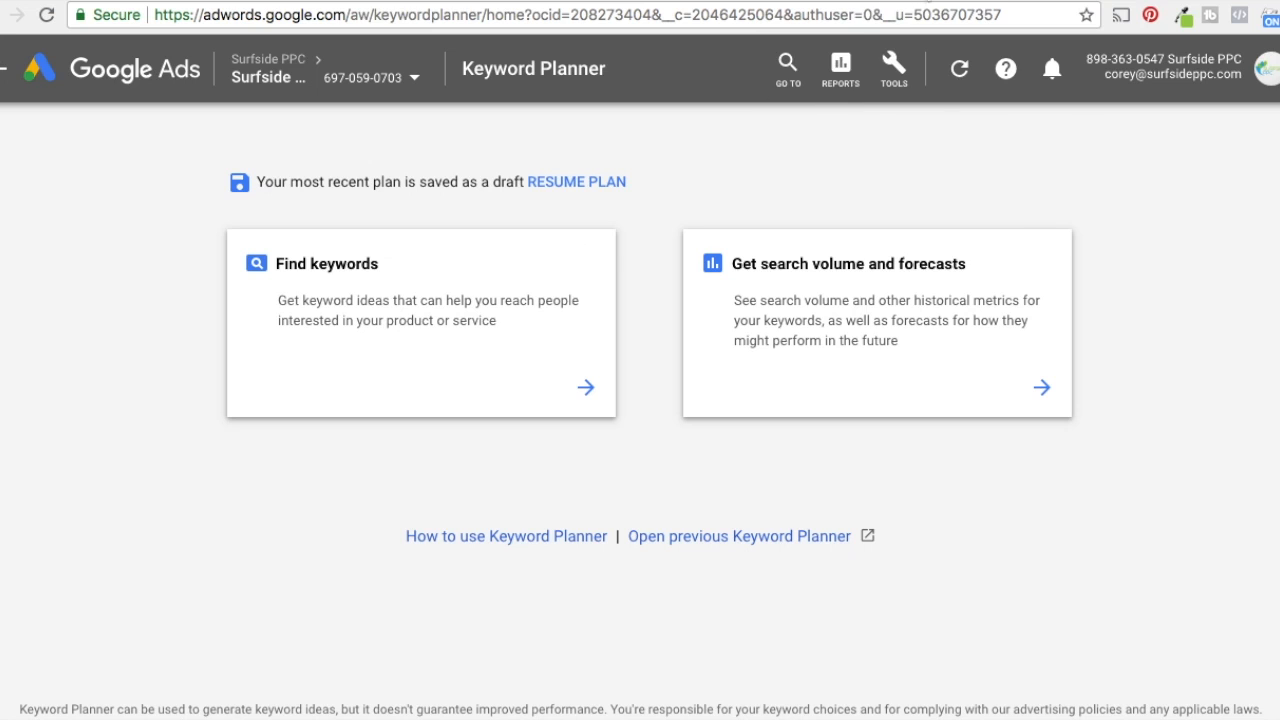
Review the six free keyword research tools and their URLs listed in the YouTube video's description.
scroll(300, 234, up, 2)
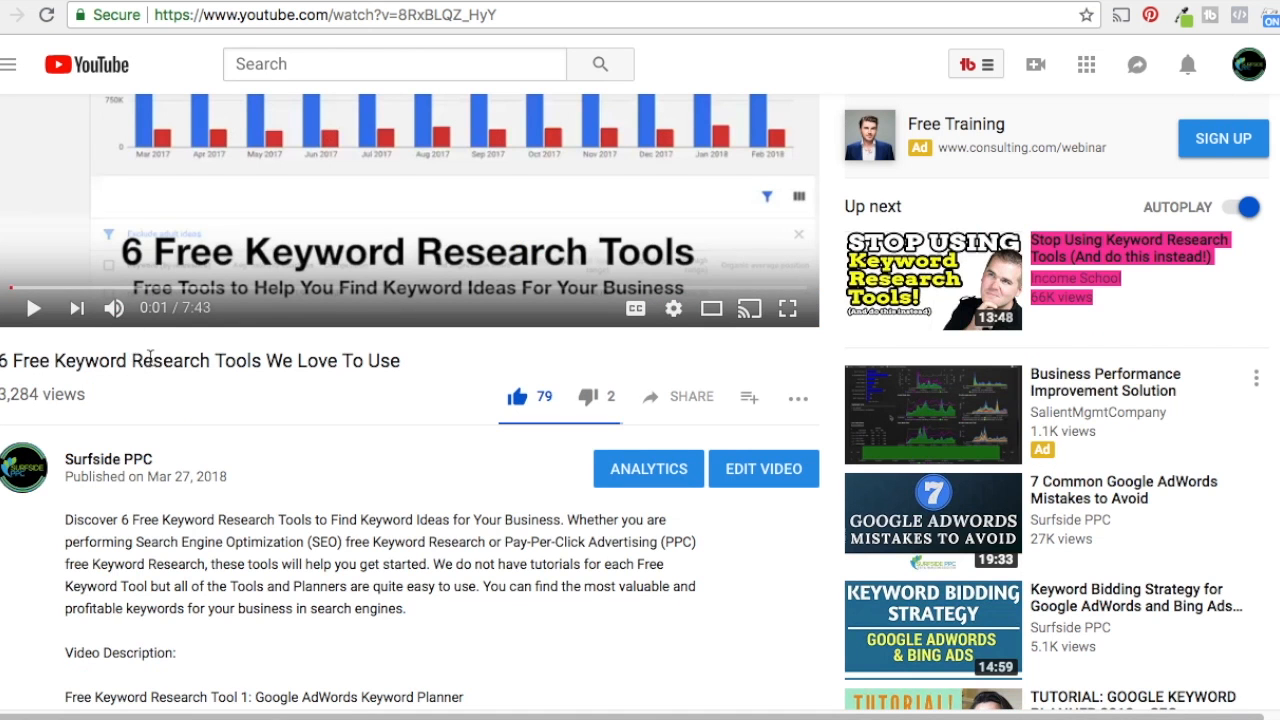
scroll(170, 368, up, 3)
scroll(480, 498, down, 4)
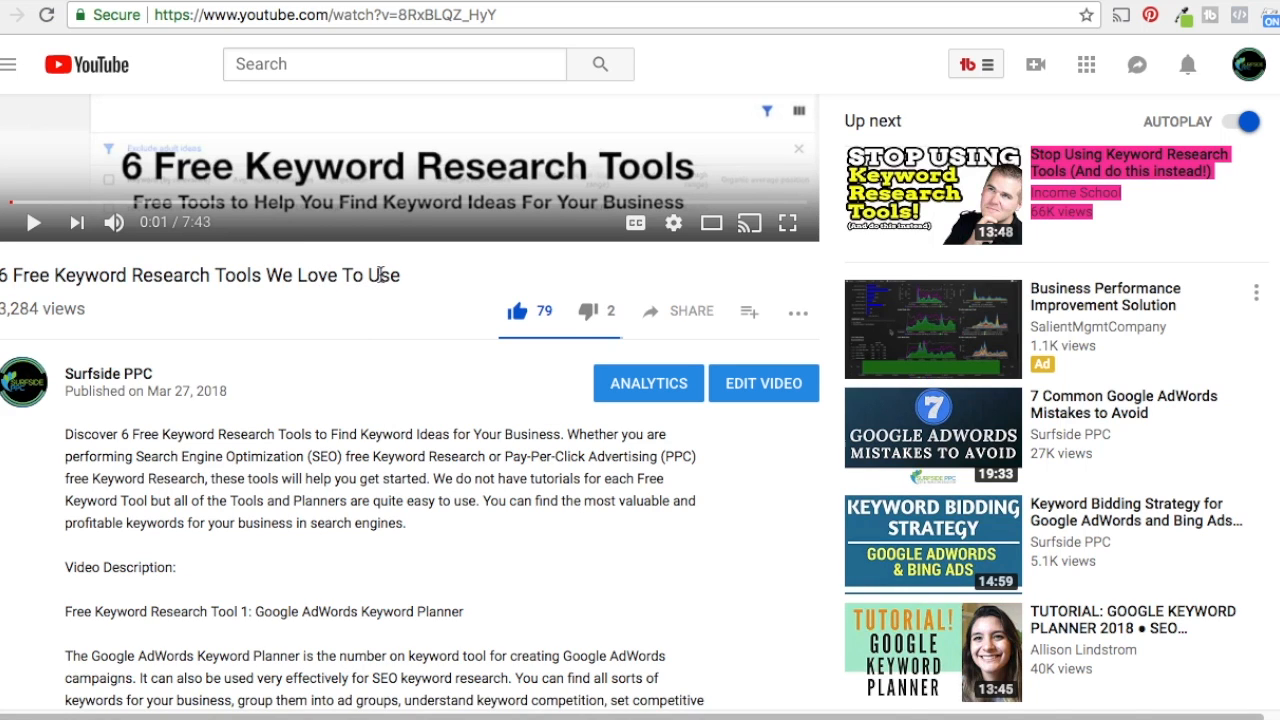
scroll(362, 394, down, 1)
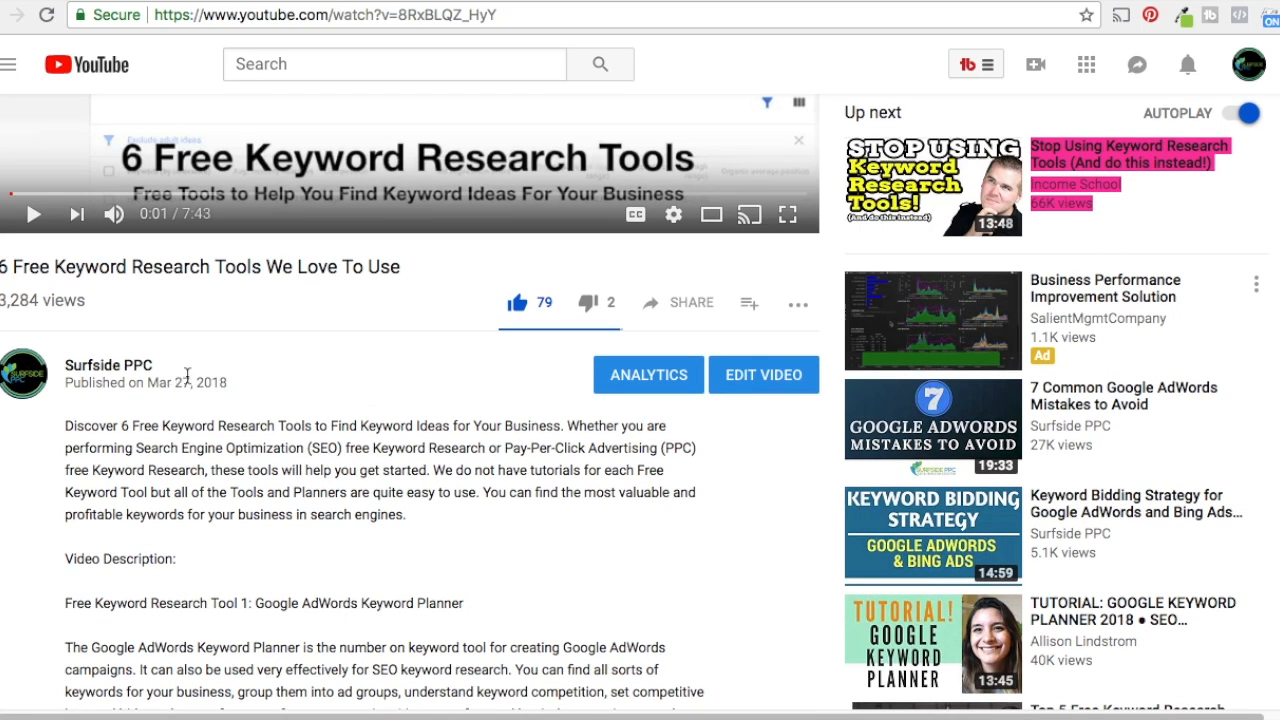
scroll(322, 416, down, 5)
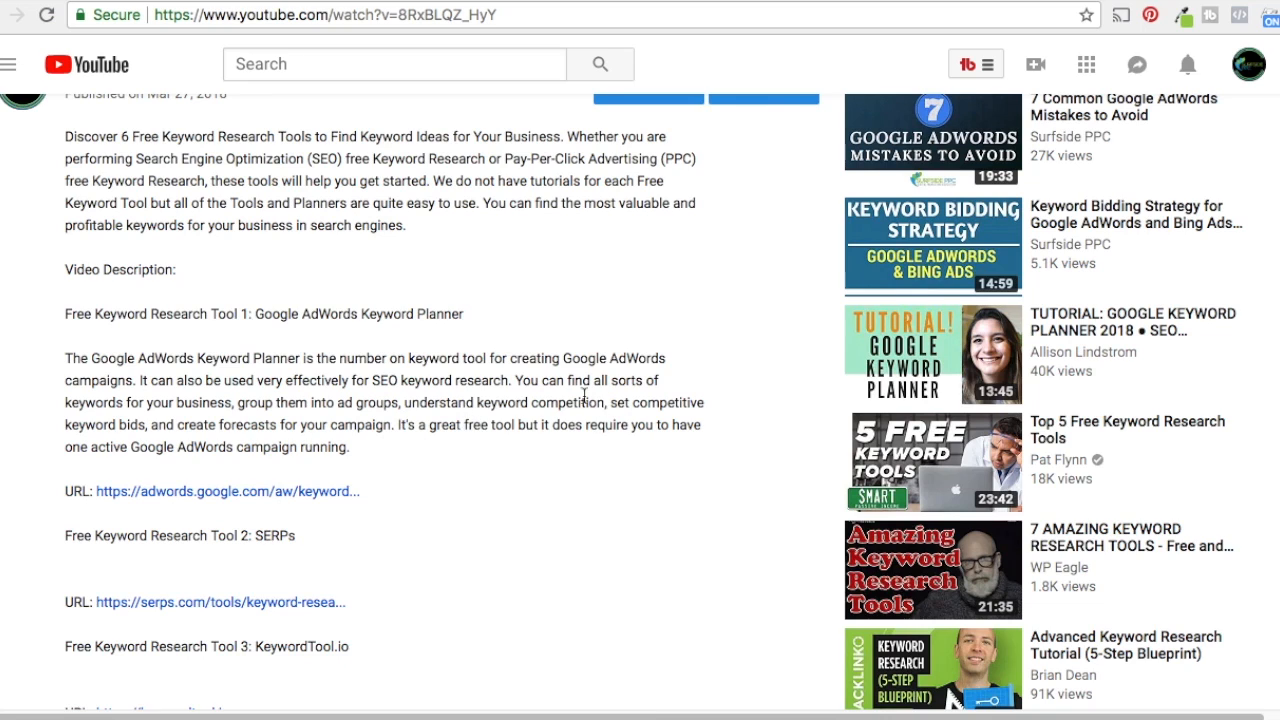
scroll(575, 375, down, 1)
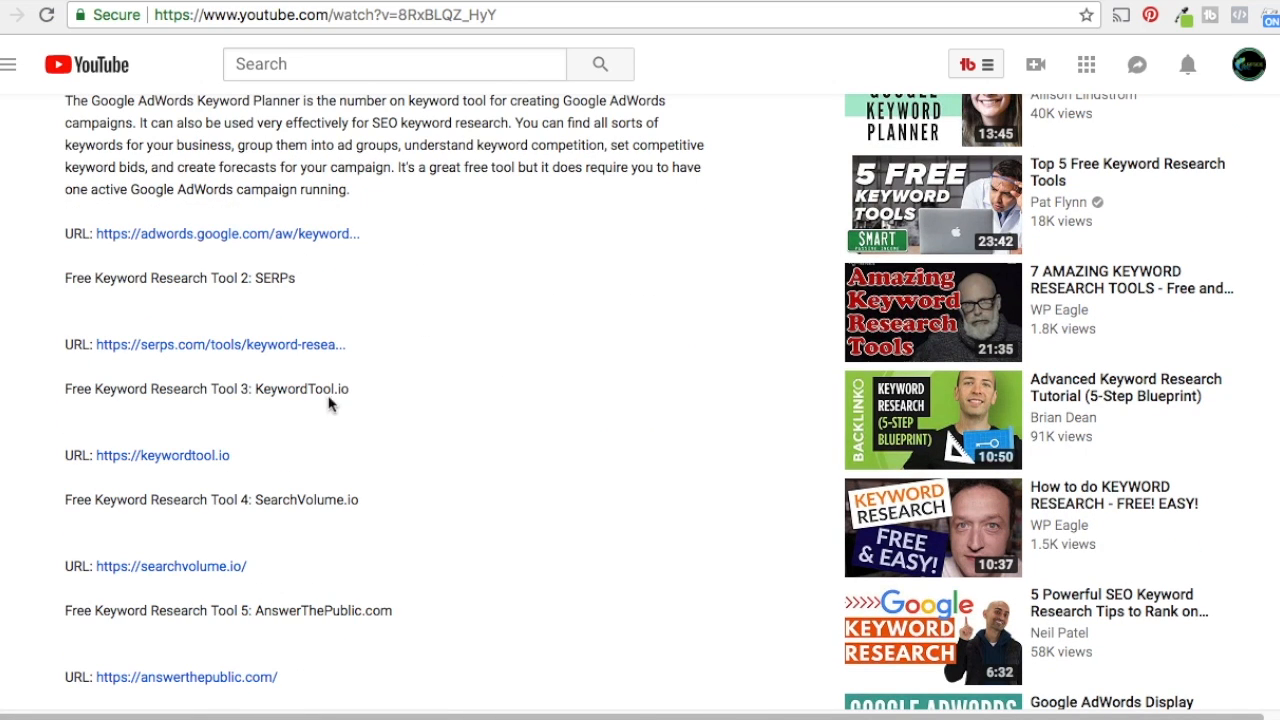
scroll(445, 412, down, 3)
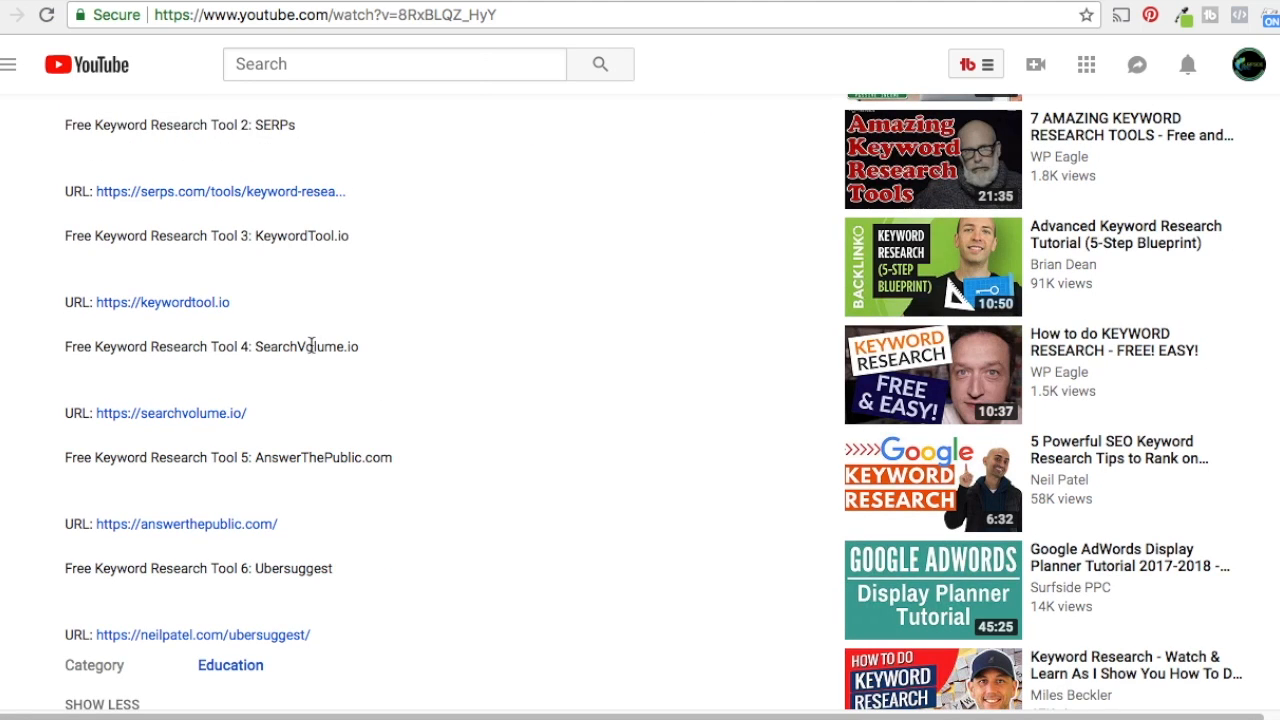
scroll(477, 423, down, 3)
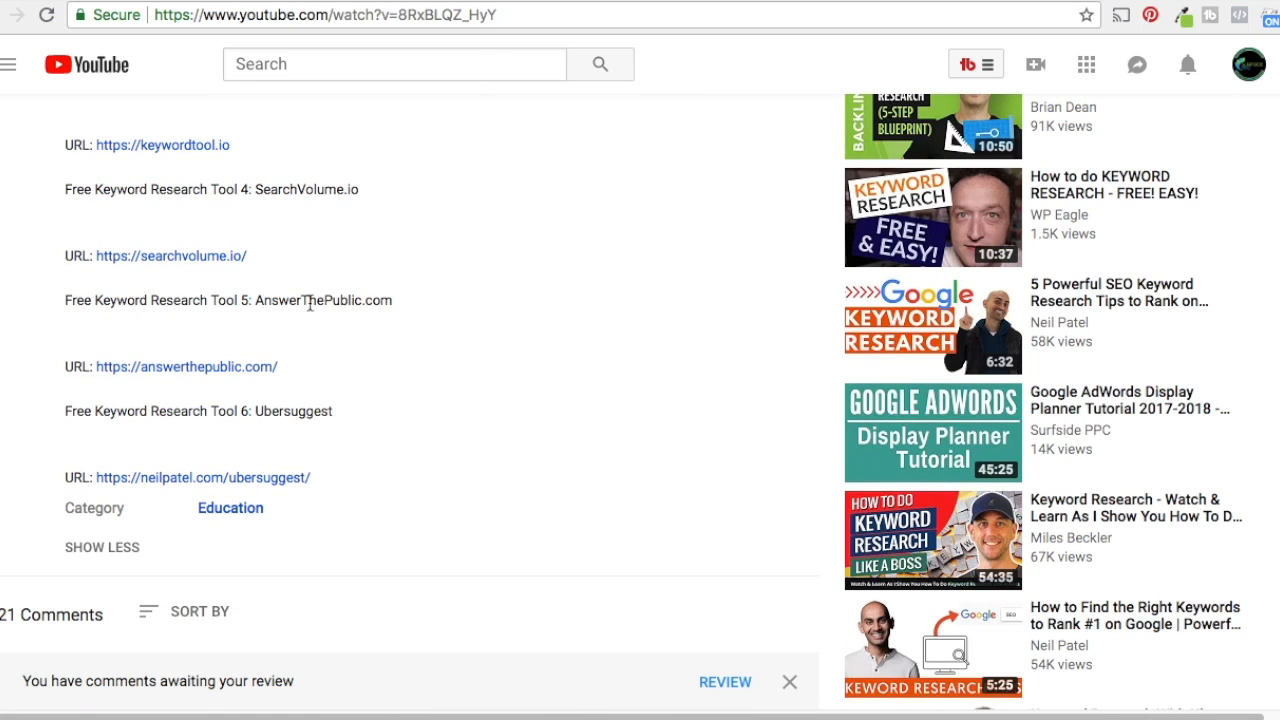
scroll(410, 374, down, 1)
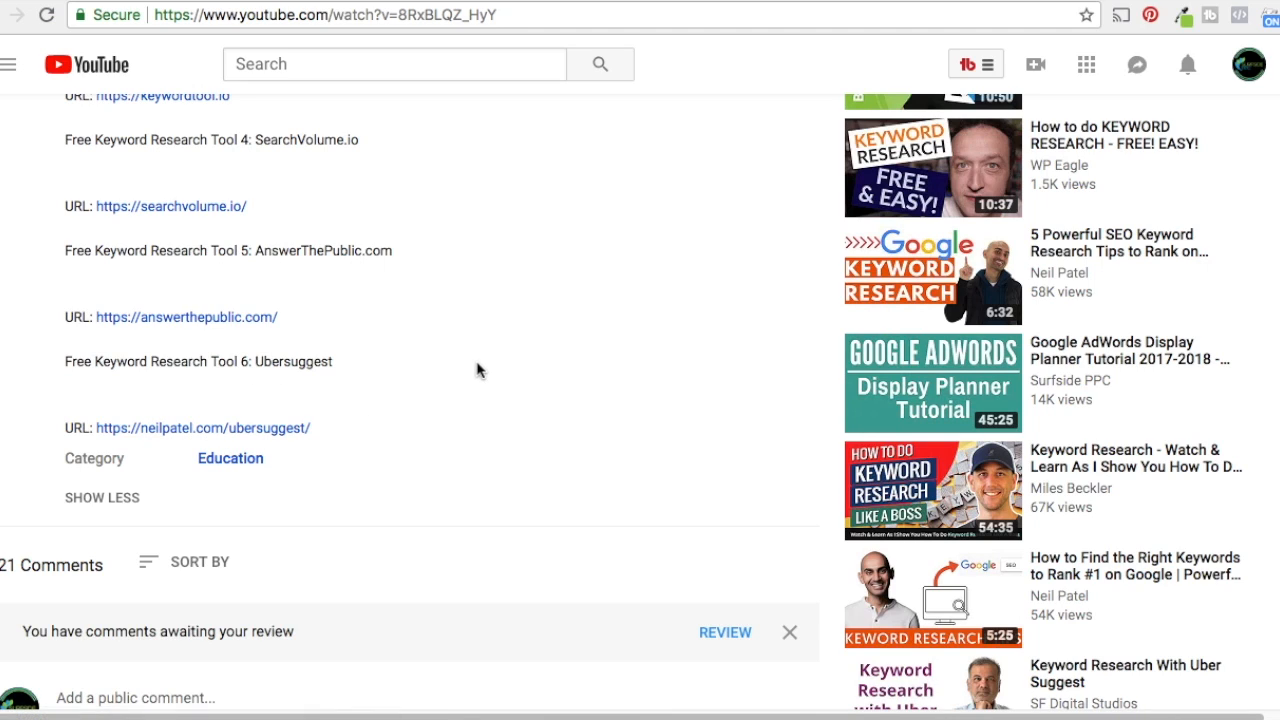
scroll(570, 362, up, 1)
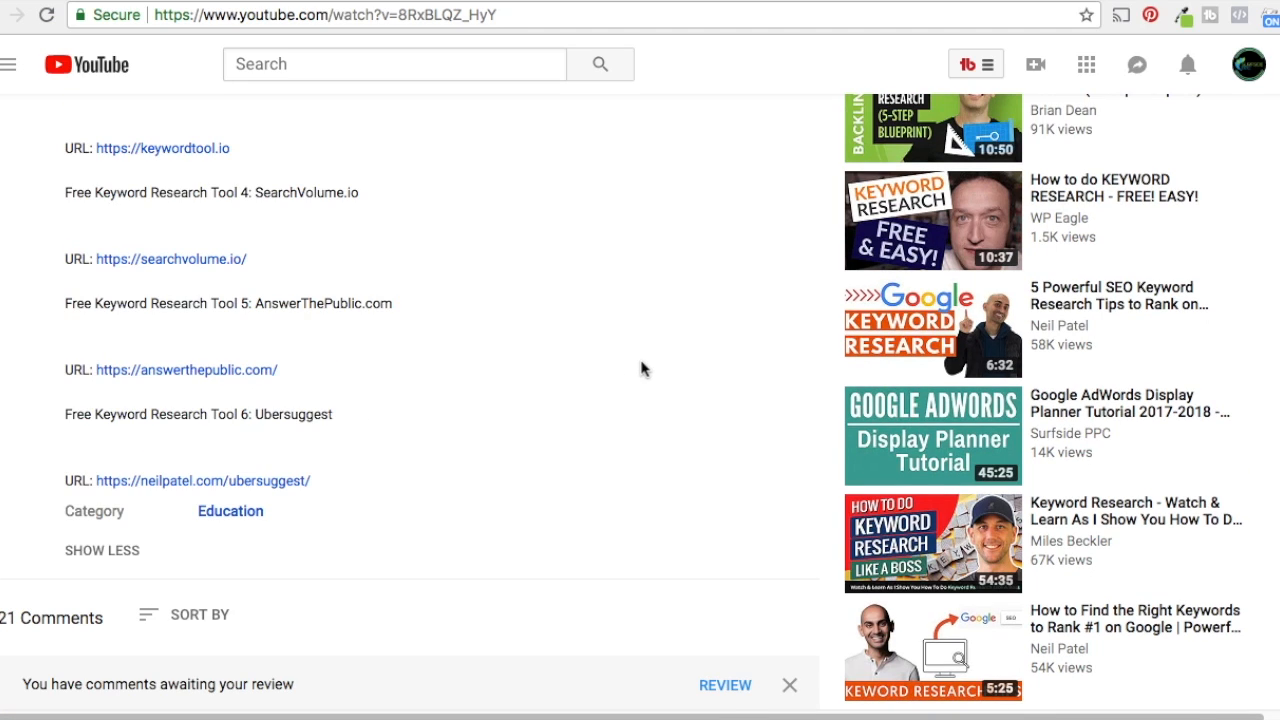
scroll(638, 368, up, 15)
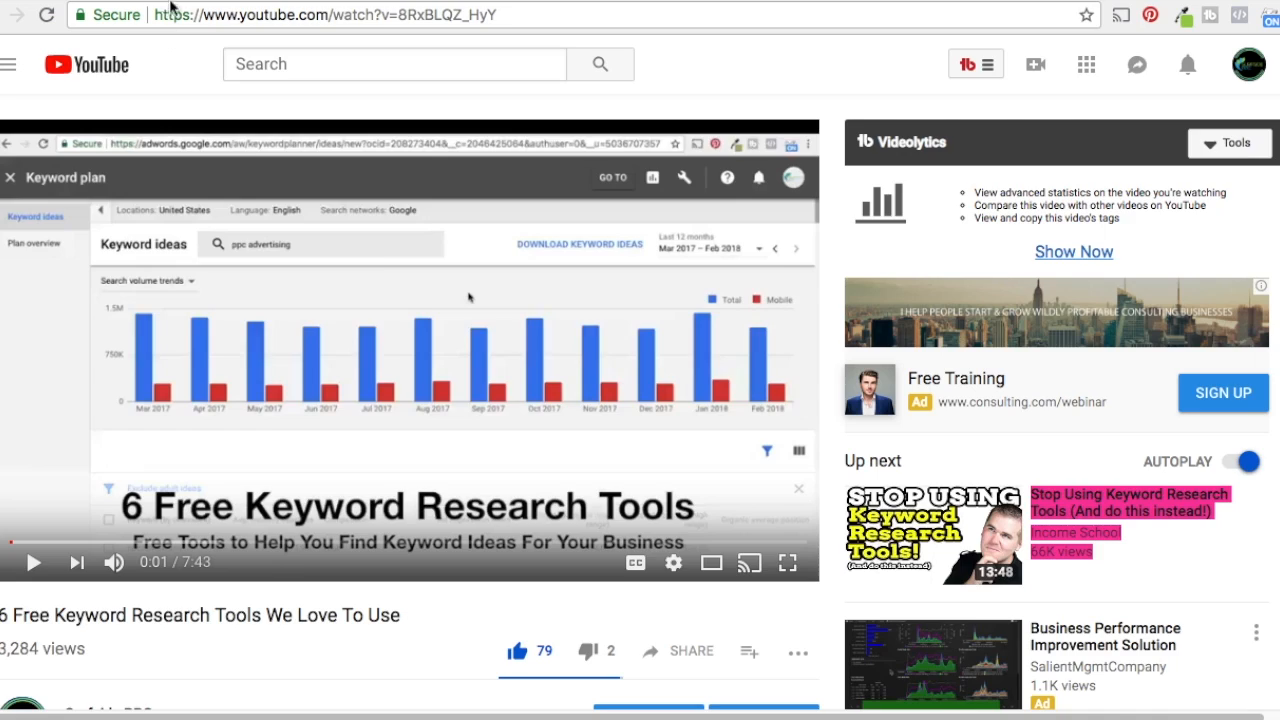
Switch back to Keyword Planner and find keyword ideas for pool care, pool supplies and pool repair.
click(172, 1)
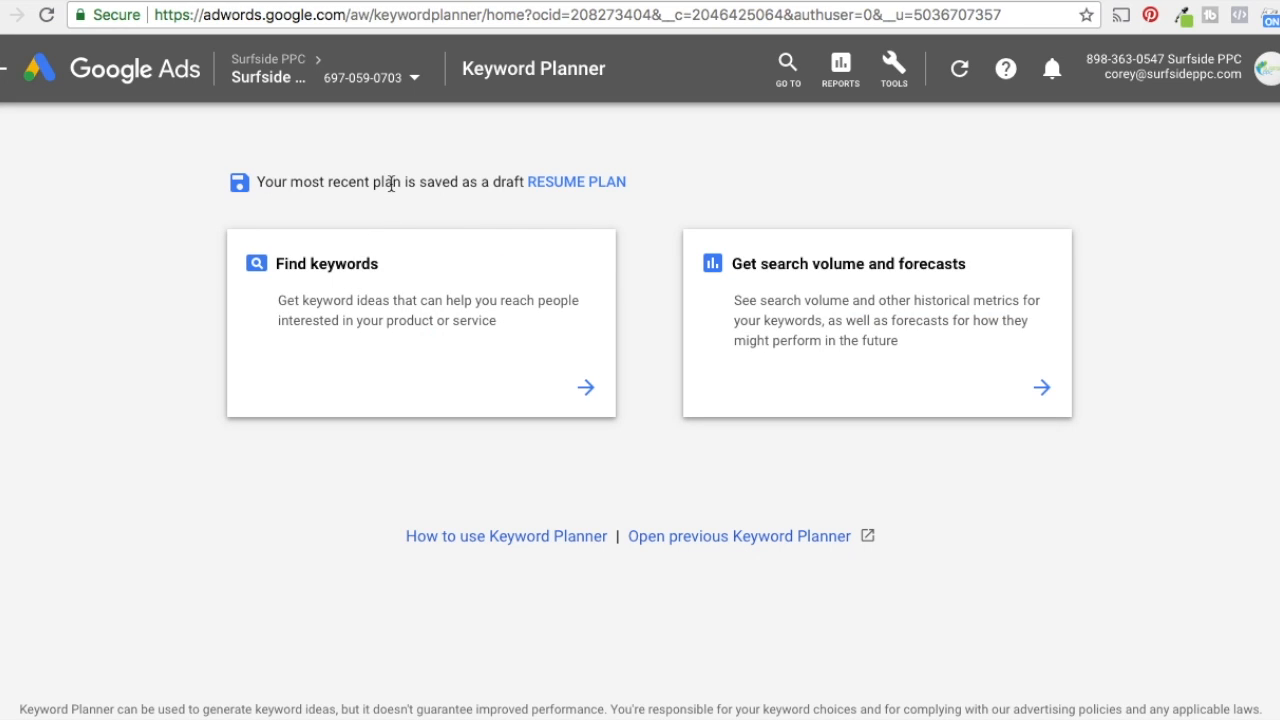
click(432, 323)
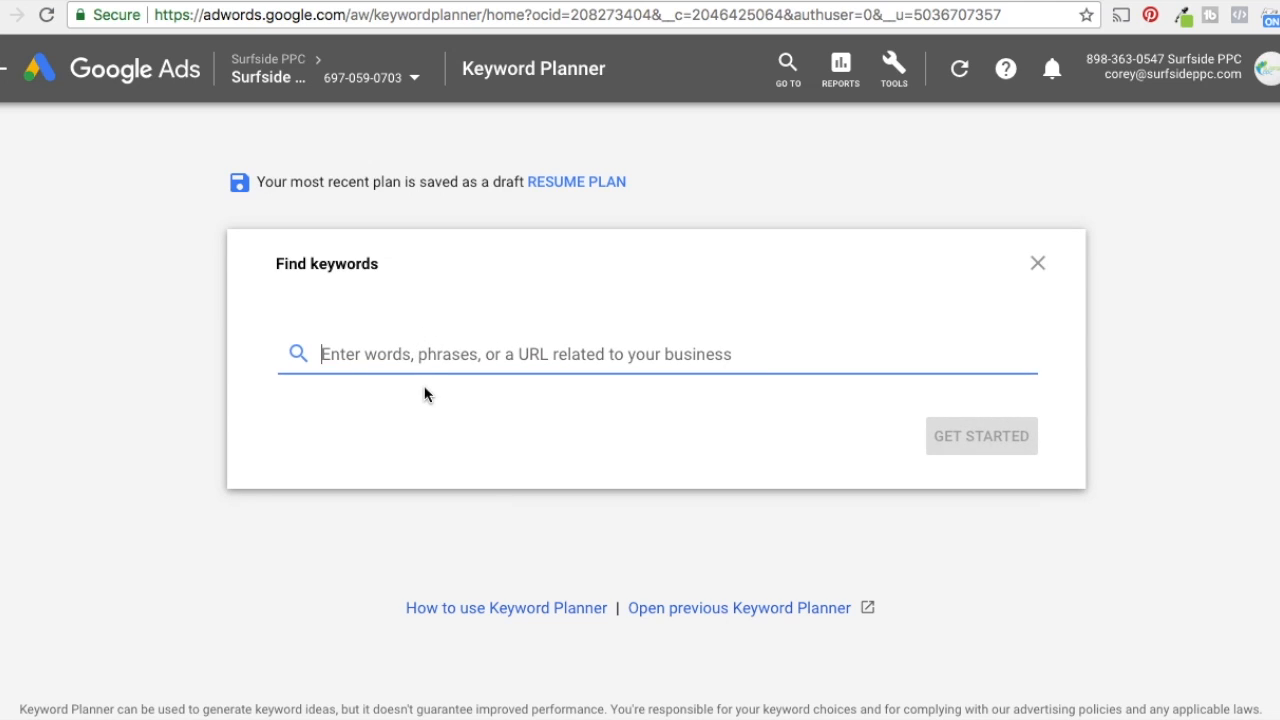
text(pool care)
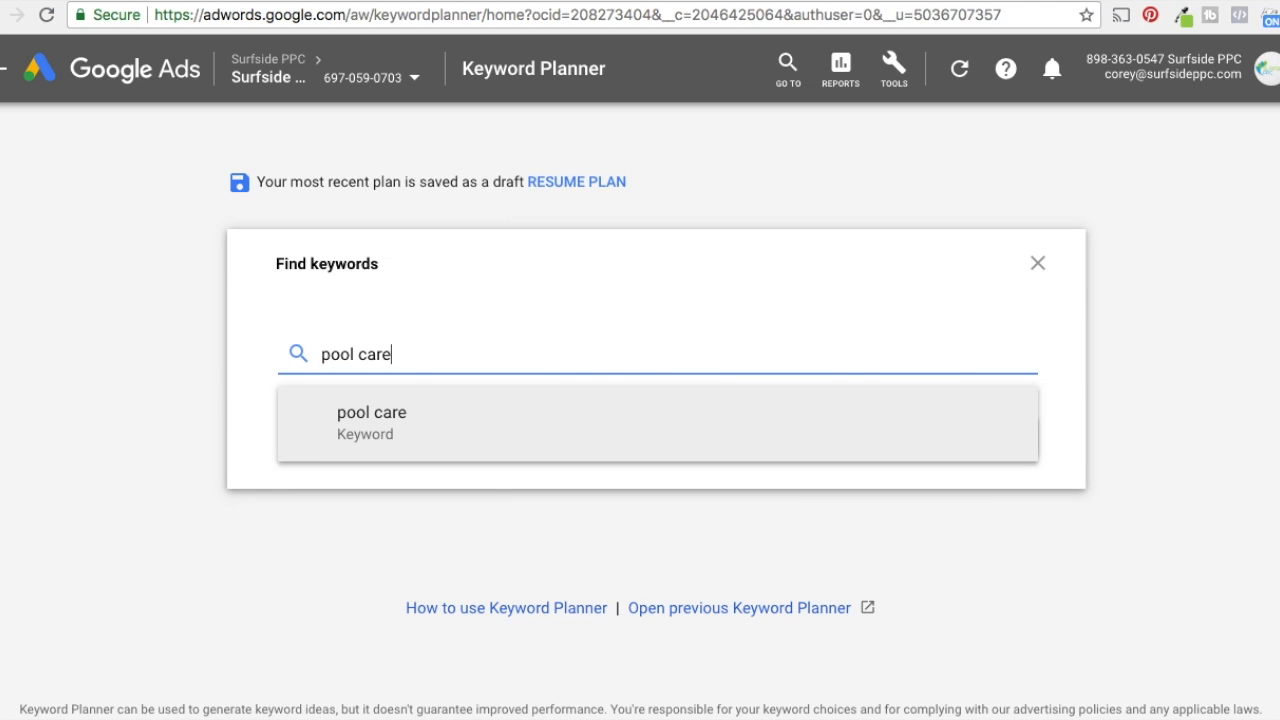
key(Return)
text(pool supplies)
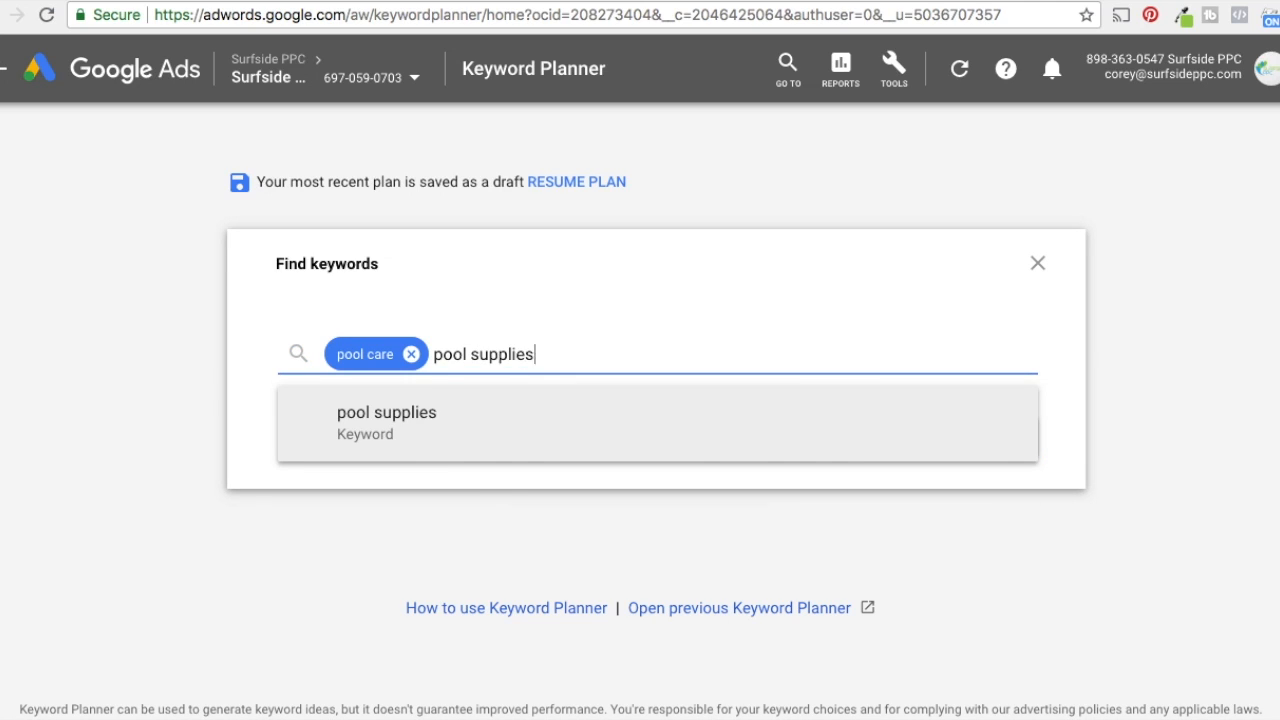
key(Return)
text(po)
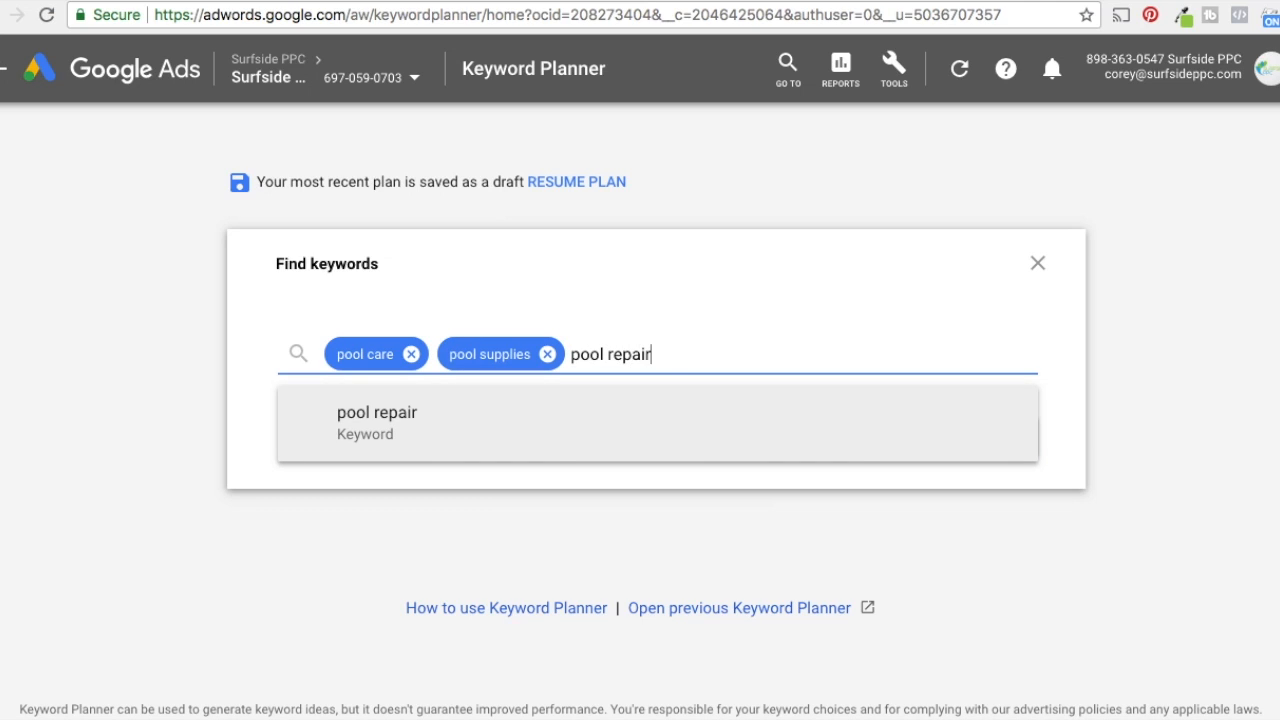
text(ol repair)
key(Return)
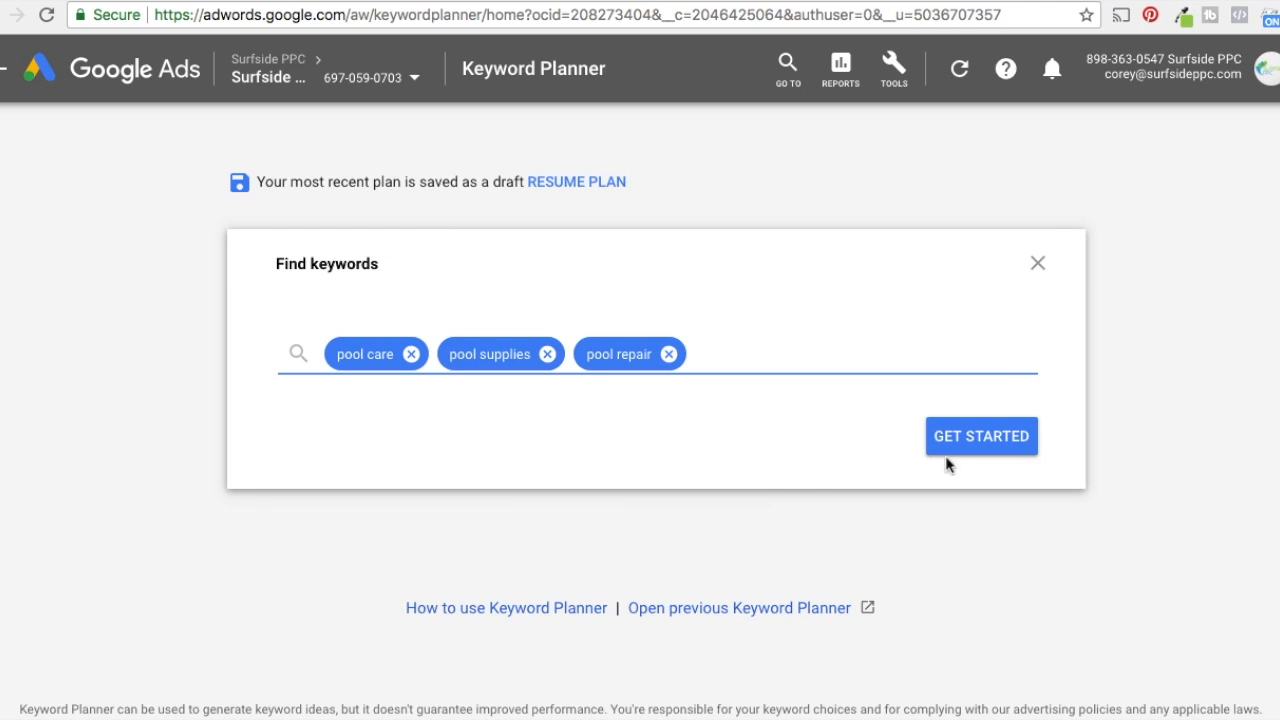
click(976, 440)
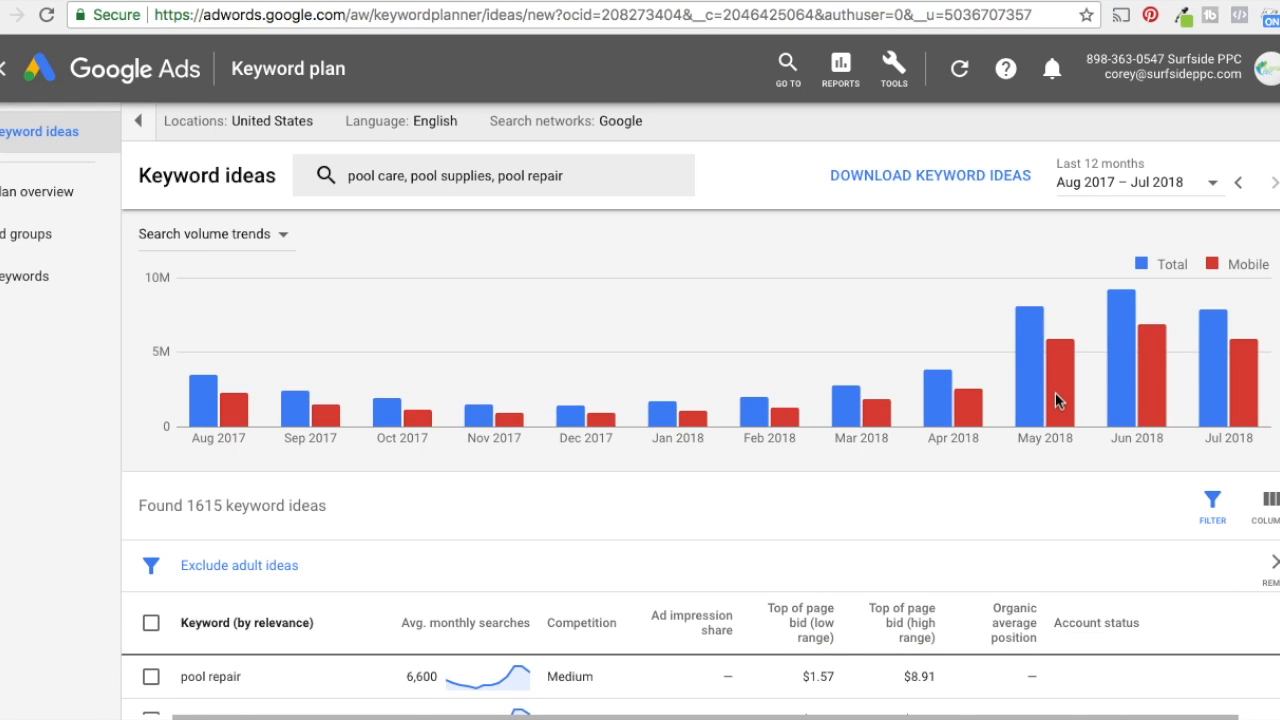
Examine the monthly search volume trend chart and the keyword ideas with their searches, competition and bid ranges.
mouse_move(940, 335)
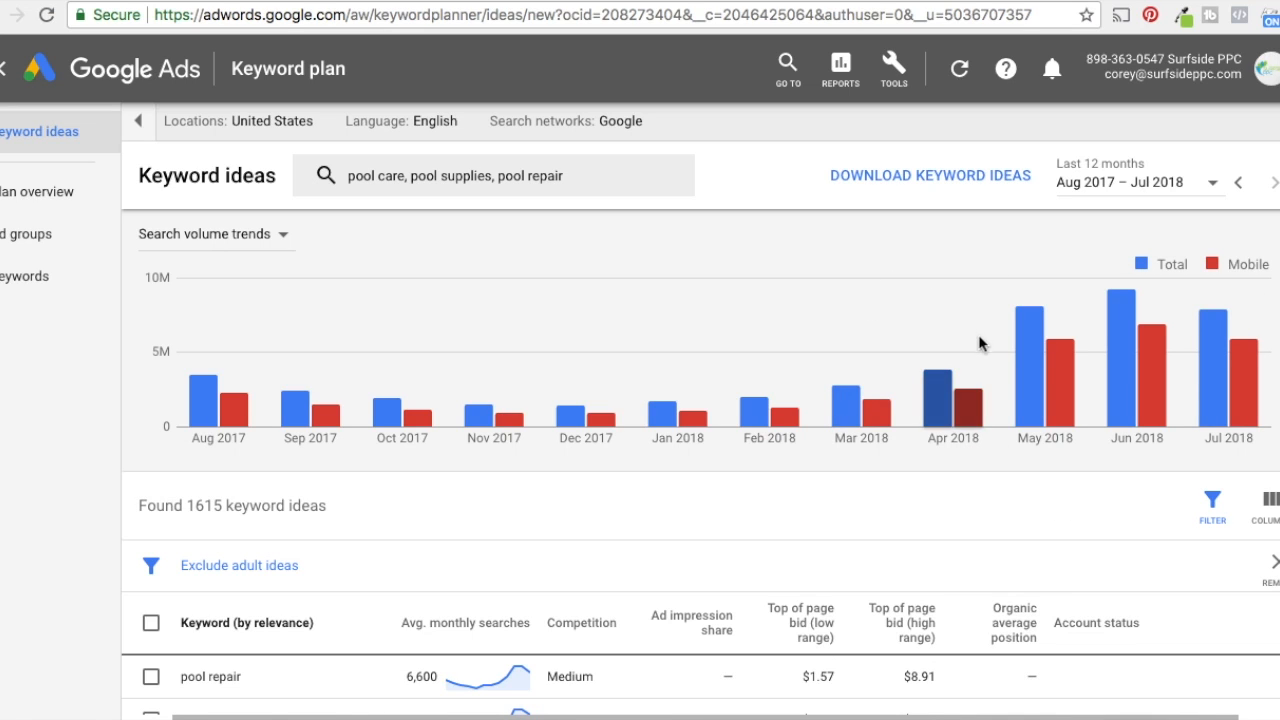
scroll(946, 360, down, 5)
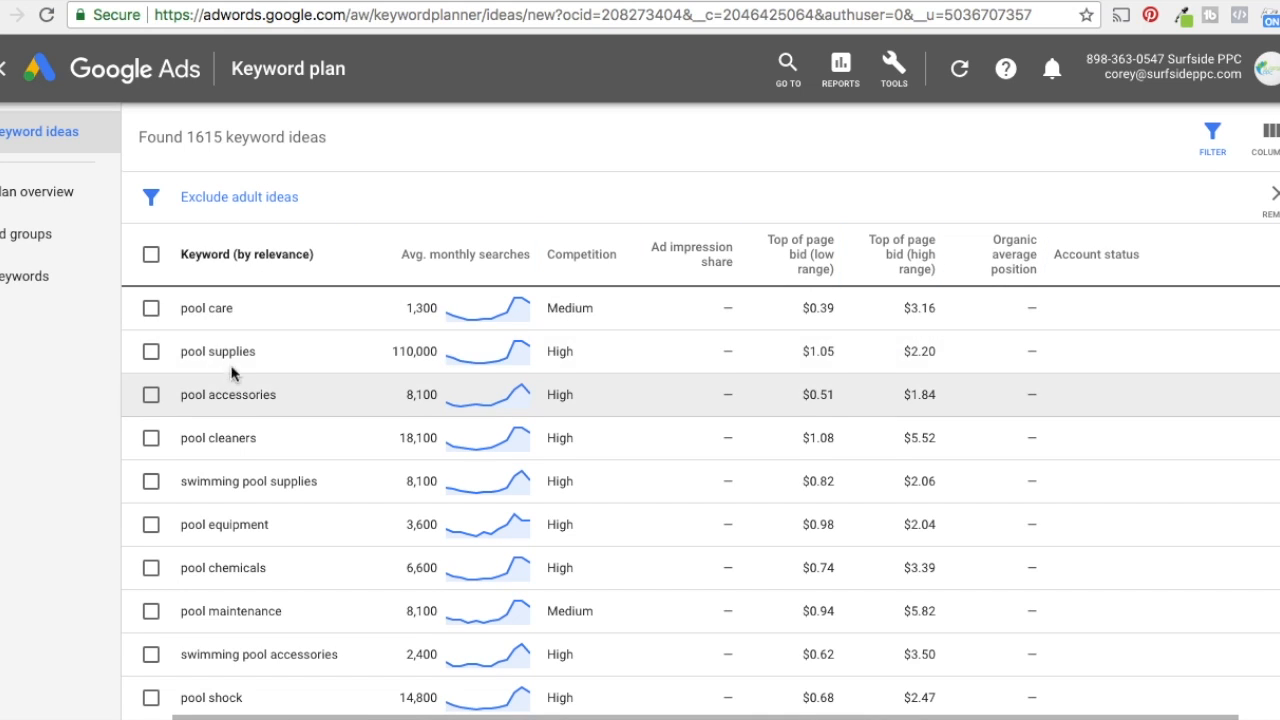
scroll(232, 372, down, 10)
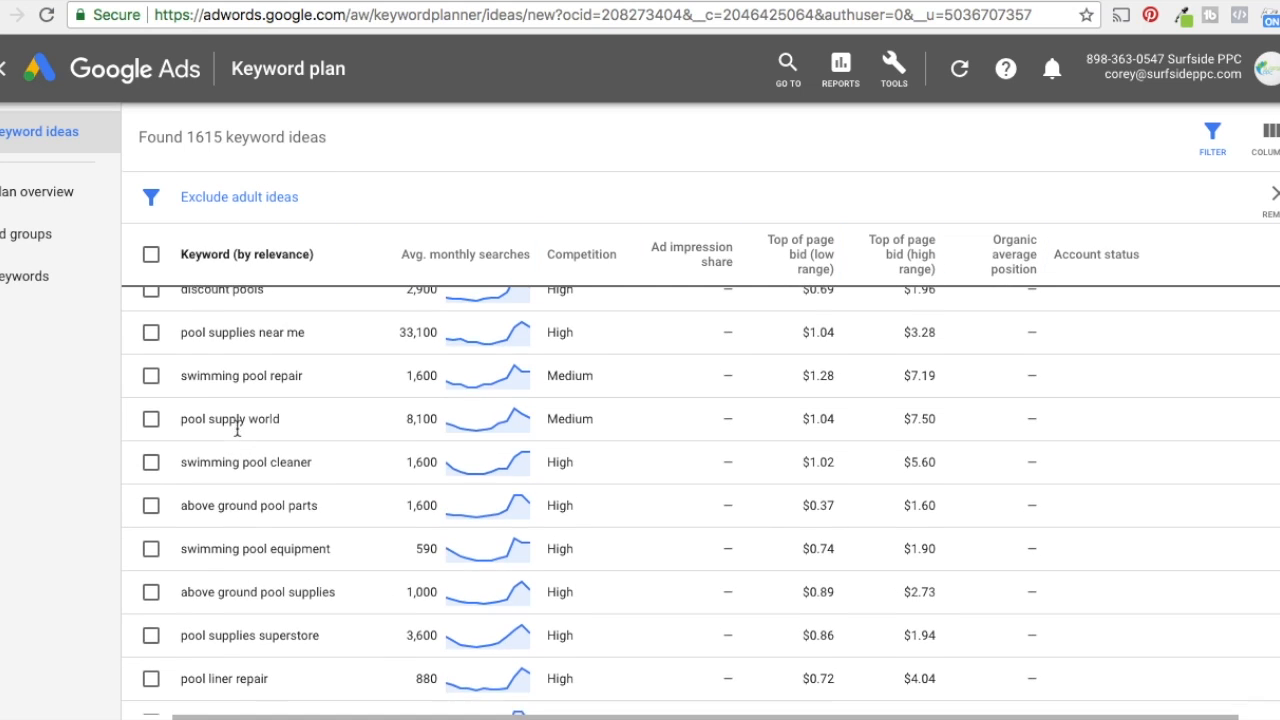
scroll(237, 428, down, 3)
scroll(295, 455, up, 5)
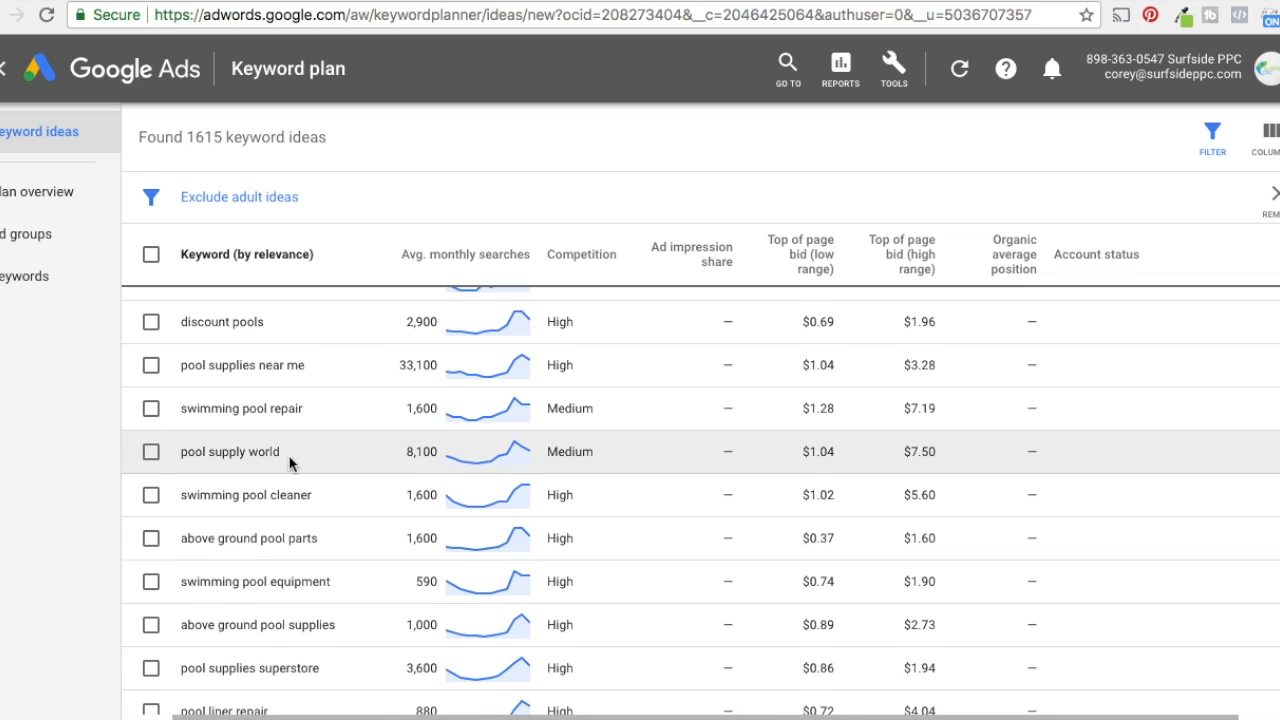
scroll(290, 488, up, 10)
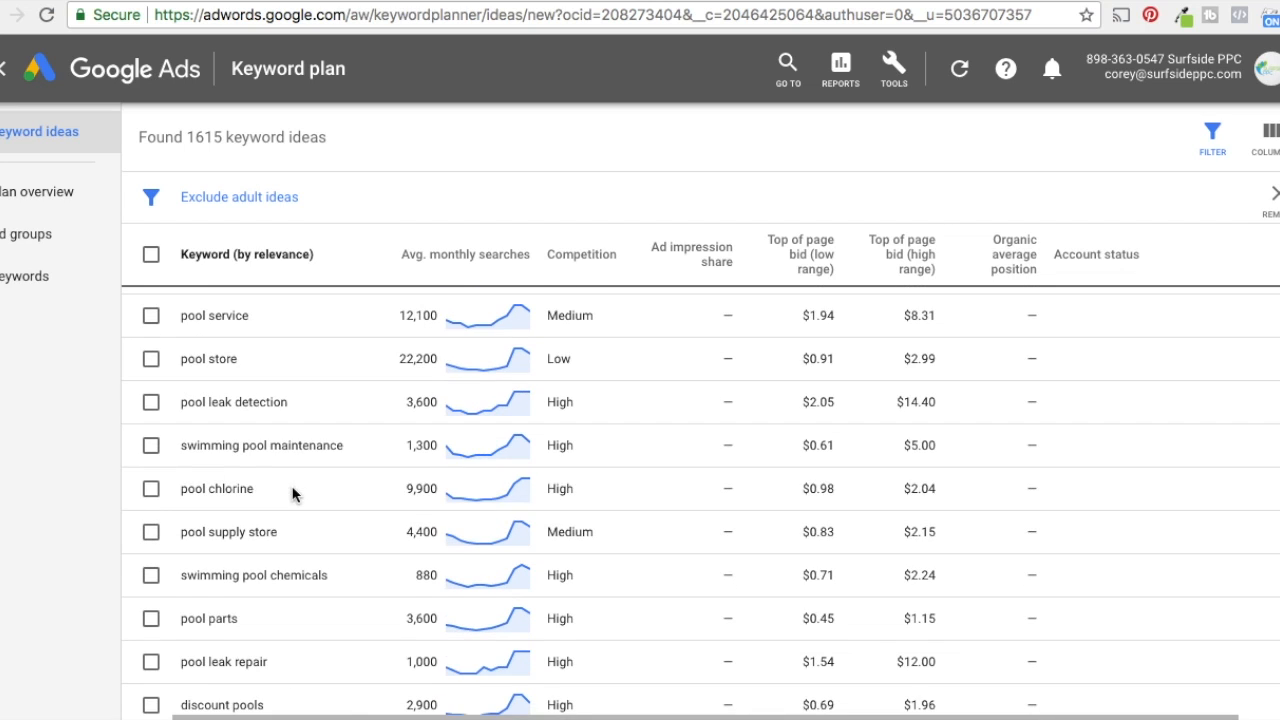
scroll(300, 498, up, 3)
scroll(300, 495, up, 3)
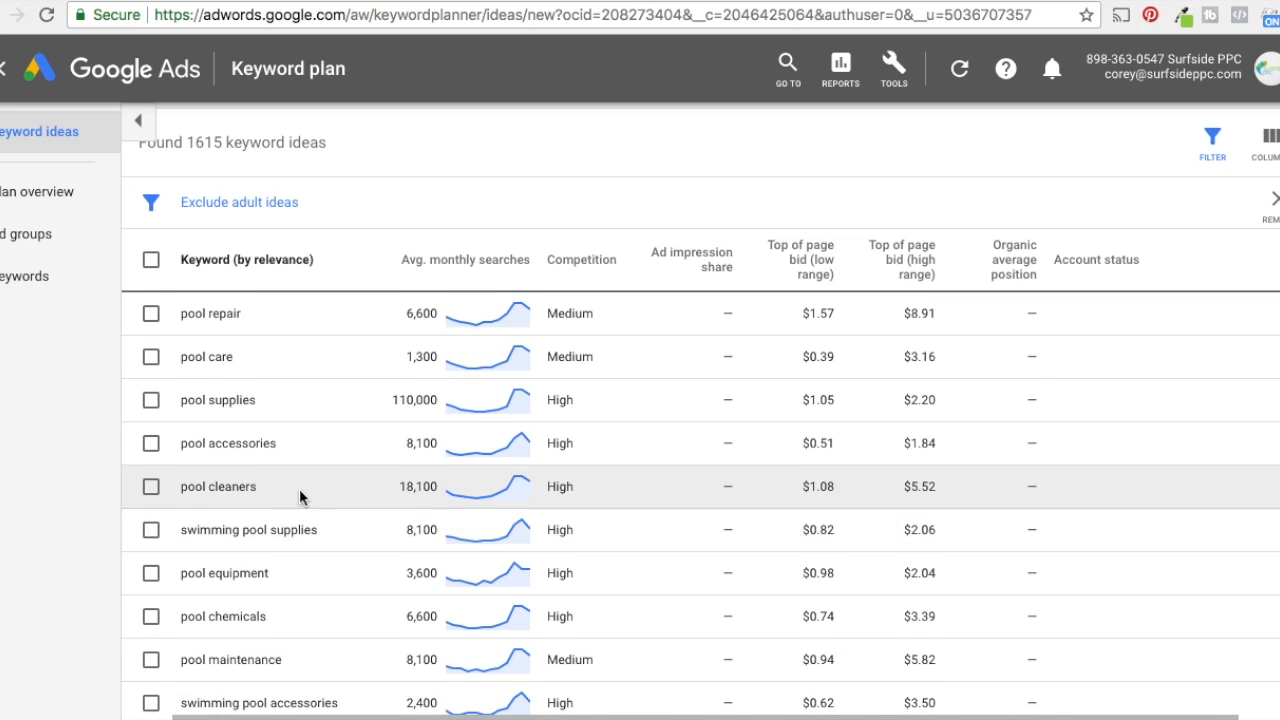
Select the pool cleaners and pool chemicals keywords in the list of keyword ideas.
scroll(230, 480, down, 1)
click(150, 507)
scroll(155, 510, down, 1)
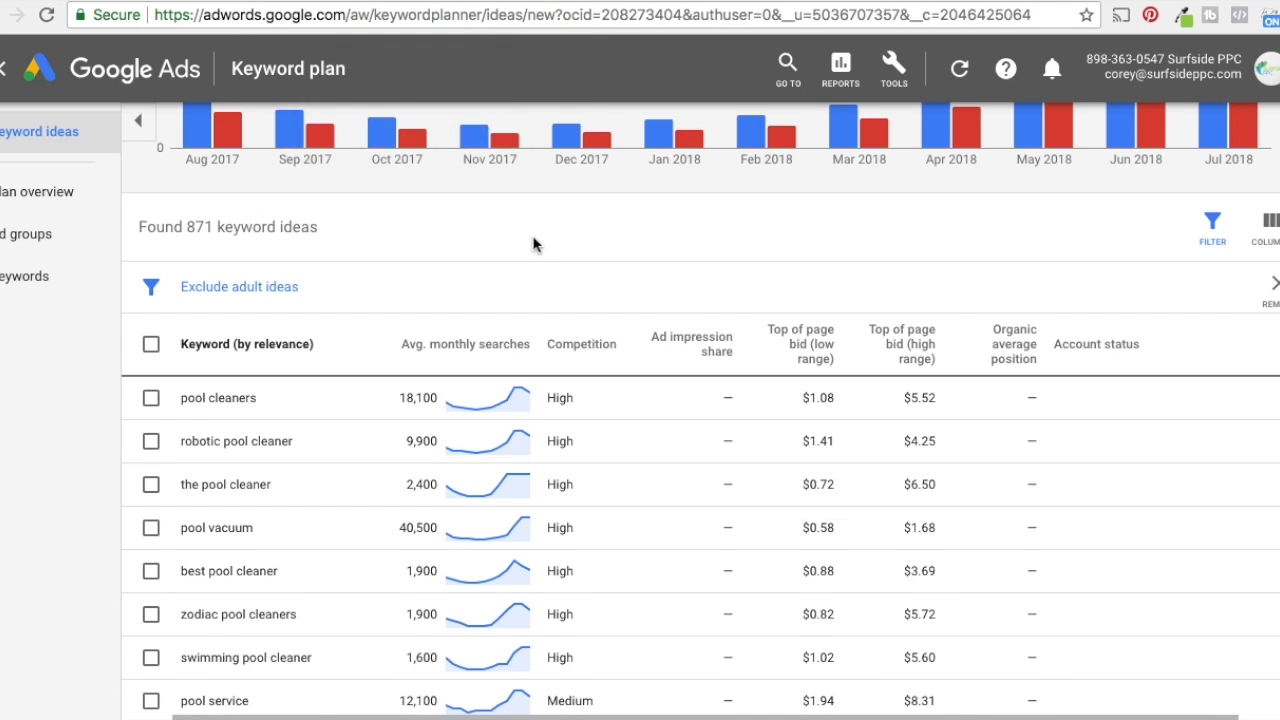
Filter the pool cleaners keyword ideas to those whose keyword text contains "pool cleaners".
scroll(531, 240, up, 3)
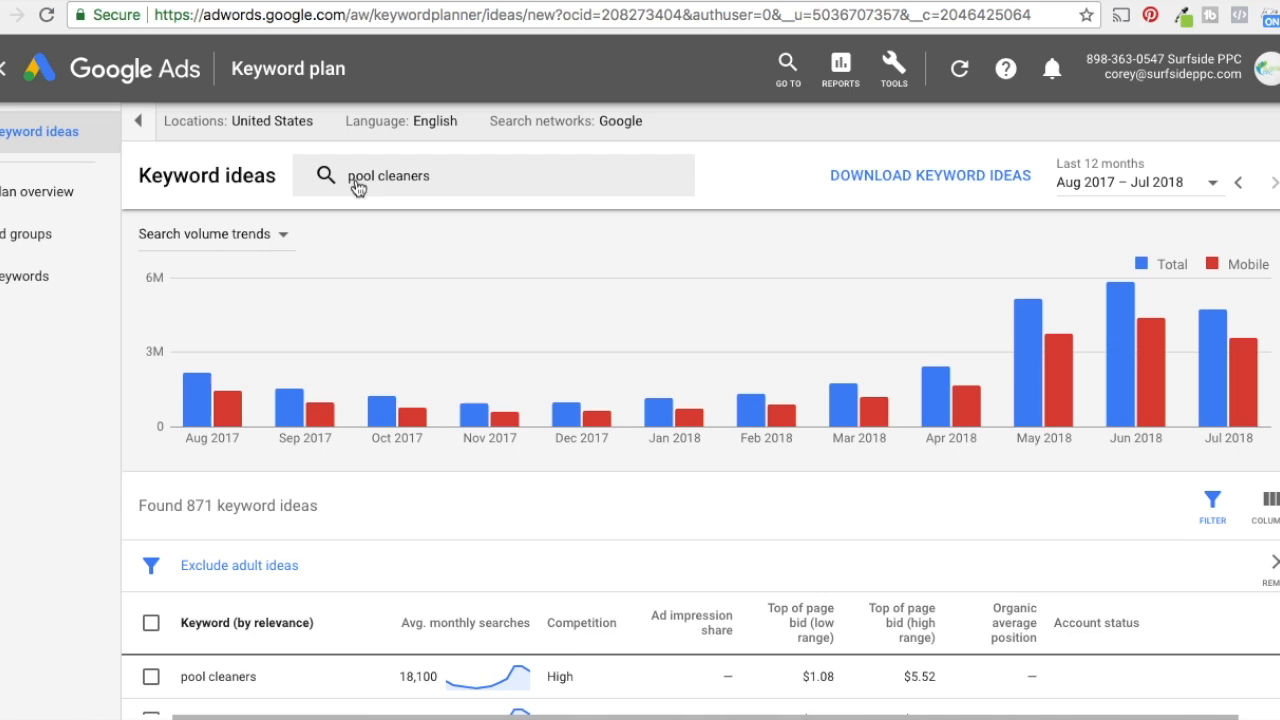
scroll(491, 337, down, 3)
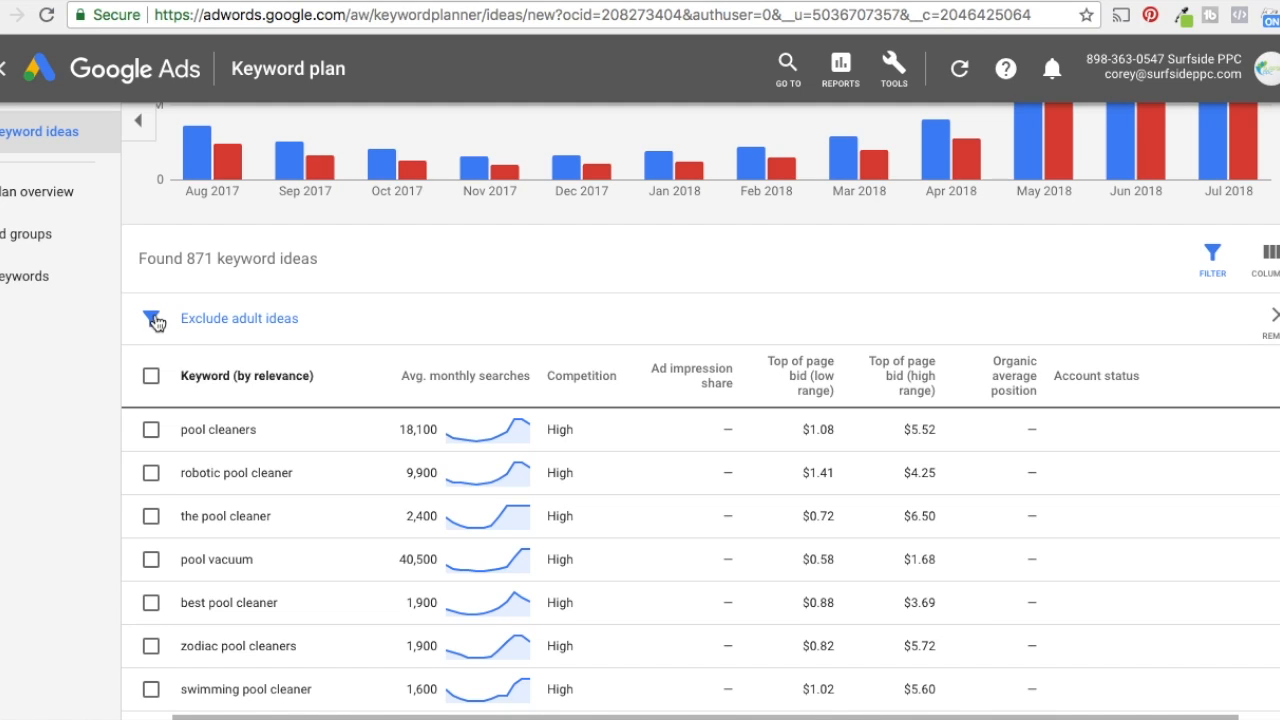
click(392, 322)
scroll(470, 408, down, 2)
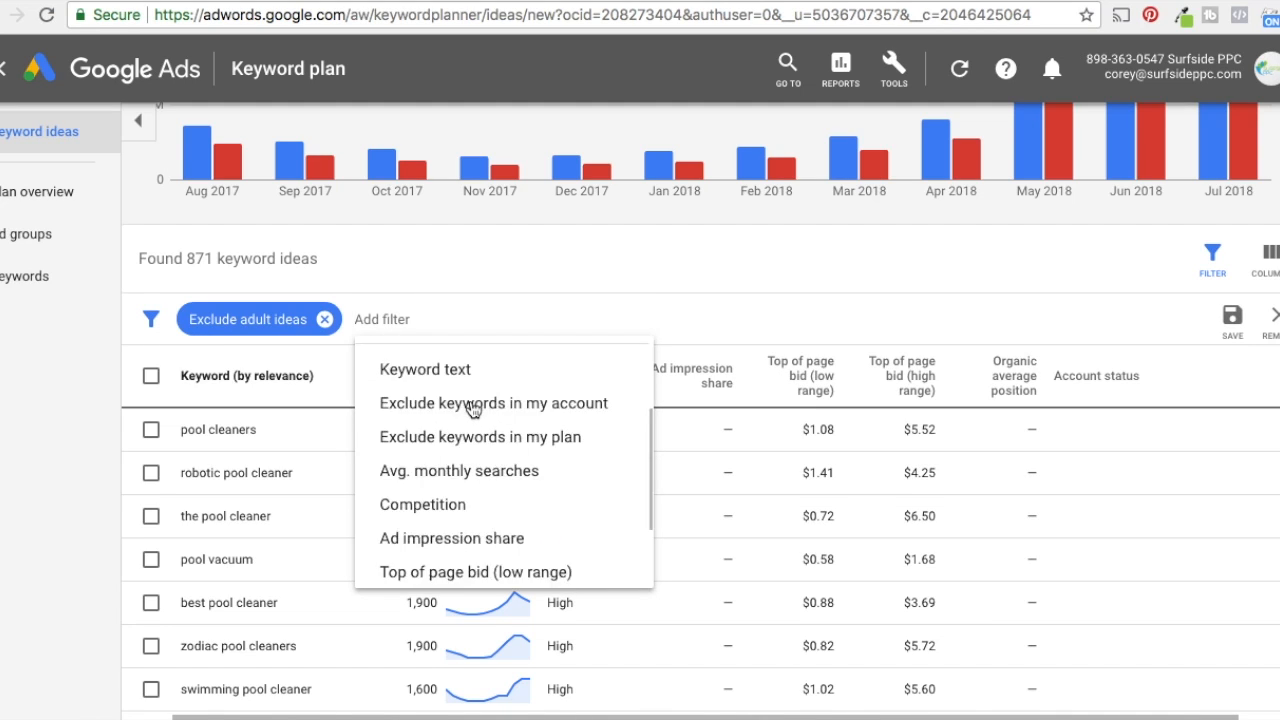
click(422, 374)
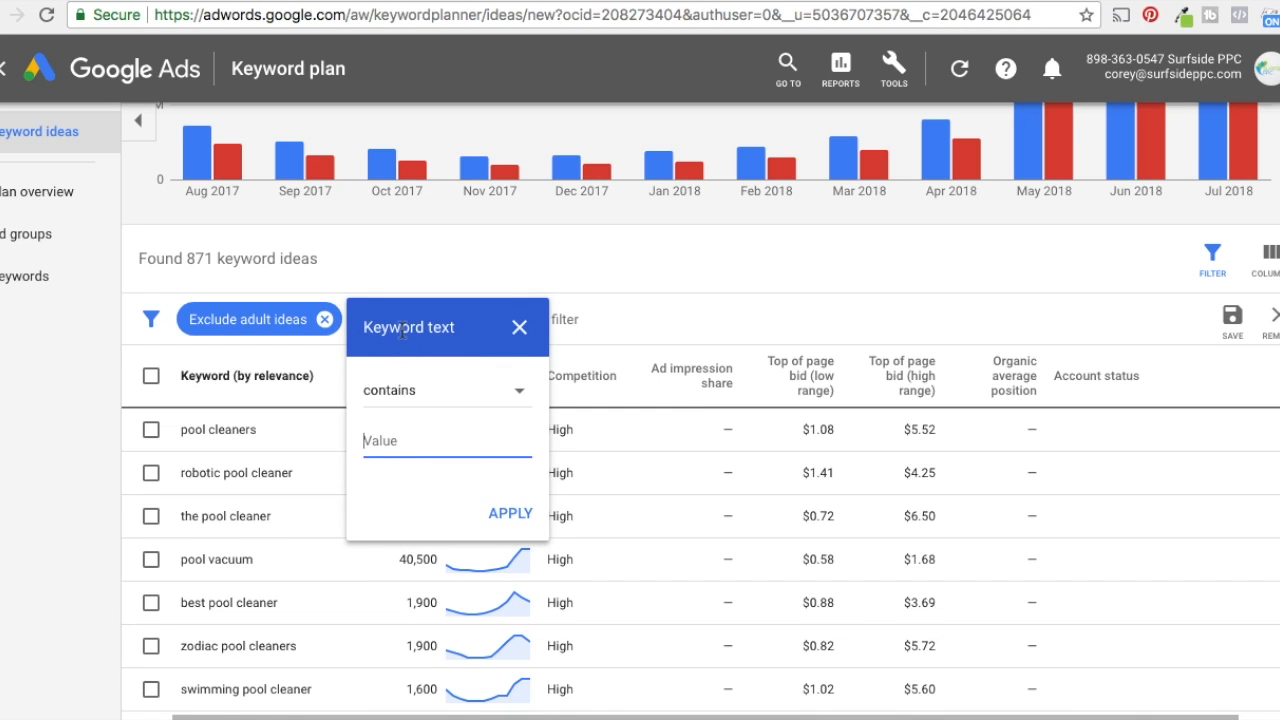
text(pool cleaners)
click(509, 514)
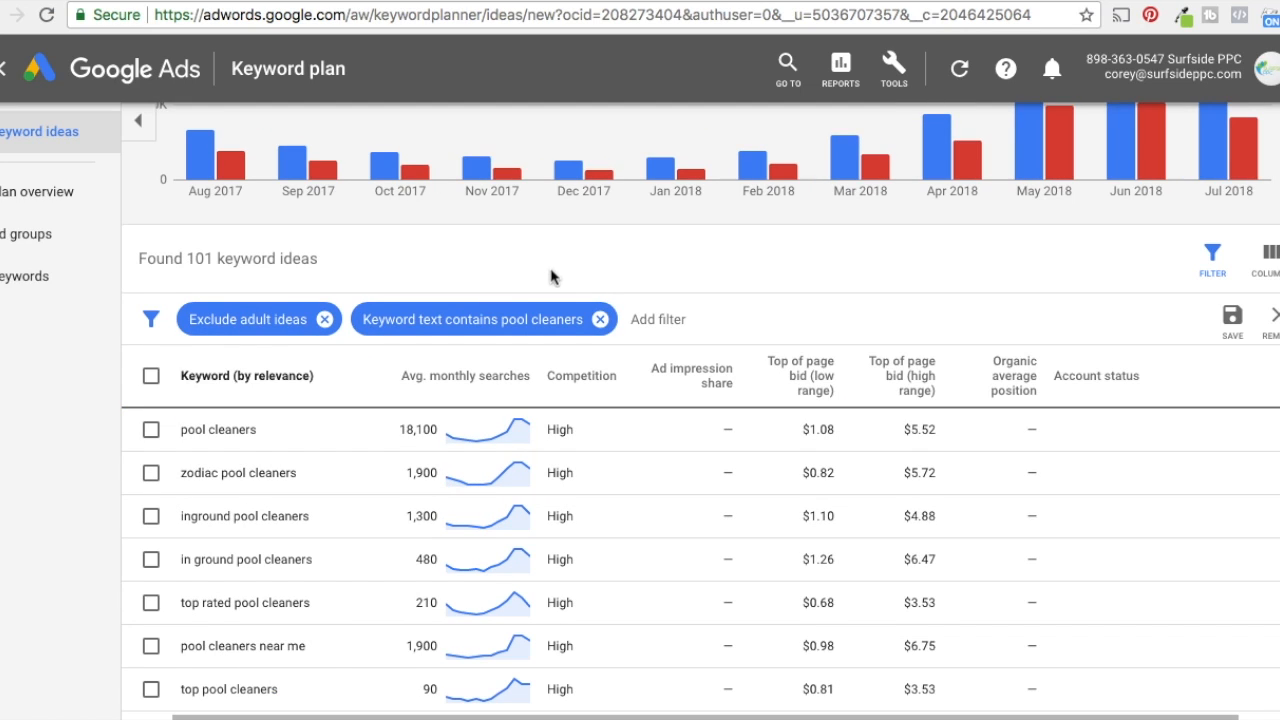
Sort the filtered keyword ideas by average monthly searches from highest to lowest and review the list.
scroll(750, 290, down, 3)
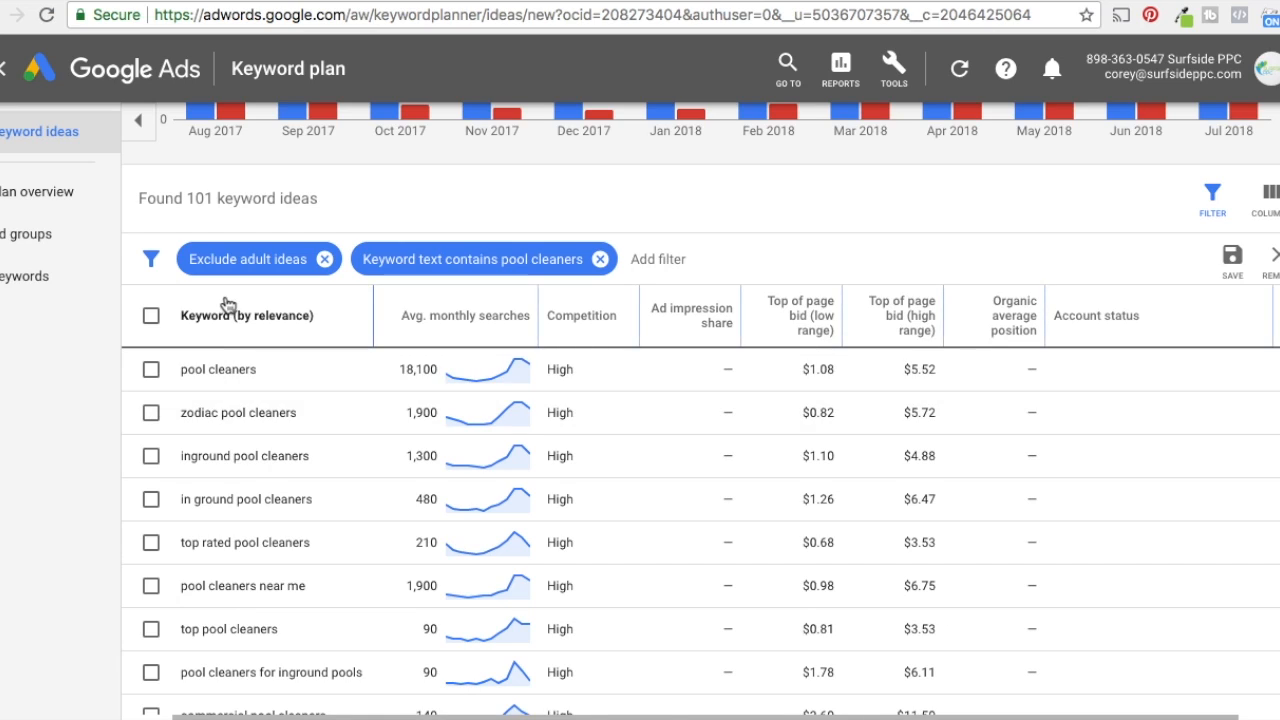
click(488, 315)
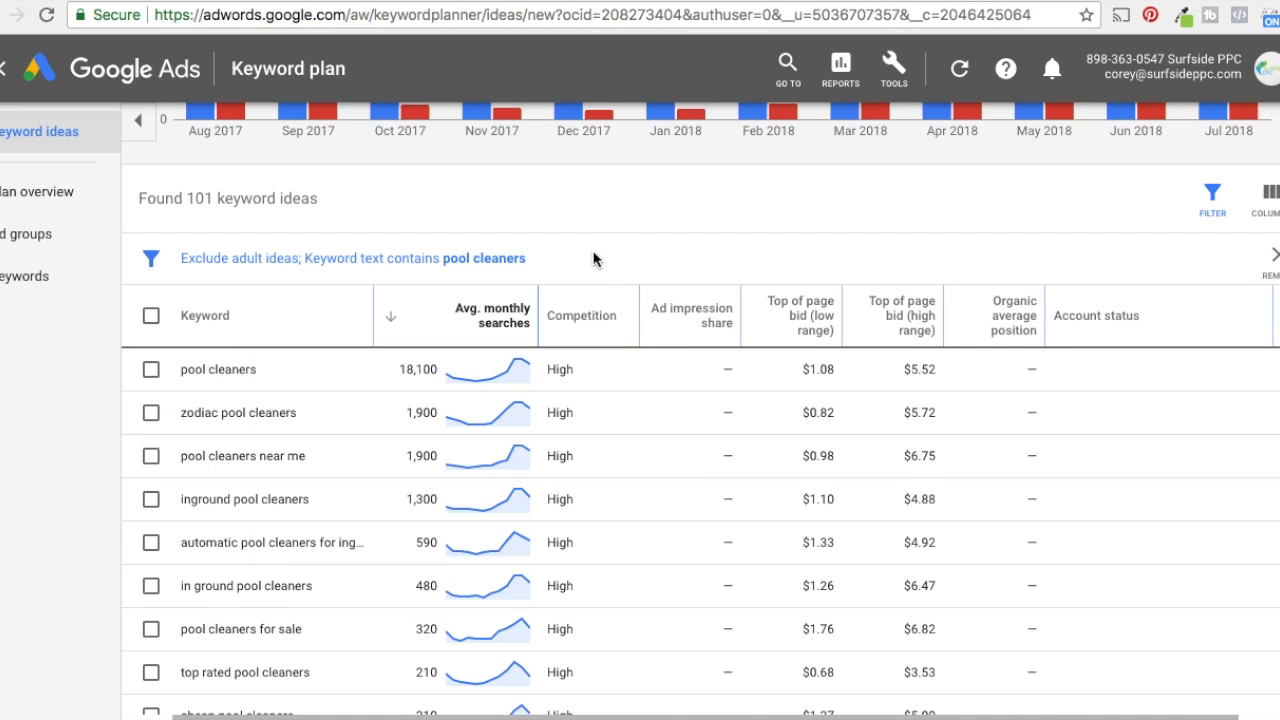
scroll(808, 234, down, 1)
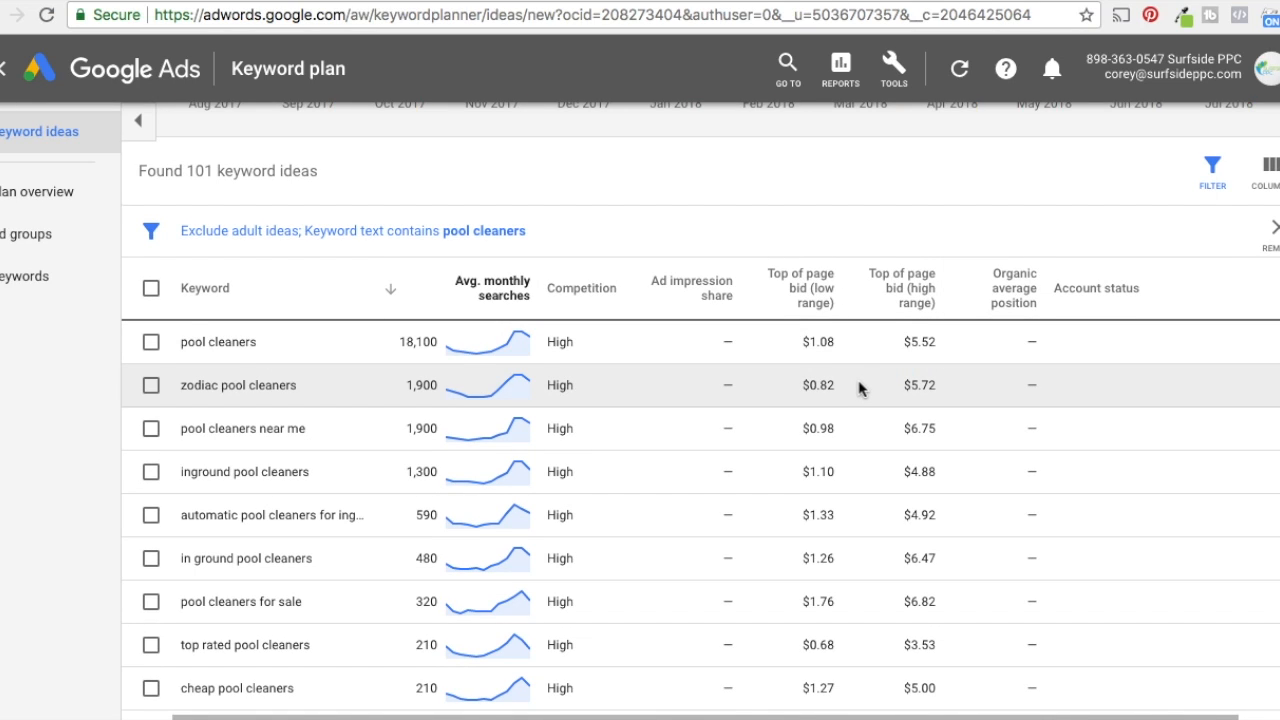
scroll(218, 462, down, 3)
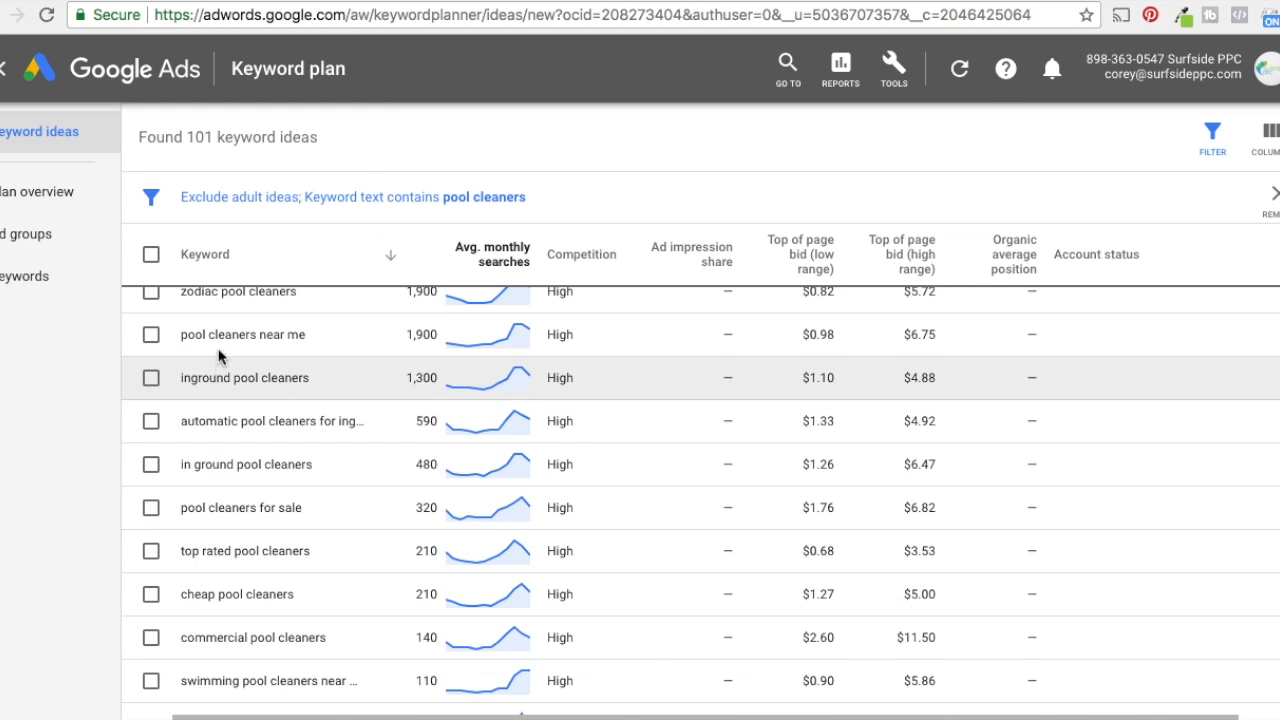
scroll(220, 343, up, 1)
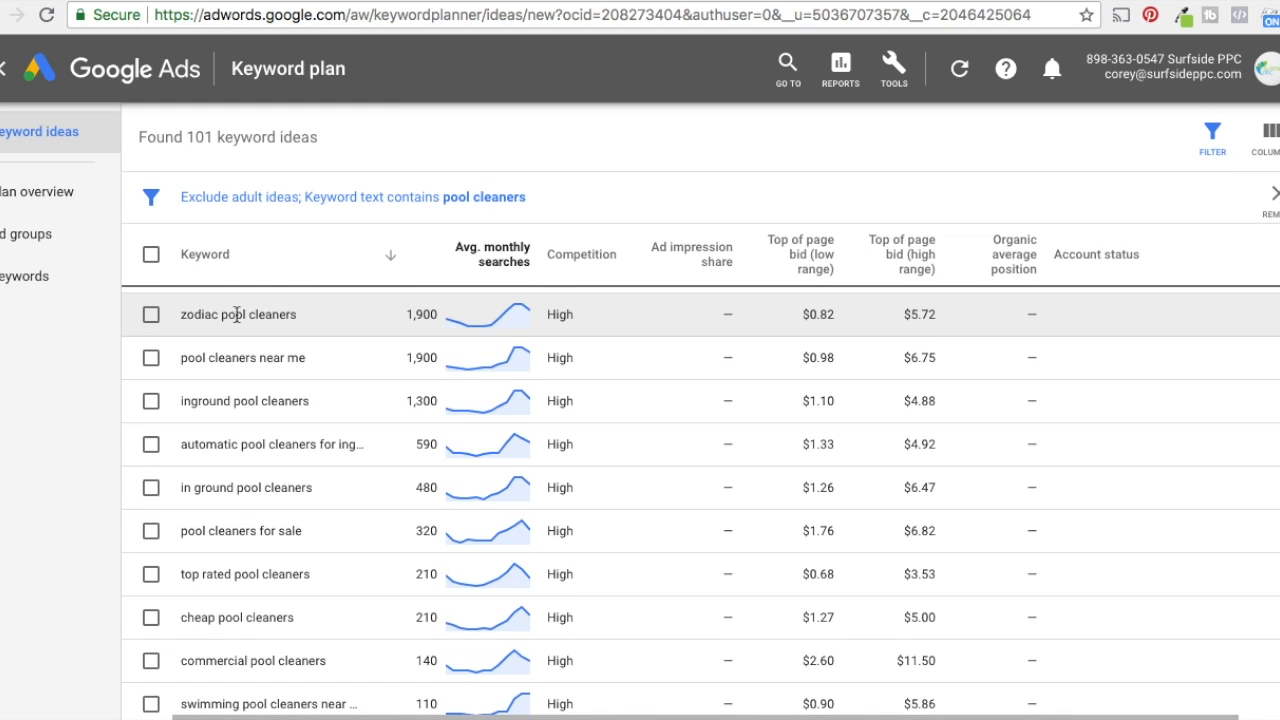
scroll(236, 376, up, 3)
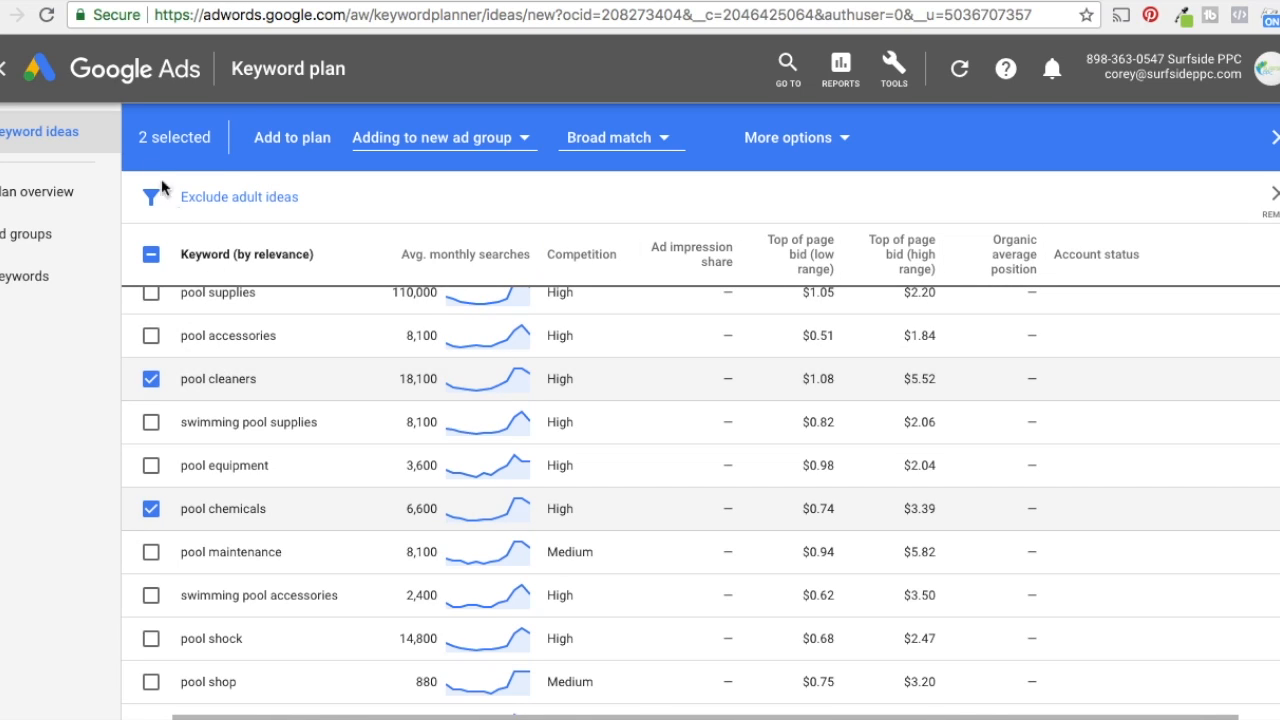
Switch to the Google Sheets keyword spreadsheet and review the main keyword and empty long-tail keyword column on the Step 2 sheet.
click(70, 1)
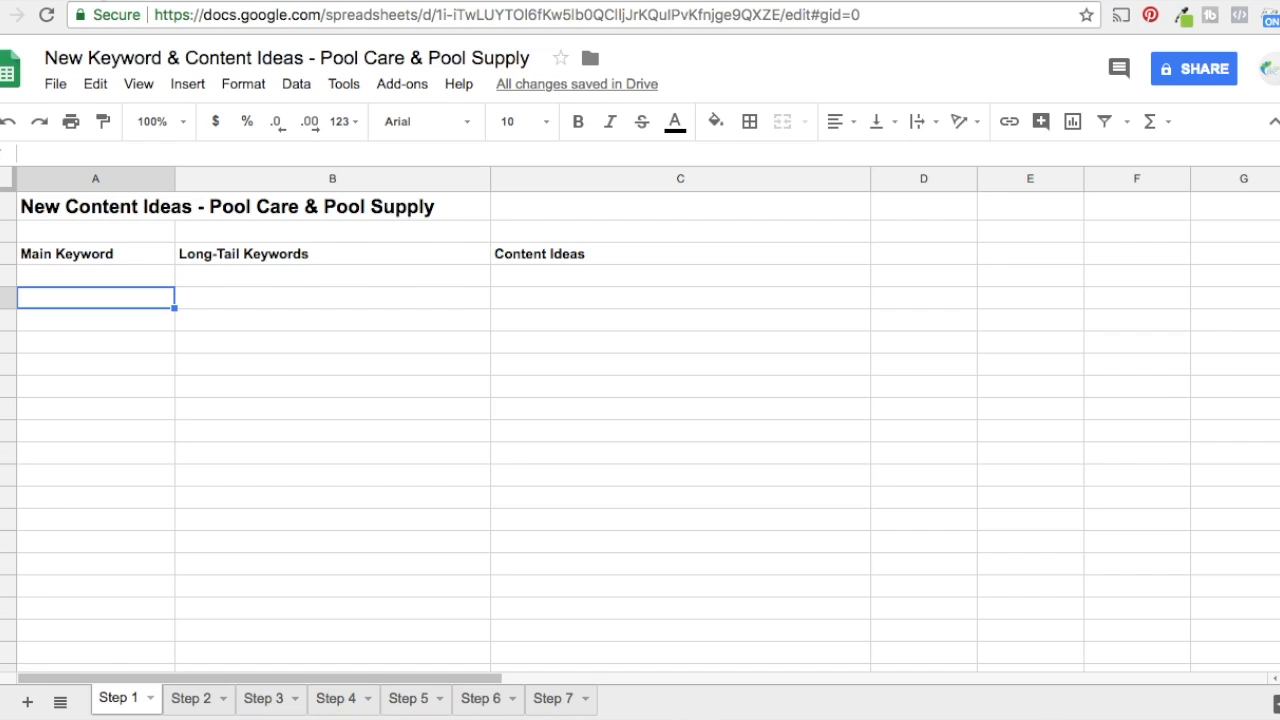
click(113, 277)
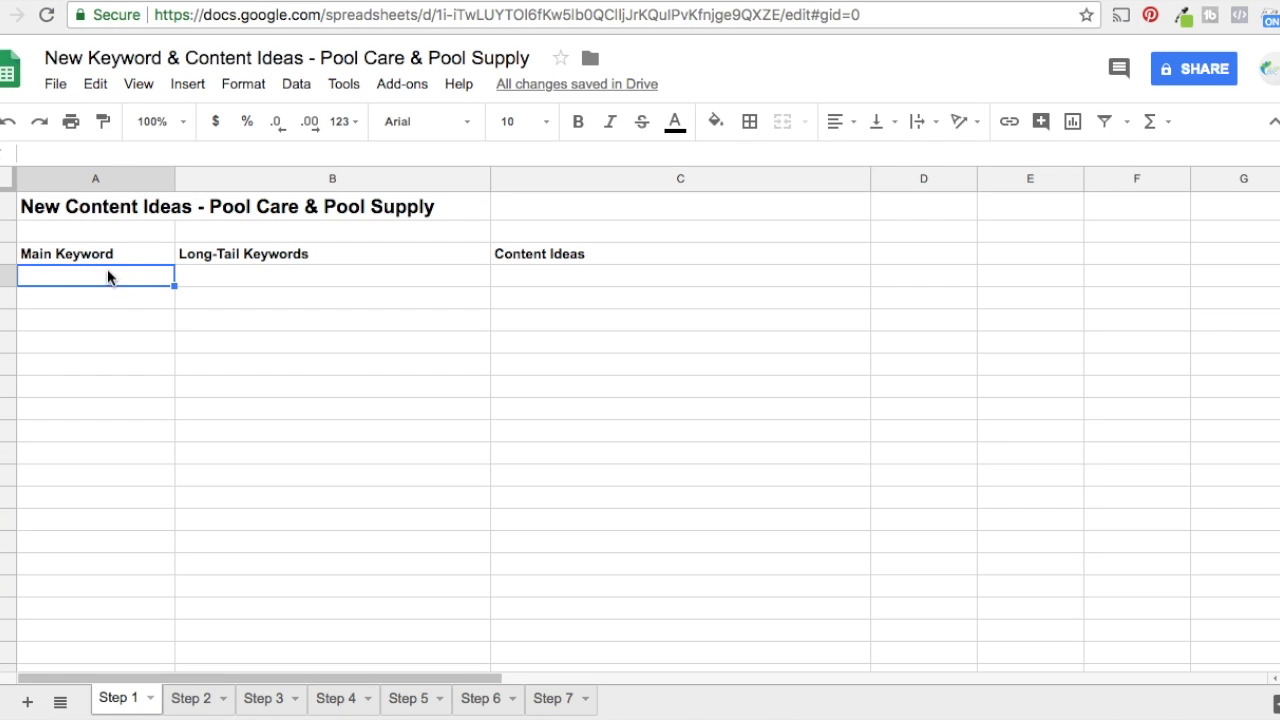
click(204, 702)
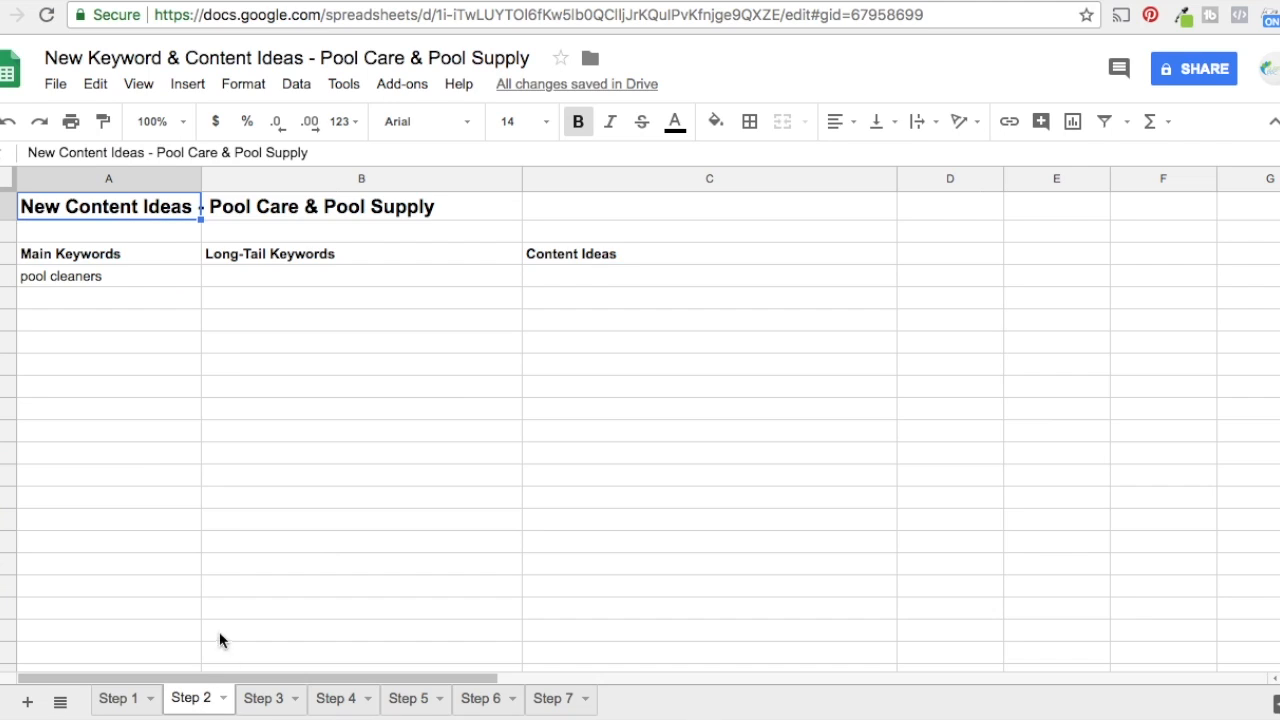
click(45, 280)
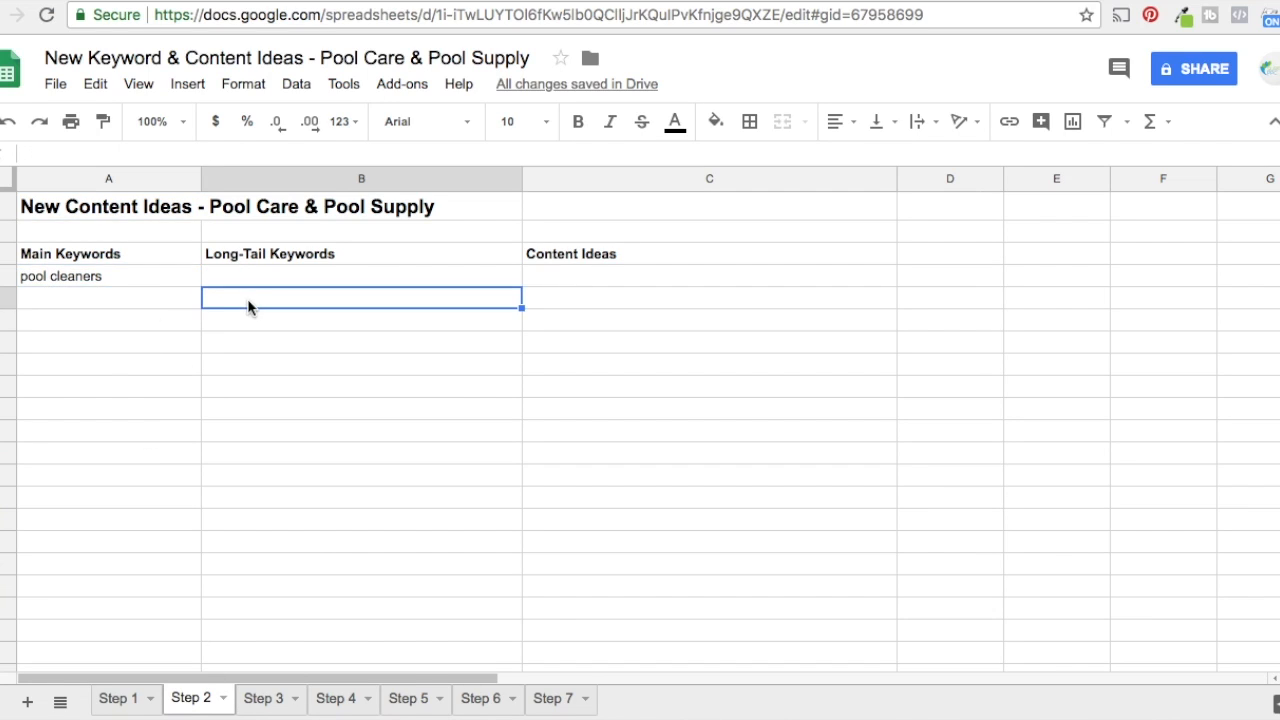
drag(247, 298, 275, 423)
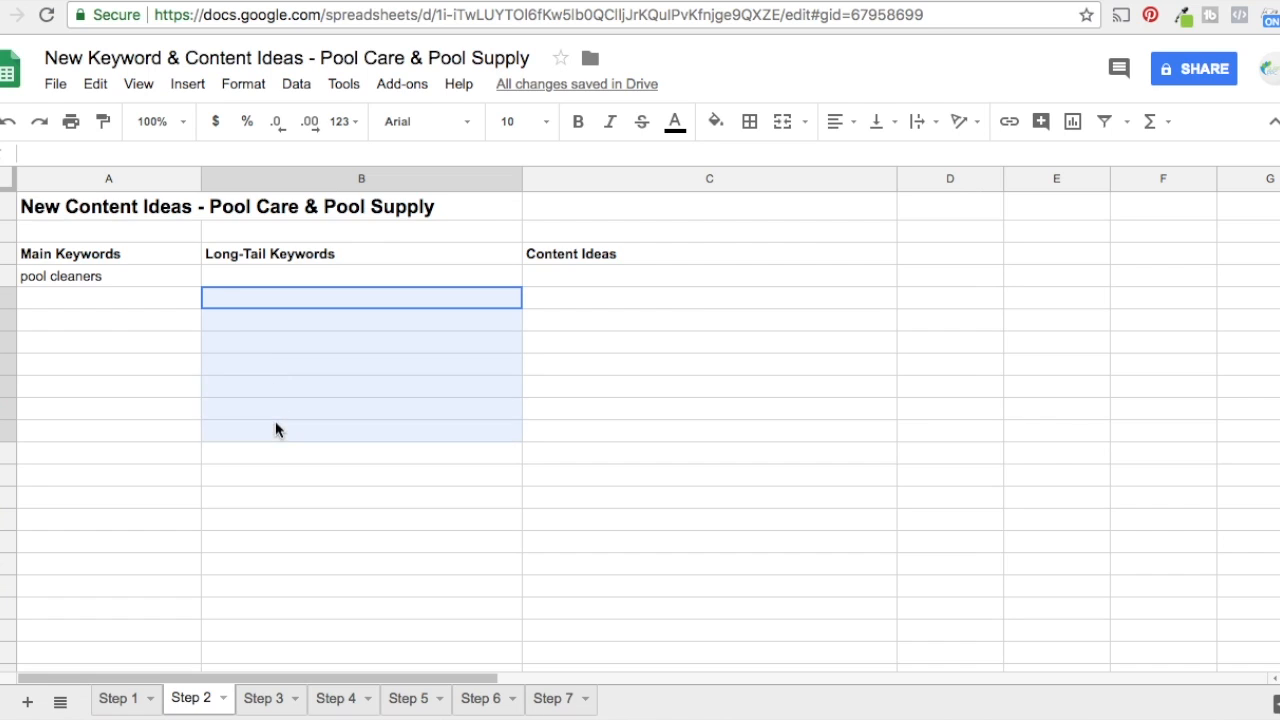
click(90, 279)
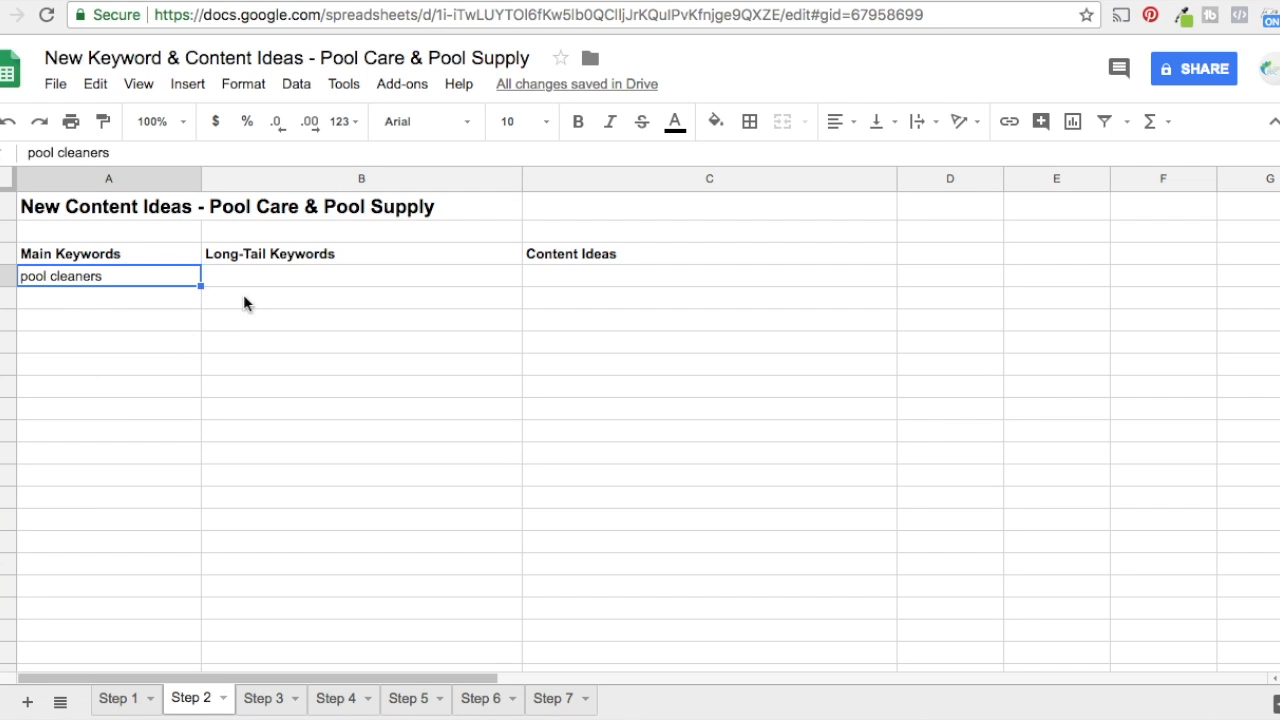
Examine the Google and Bing results for "pool cleaners" and highlight the related searches on both pages.
click(350, 2)
scroll(777, 343, up, 10)
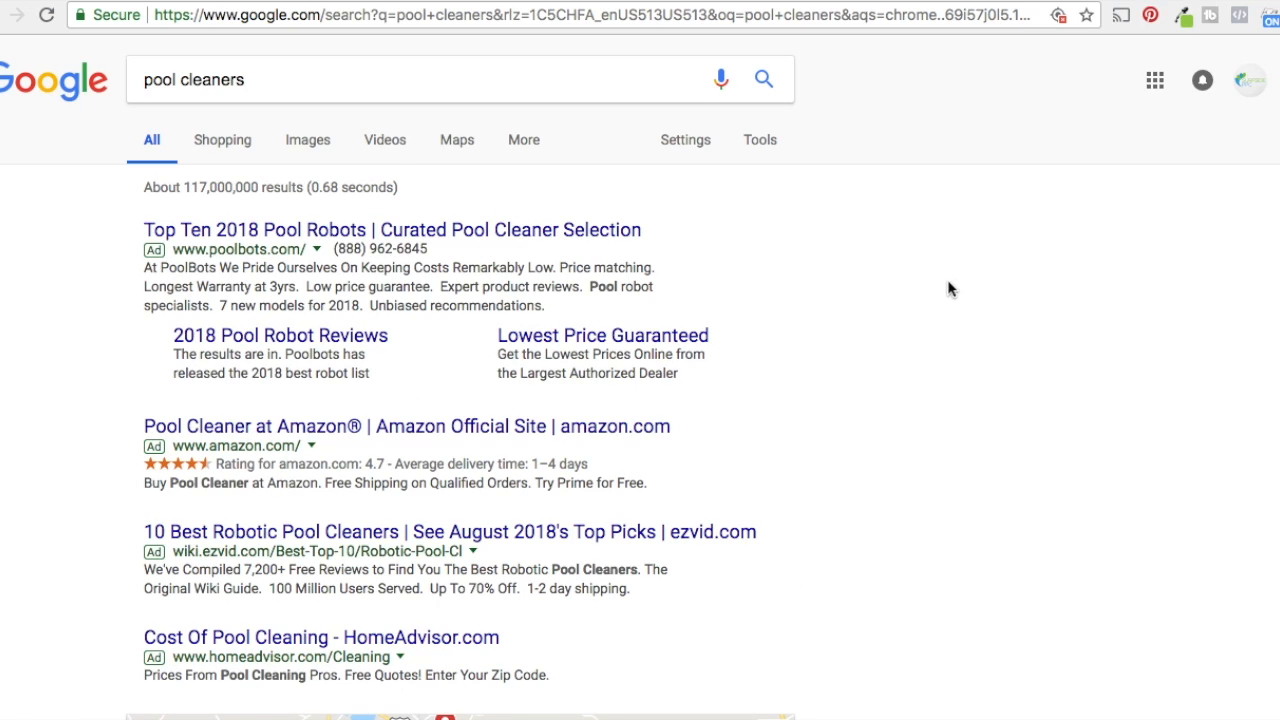
click(452, 2)
scroll(449, 209, up, 15)
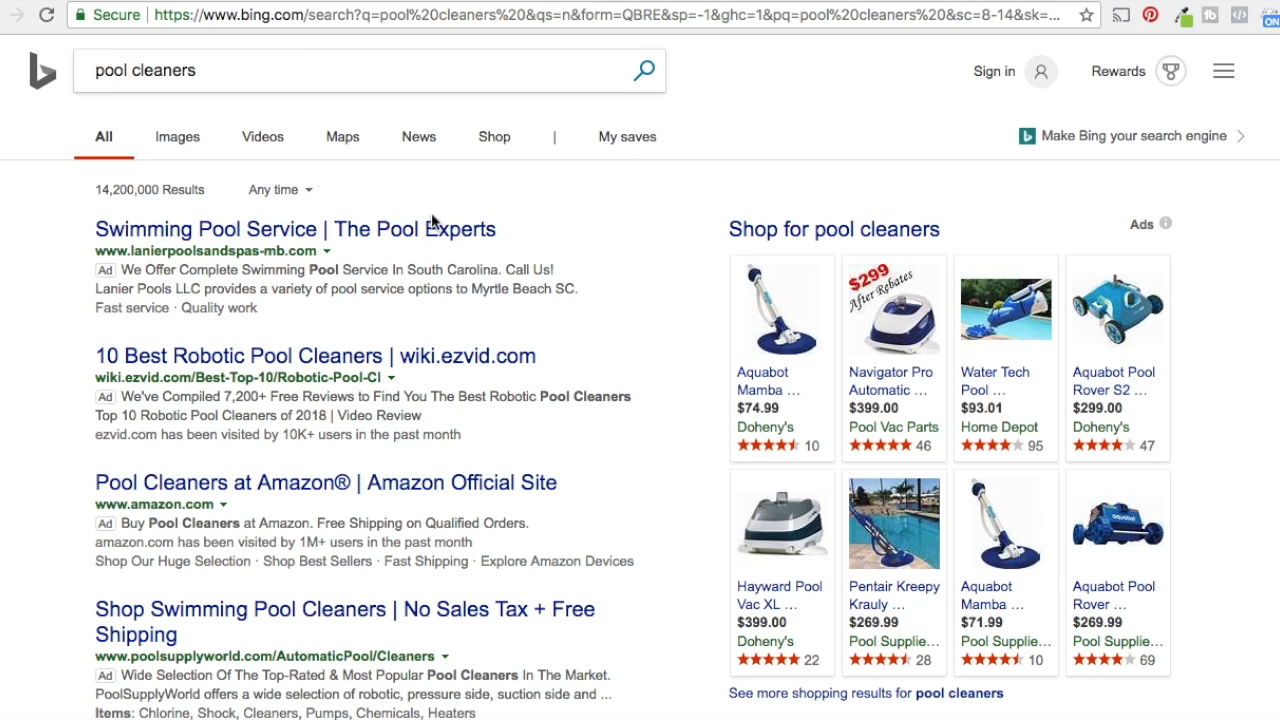
scroll(440, 222, down, 15)
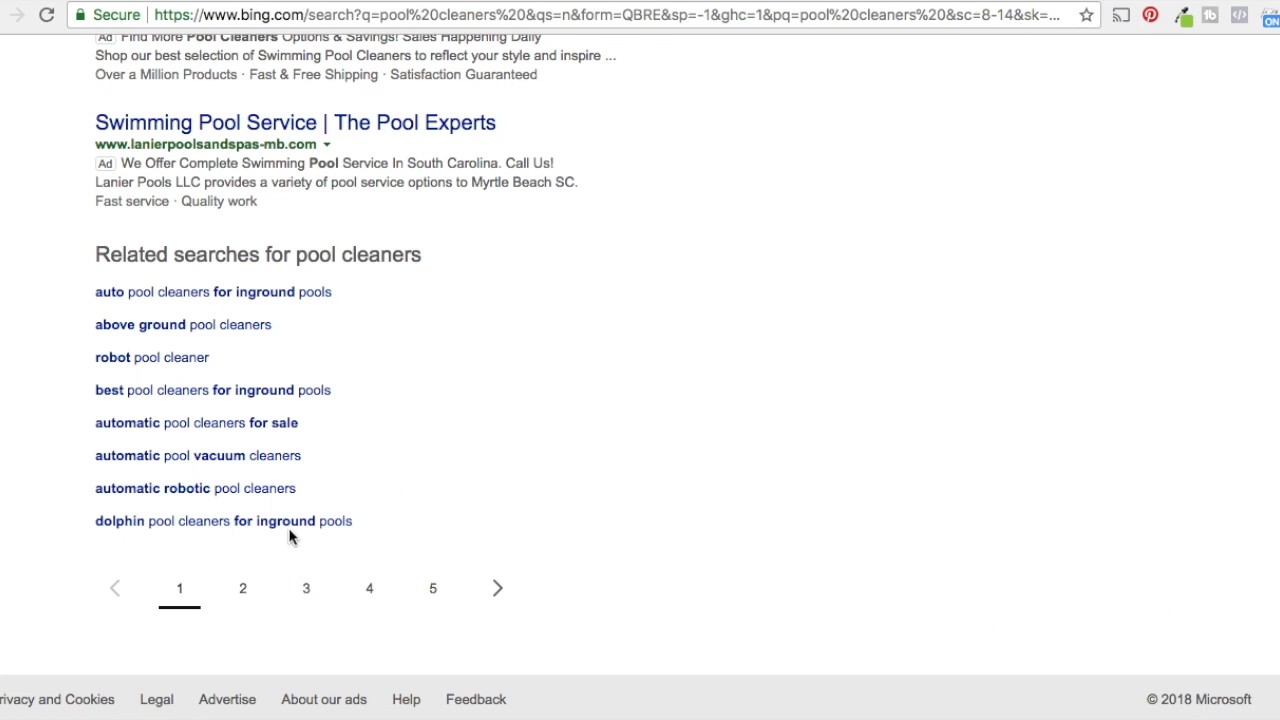
drag(380, 528, 96, 289)
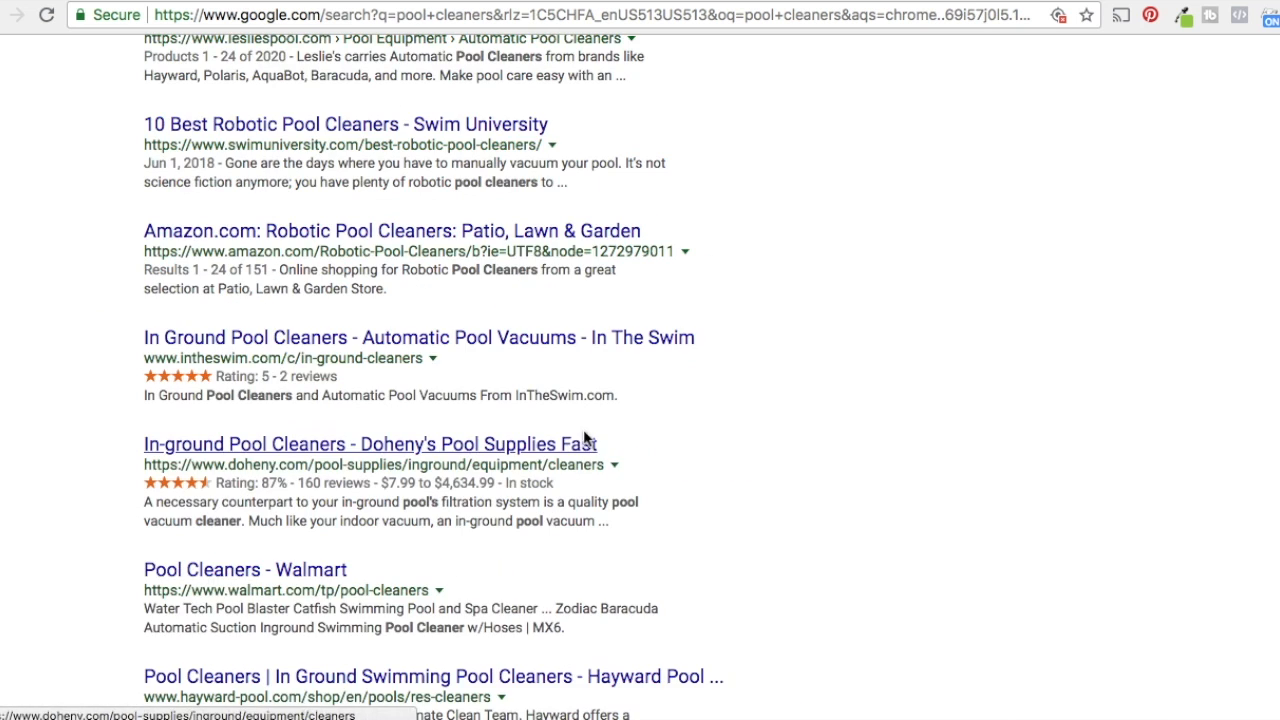
scroll(584, 420, down, 8)
drag(533, 521, 147, 427)
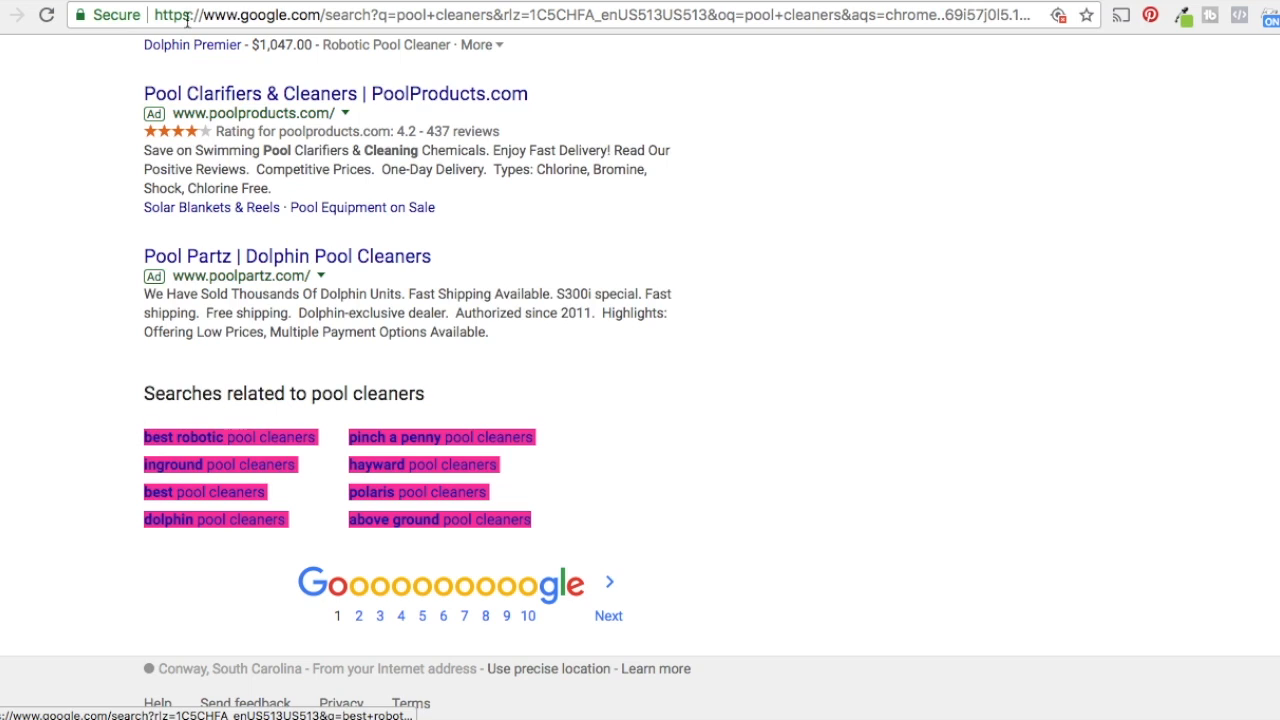
Return to the spreadsheet and review the full list of long-tail pool cleaner keywords on the Step 3 sheet.
click(210, 1)
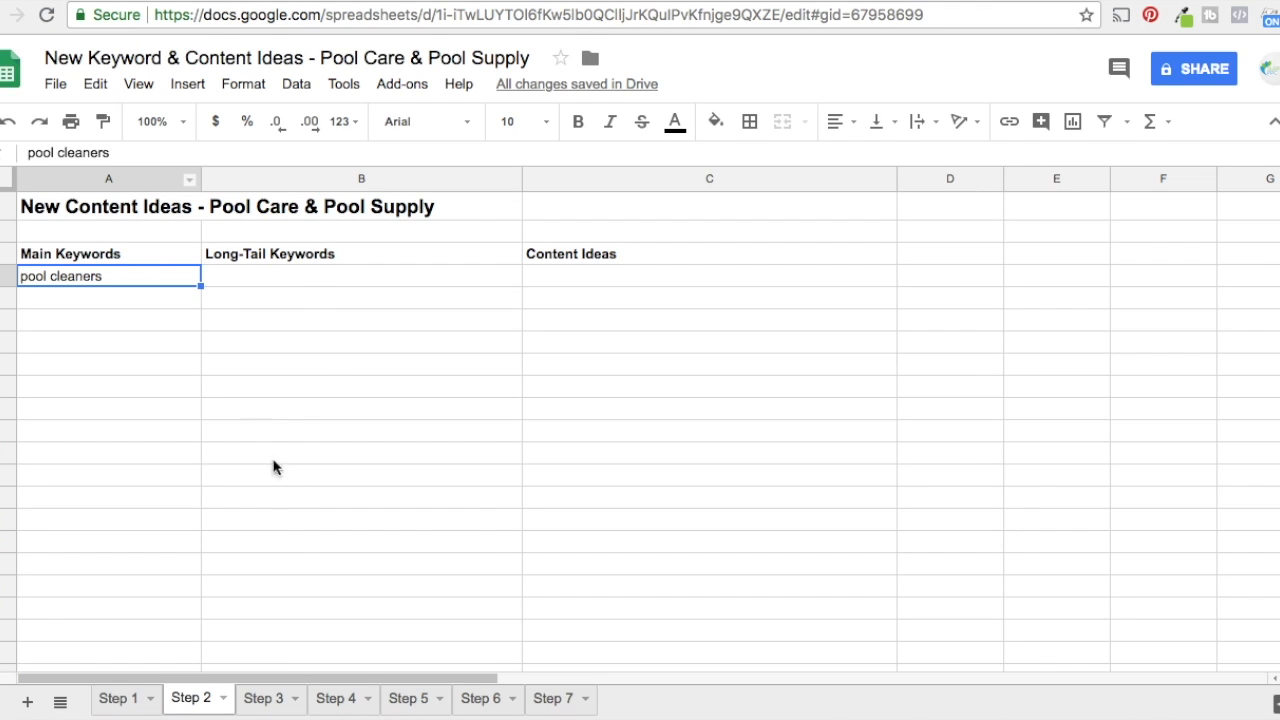
click(264, 699)
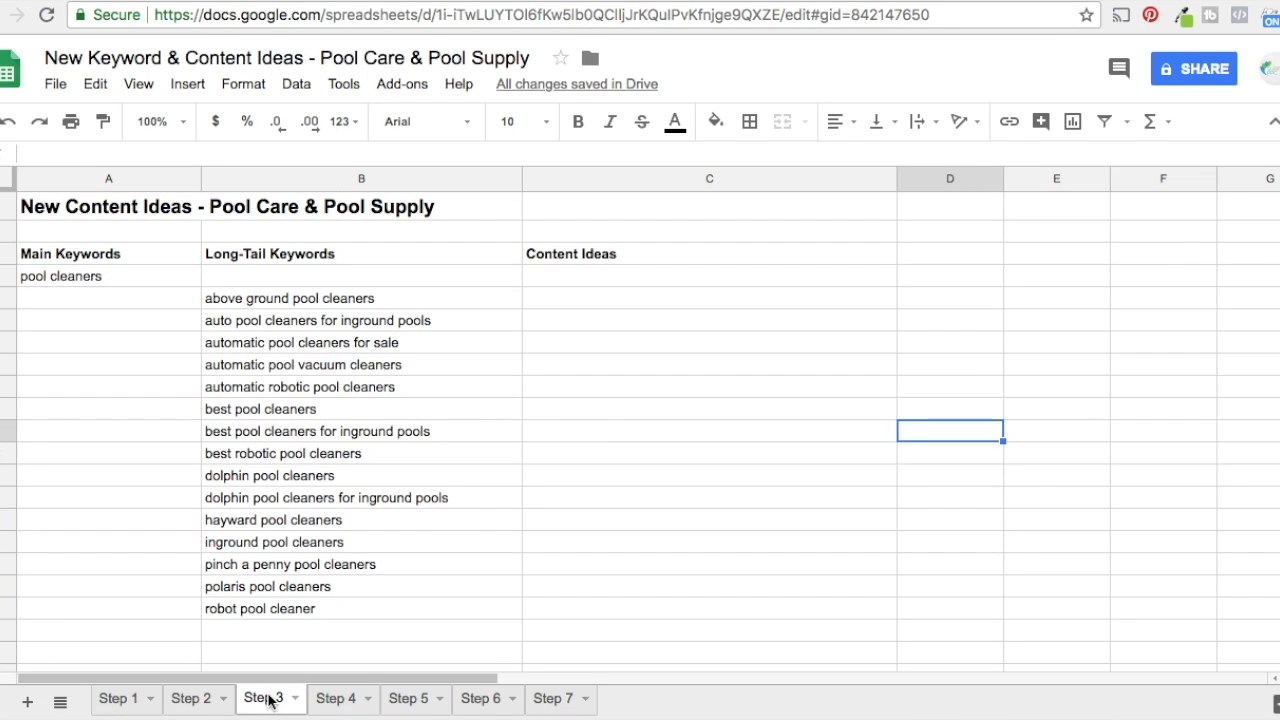
drag(363, 298, 358, 478)
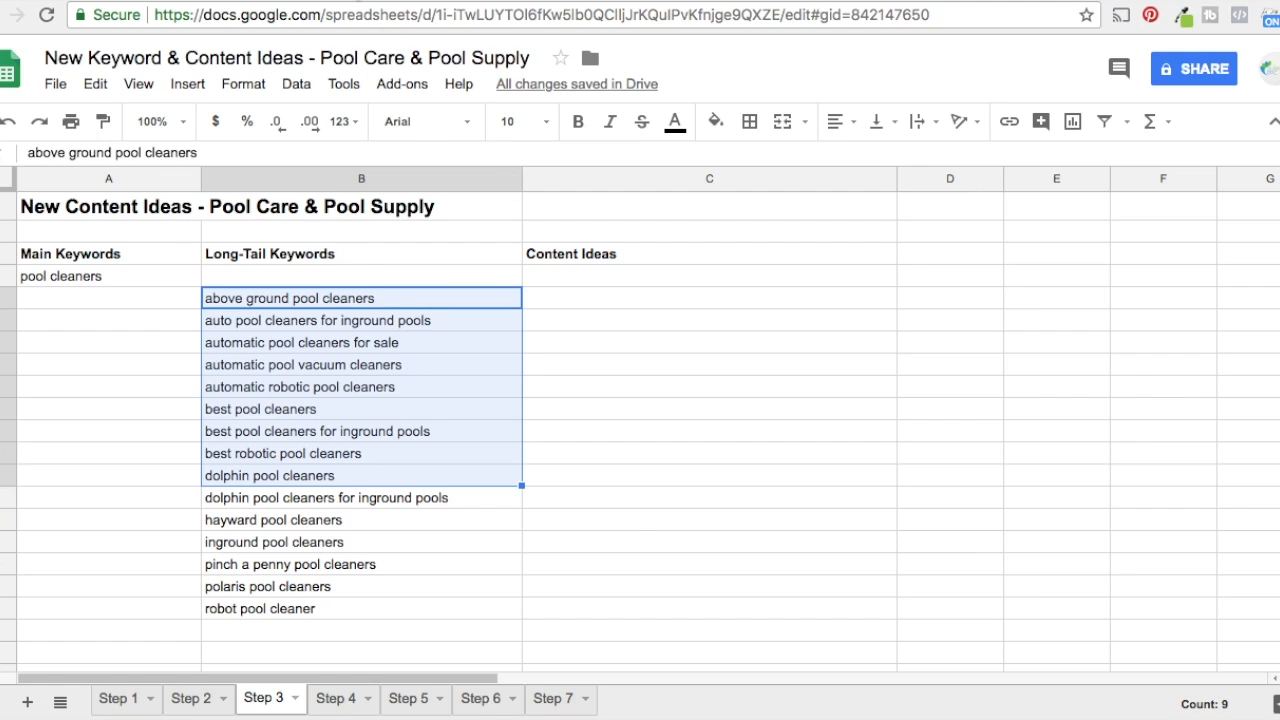
key(ctrl+Tab)
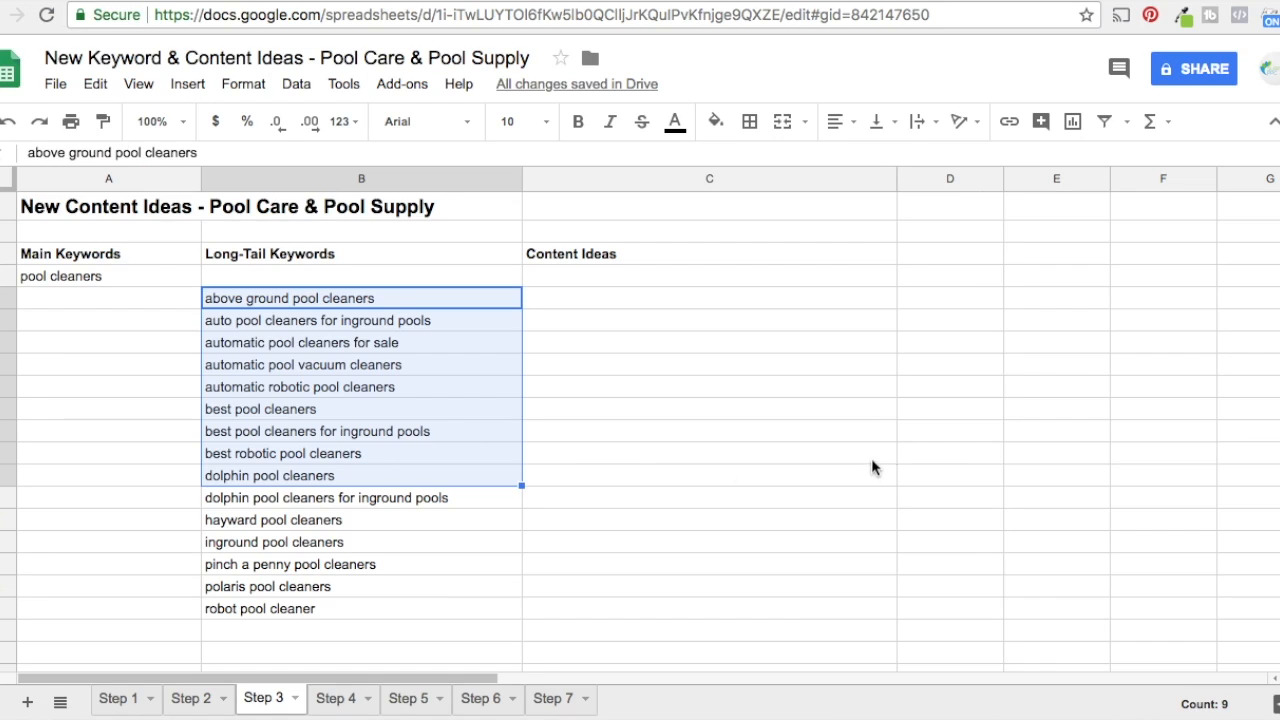
click(871, 460)
drag(366, 297, 351, 606)
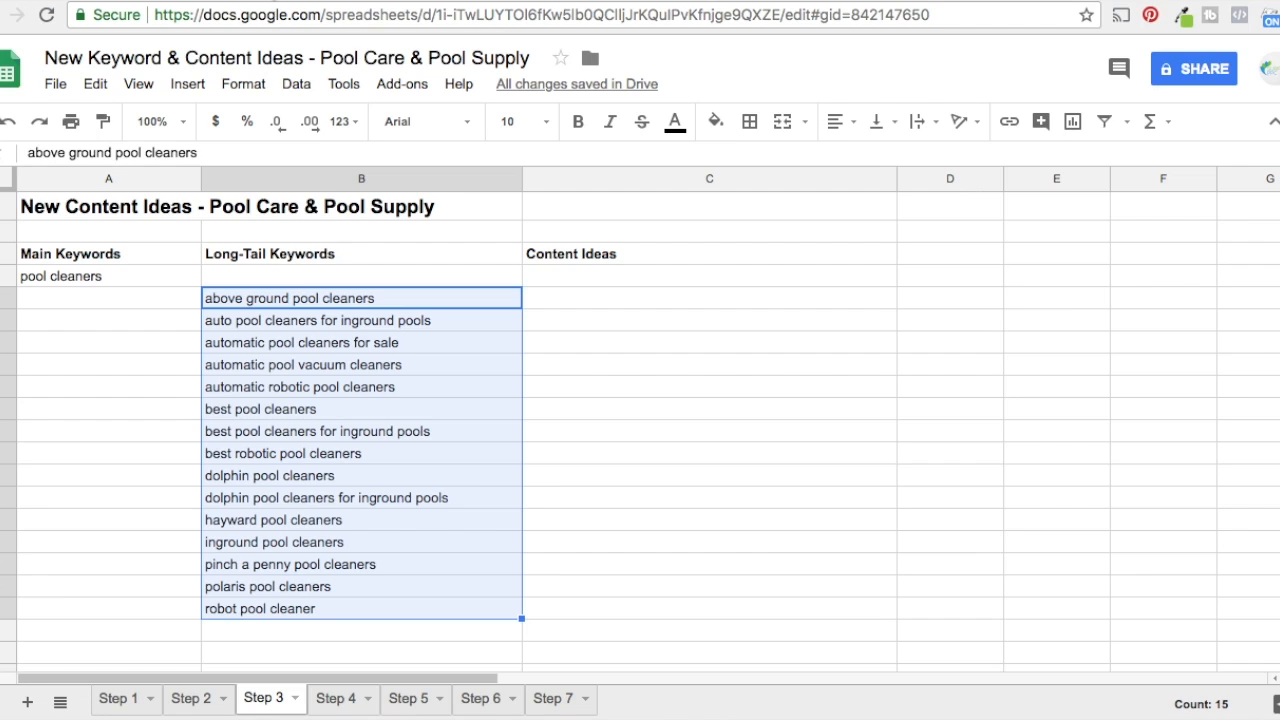
Switch to Google Ads Keyword Planner and look through the filtered pool cleaners ideas for additional long-tail keywords.
click(277, 1)
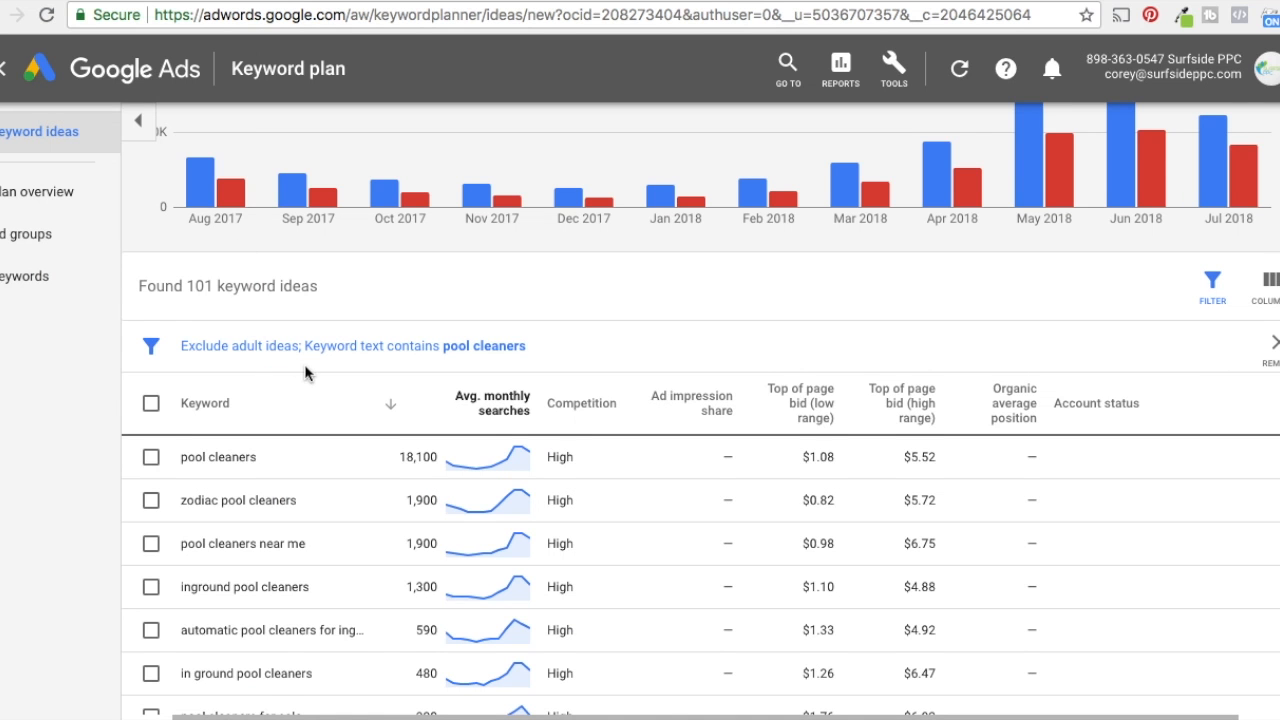
scroll(304, 364, down, 3)
scroll(300, 364, up, 1)
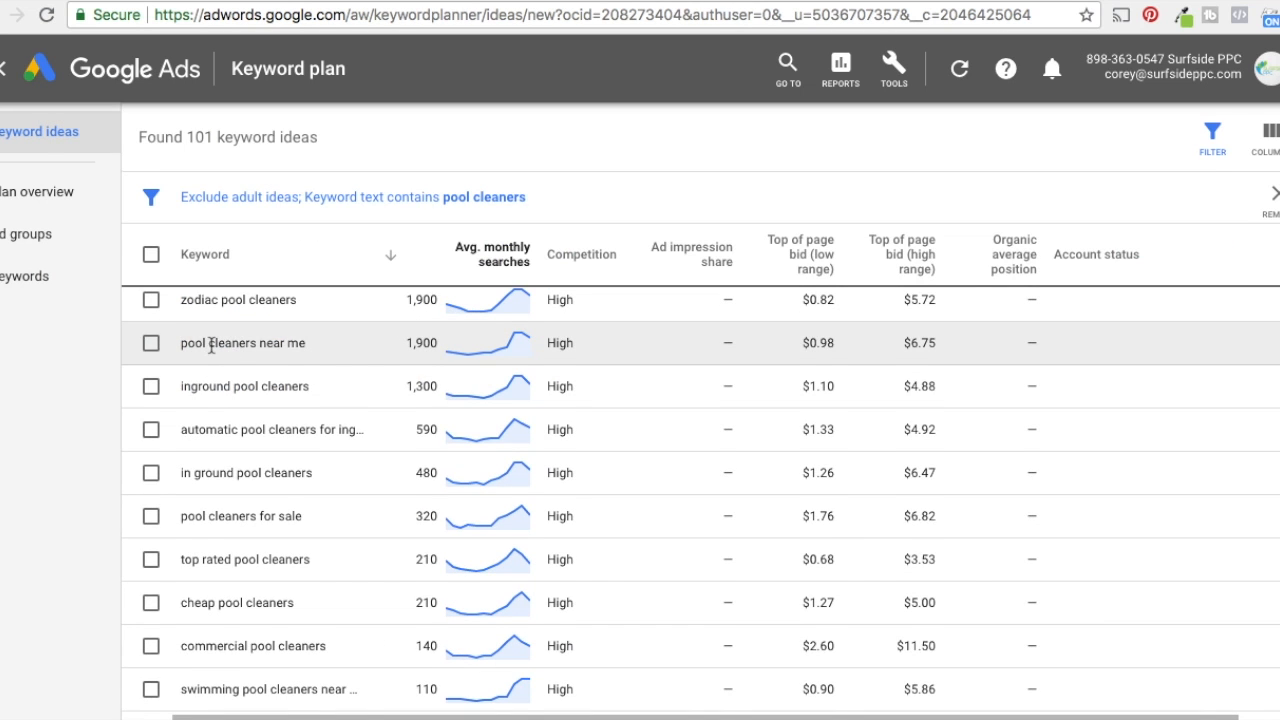
scroll(211, 346, up, 1)
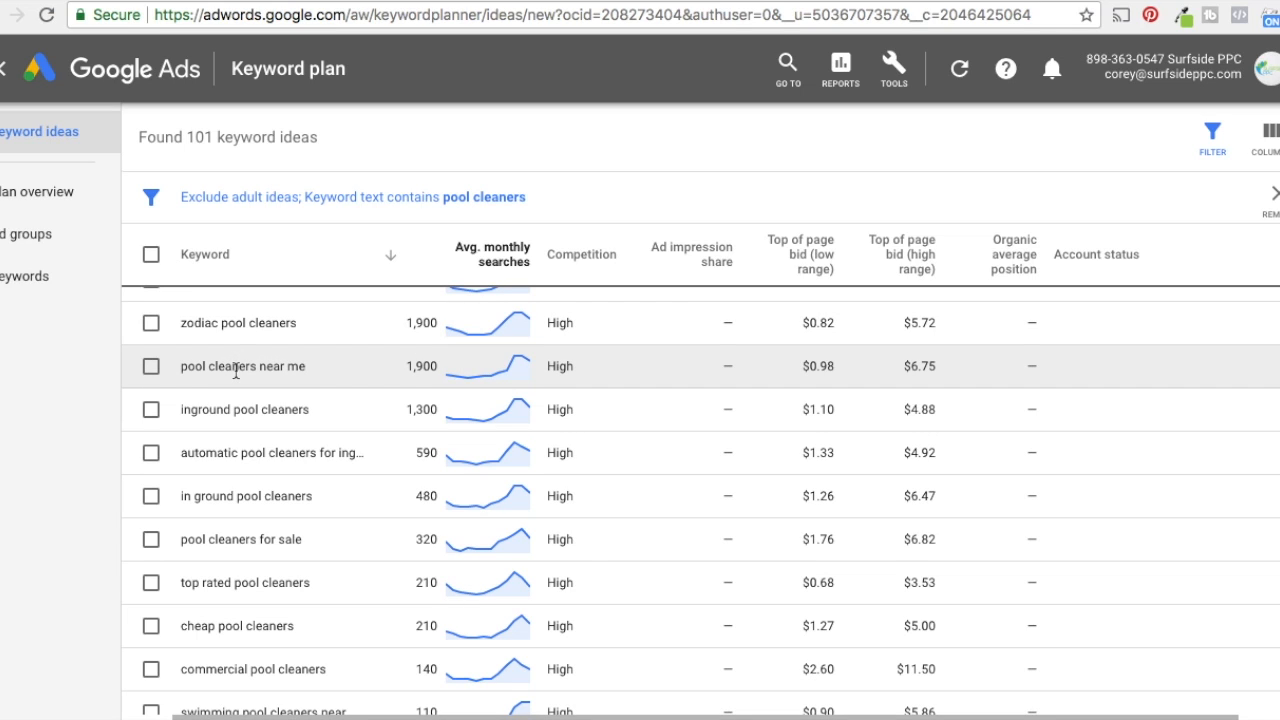
scroll(238, 430, down, 2)
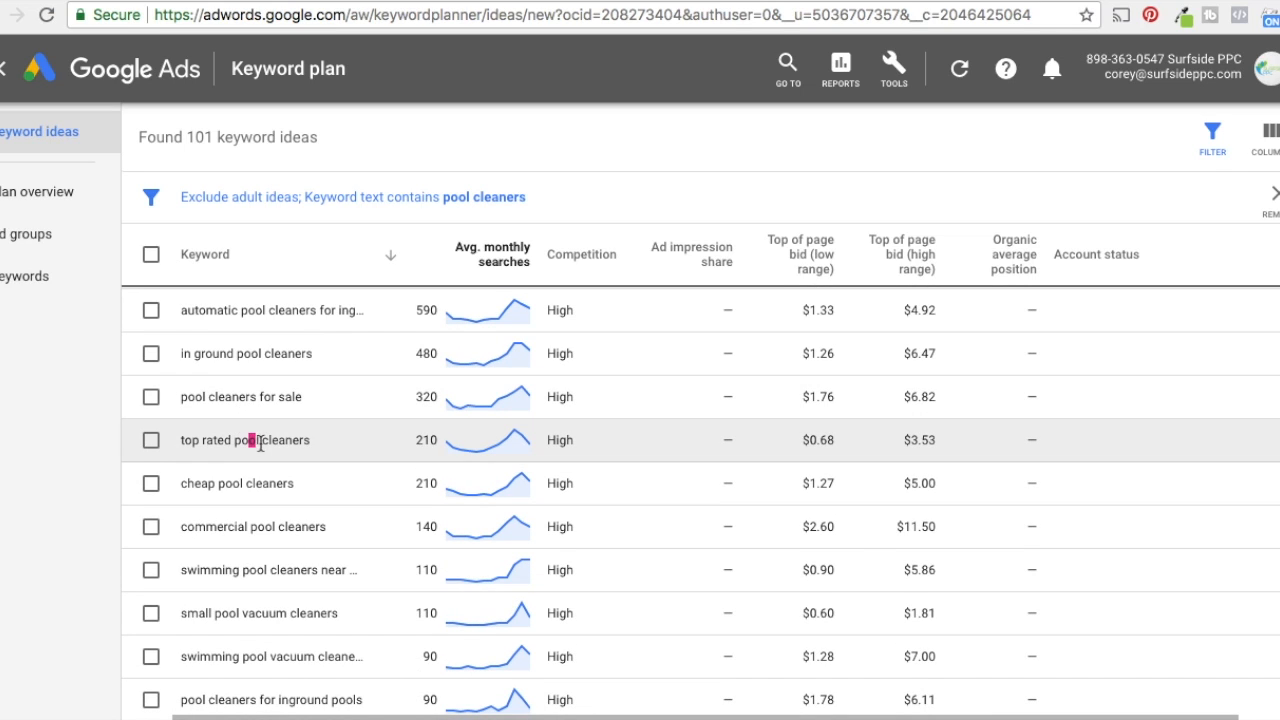
scroll(241, 404, down, 1)
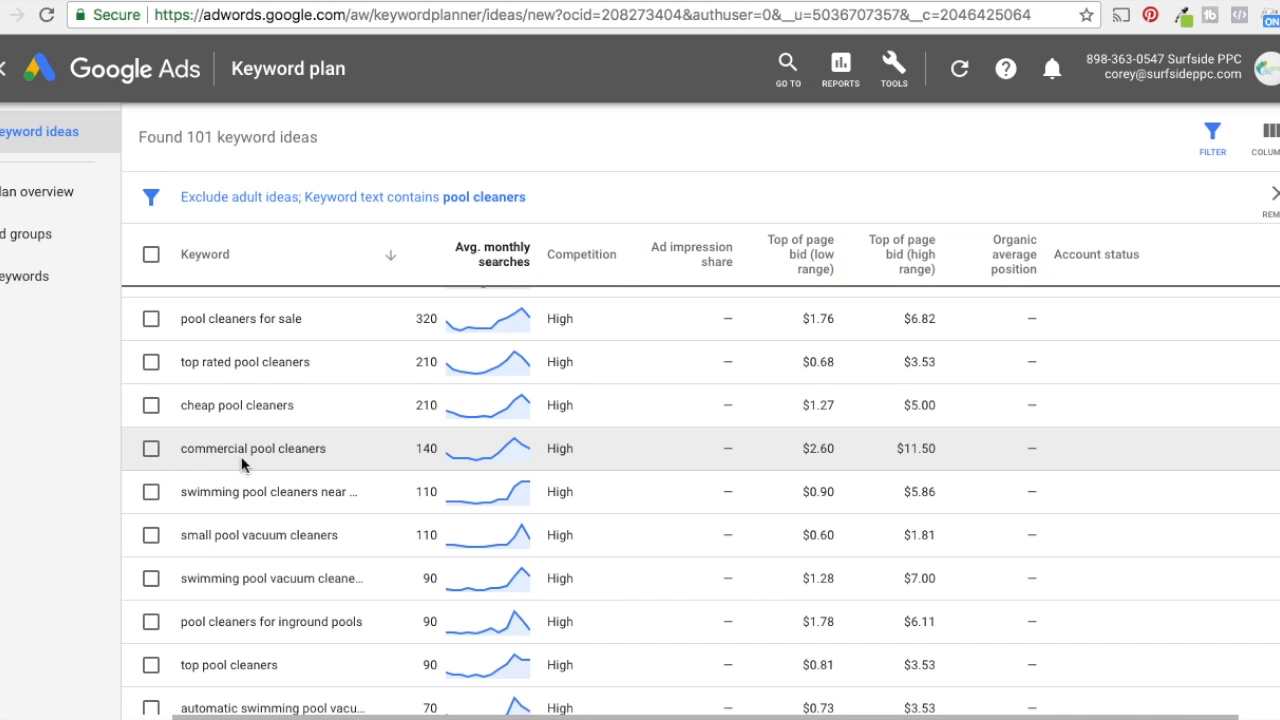
Add "commercial pool cleaners" below "robot pool cleaner" in the Long-Tail Keywords column of the spreadsheet's Step 3 sheet.
click(118, 1)
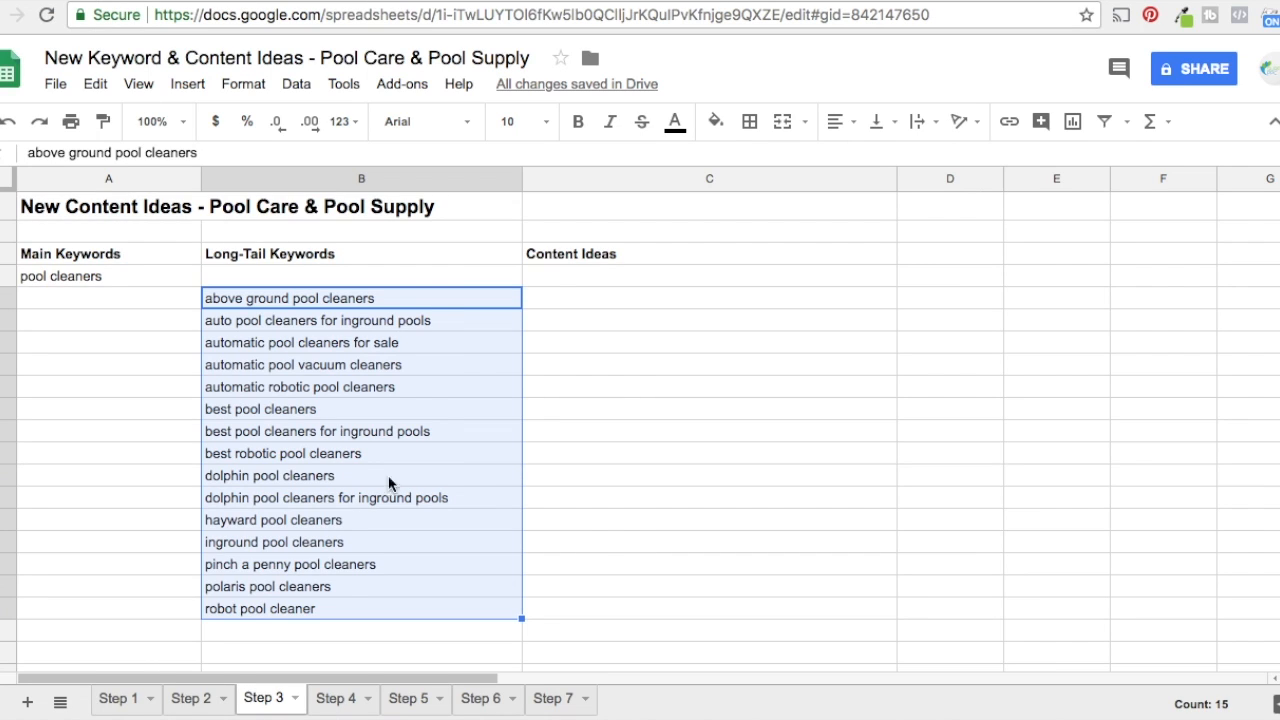
click(618, 526)
click(316, 624)
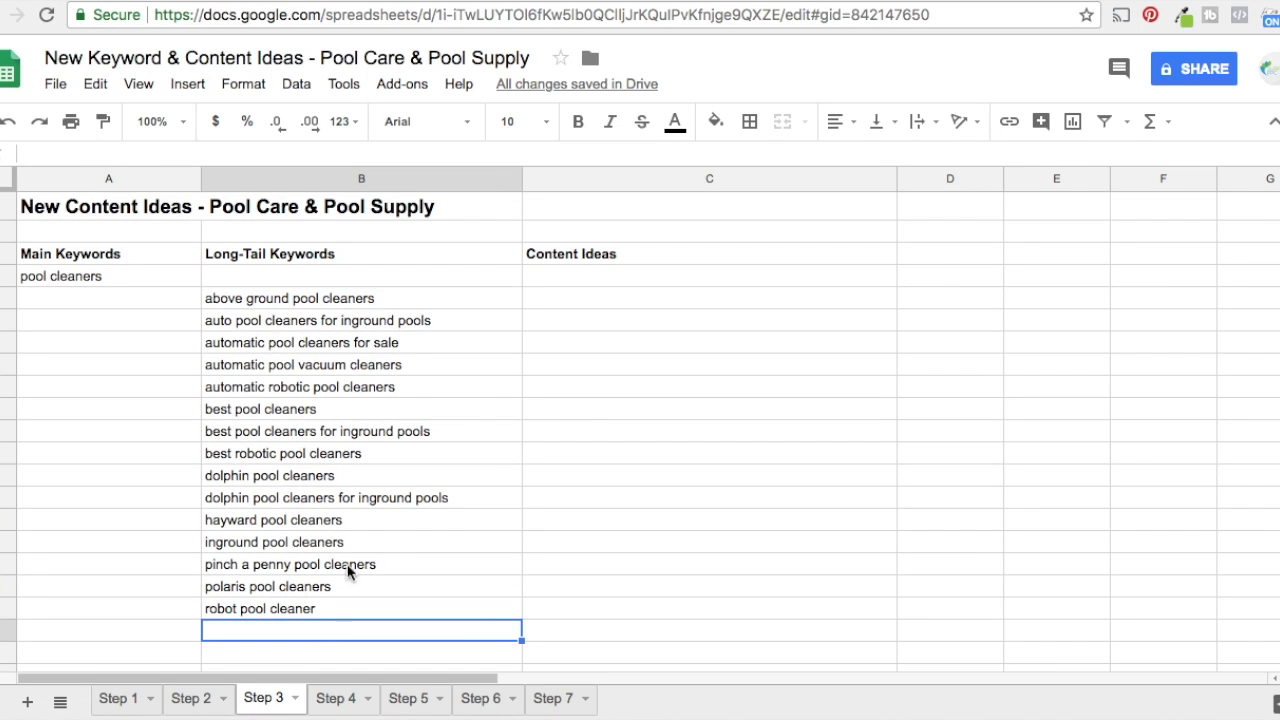
text(commercial)
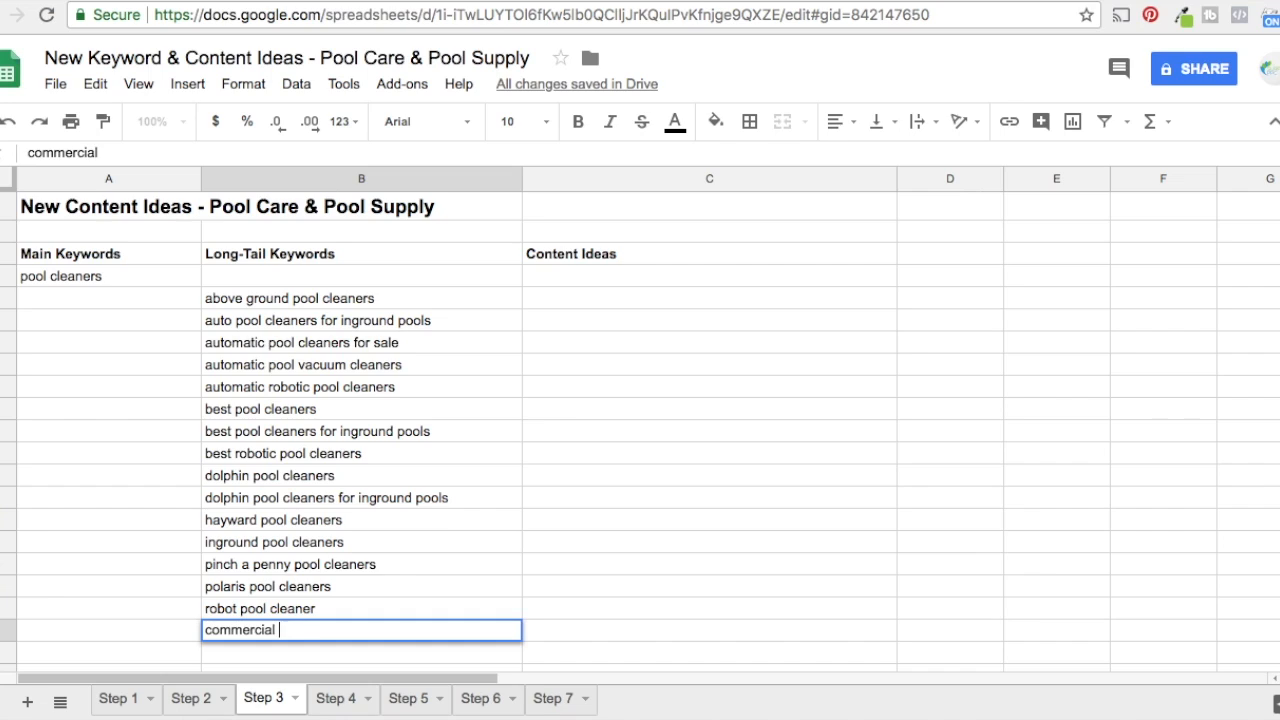
text( pool cleaners)
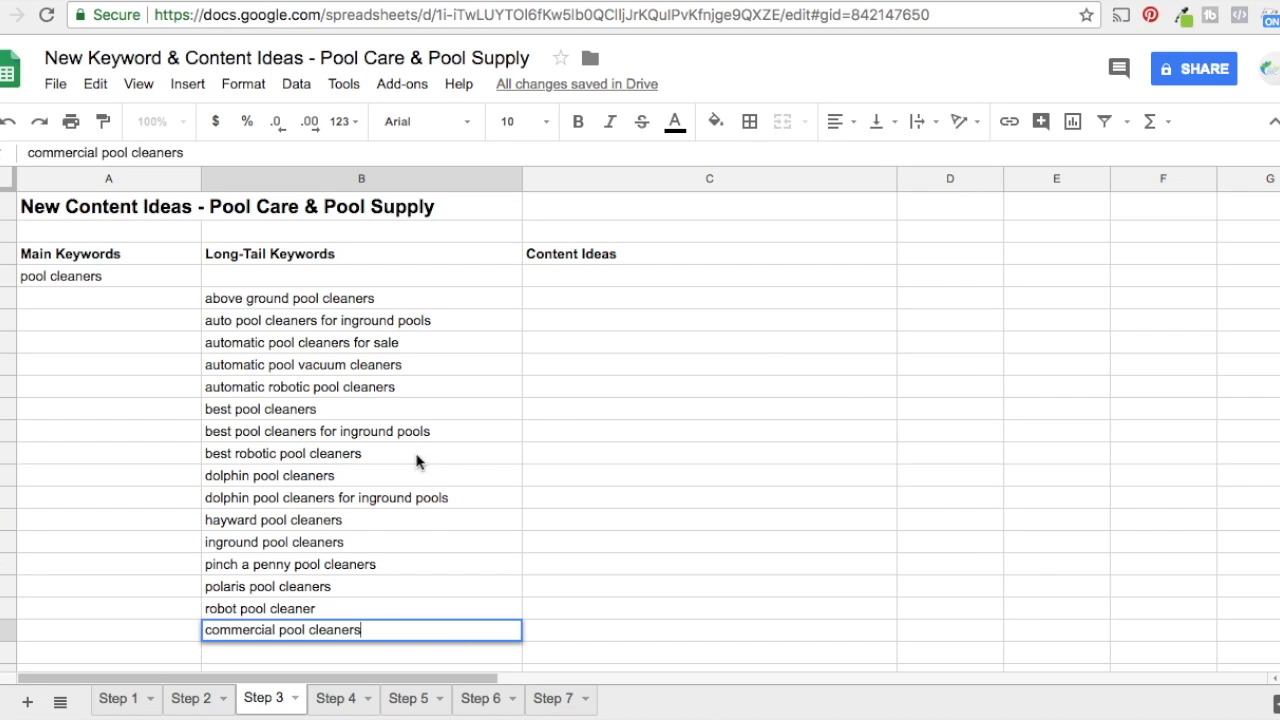
click(846, 410)
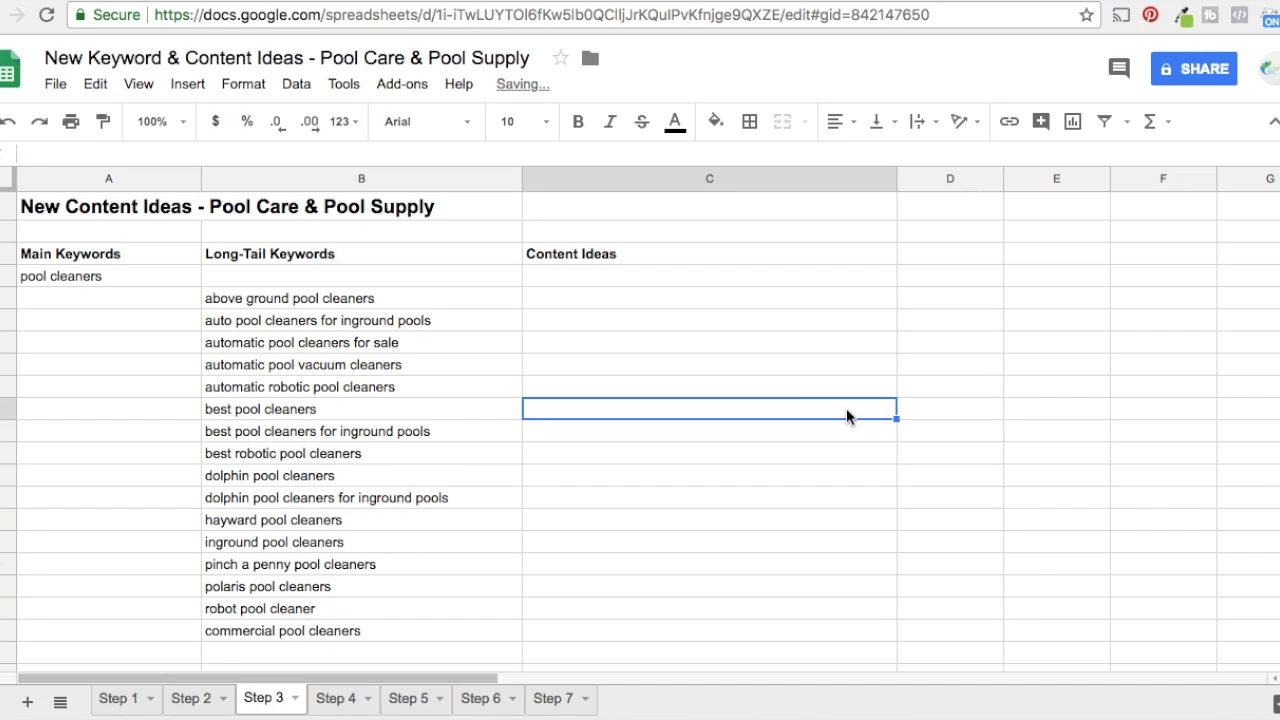
Compare the related searches for "pool cleaners" on Google and Bing with the long-tail keywords in the spreadsheet.
click(50, 277)
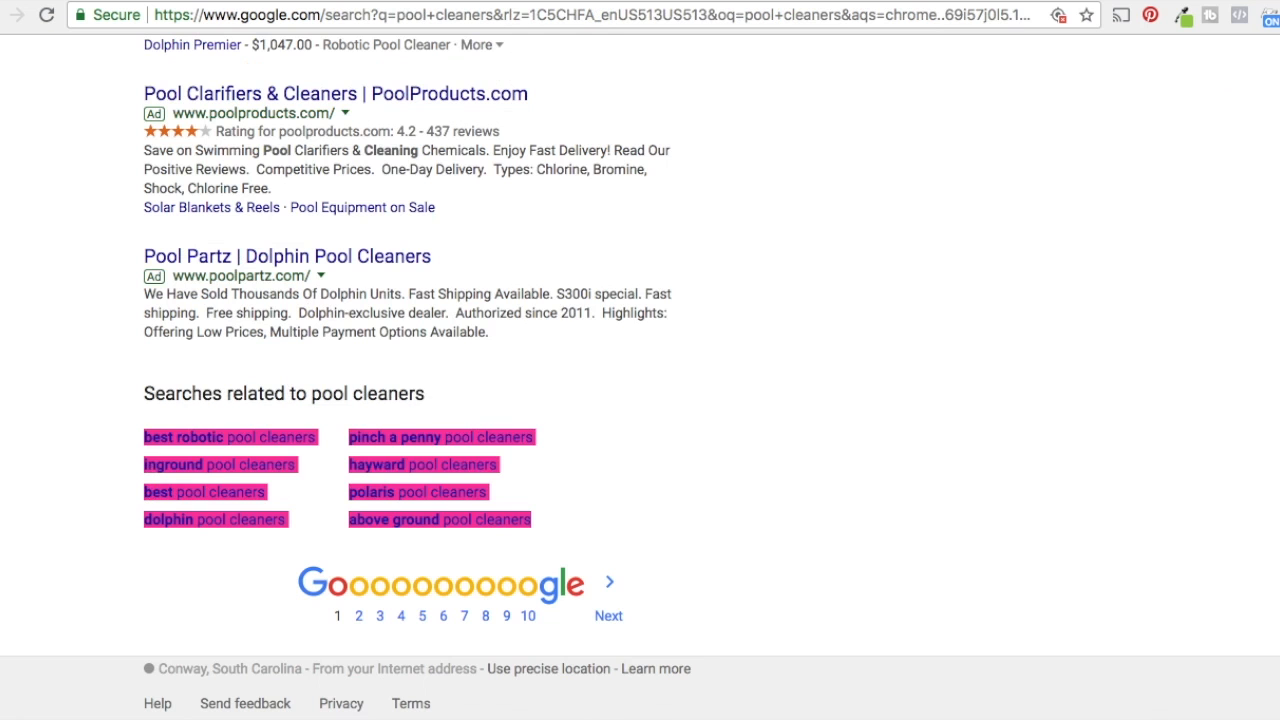
scroll(307, 170, up, 15)
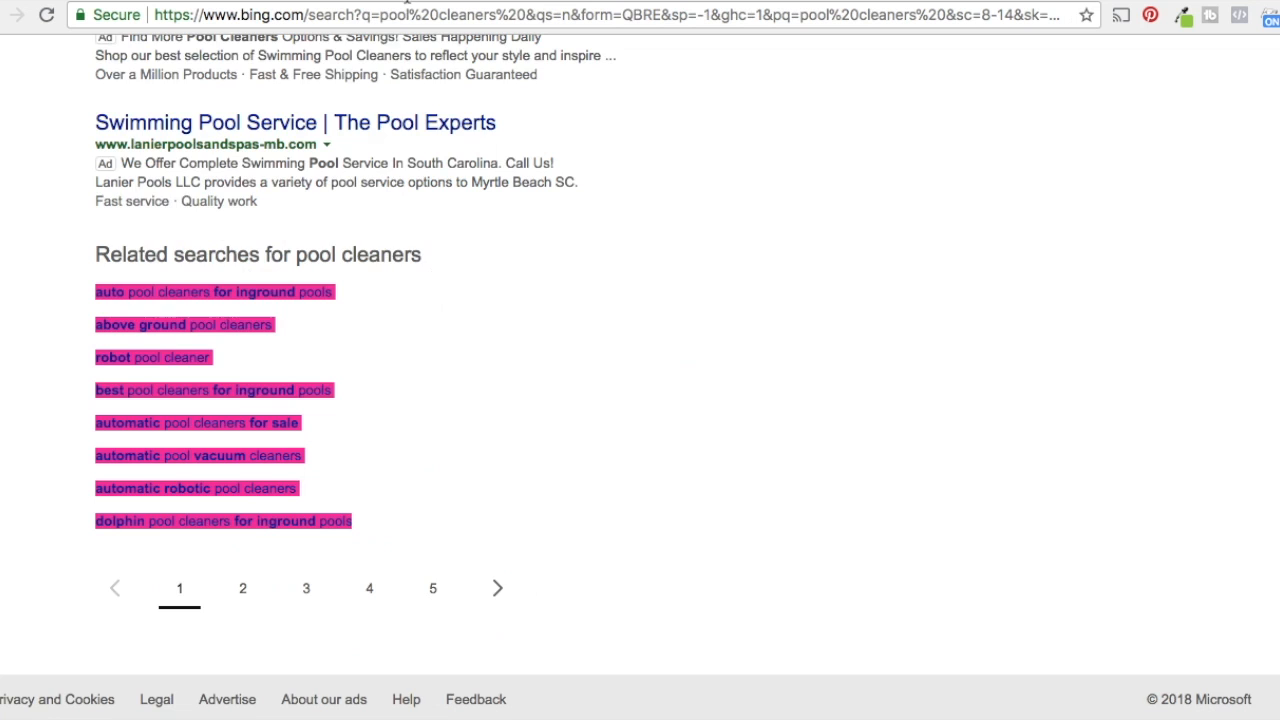
scroll(291, 577, up, 15)
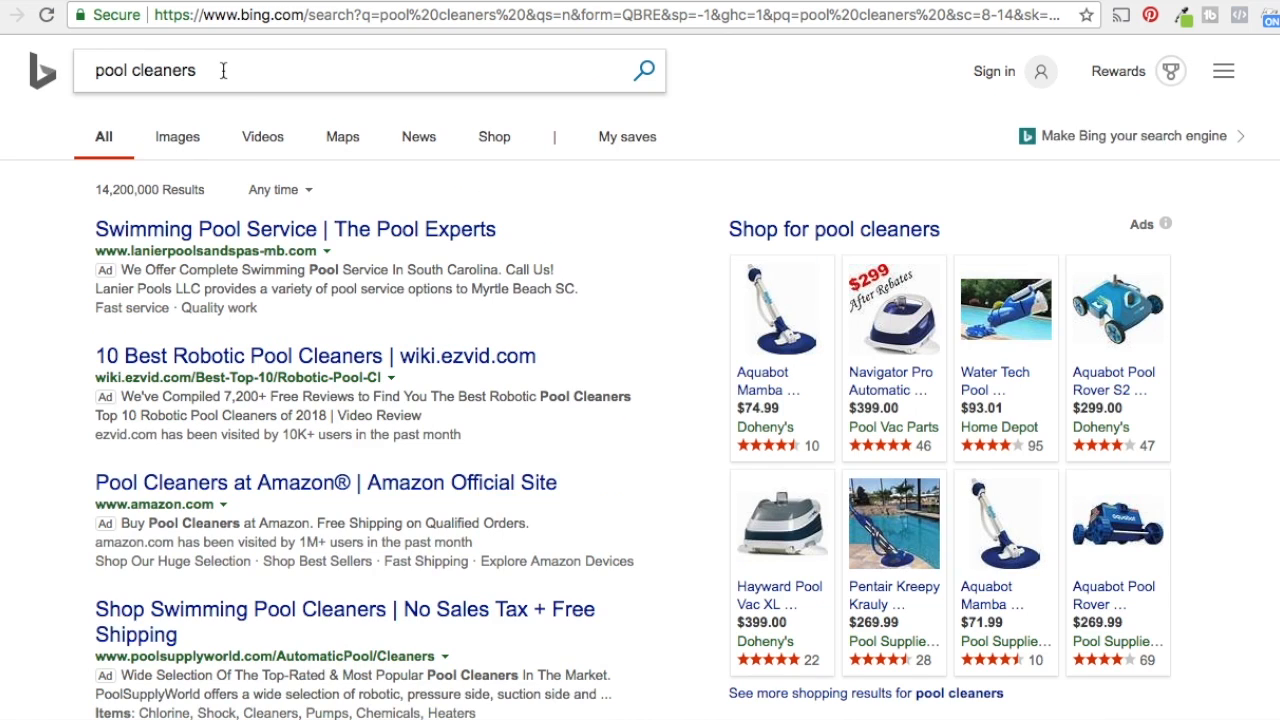
scroll(374, 203, down, 15)
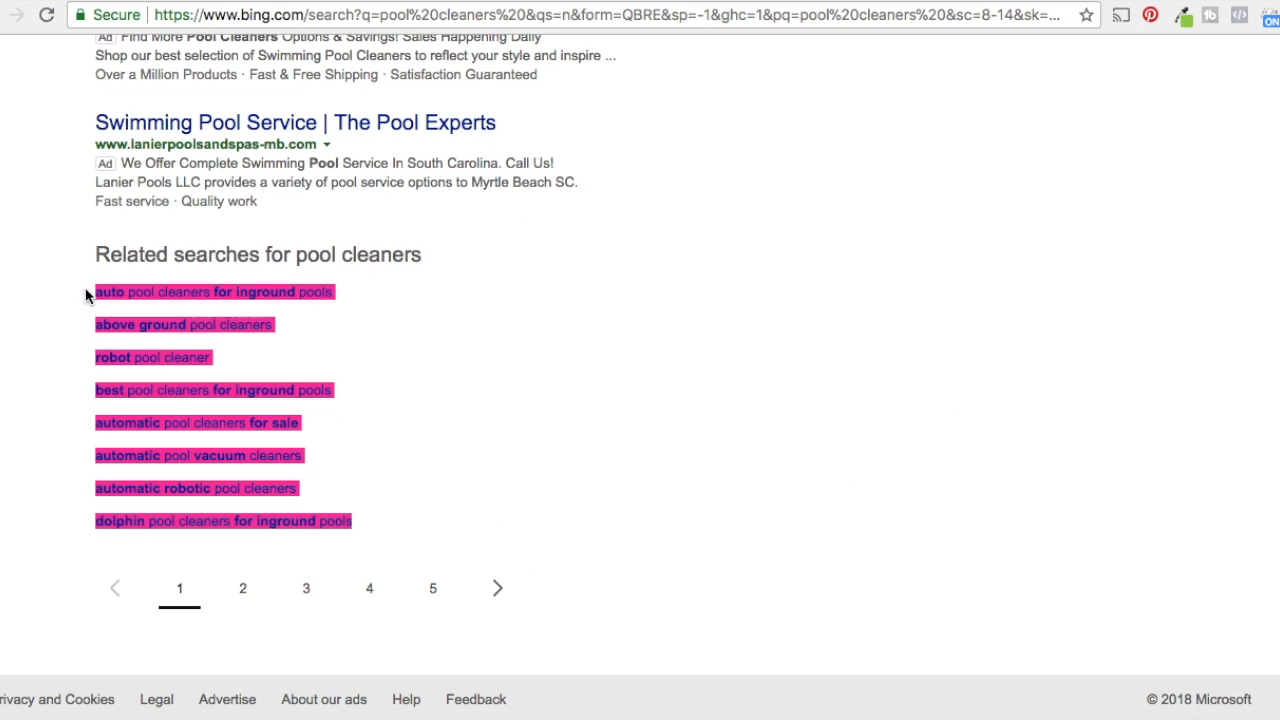
click(87, 1)
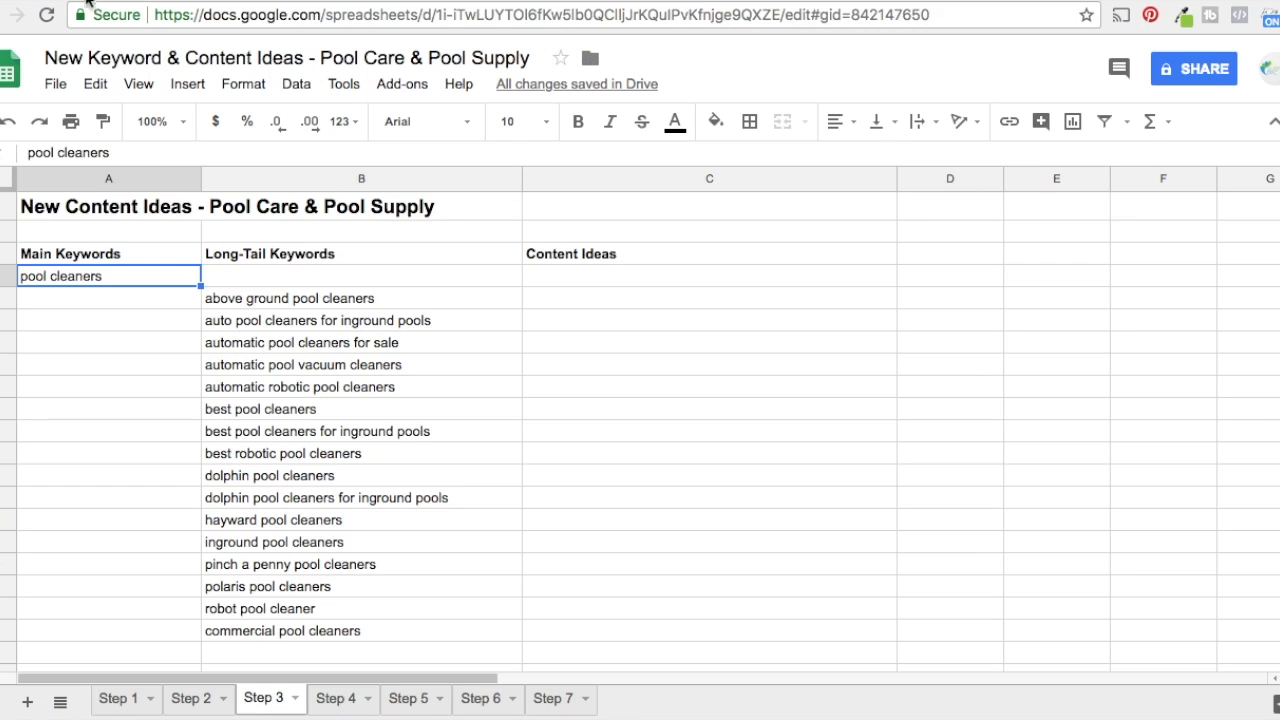
drag(281, 299, 277, 608)
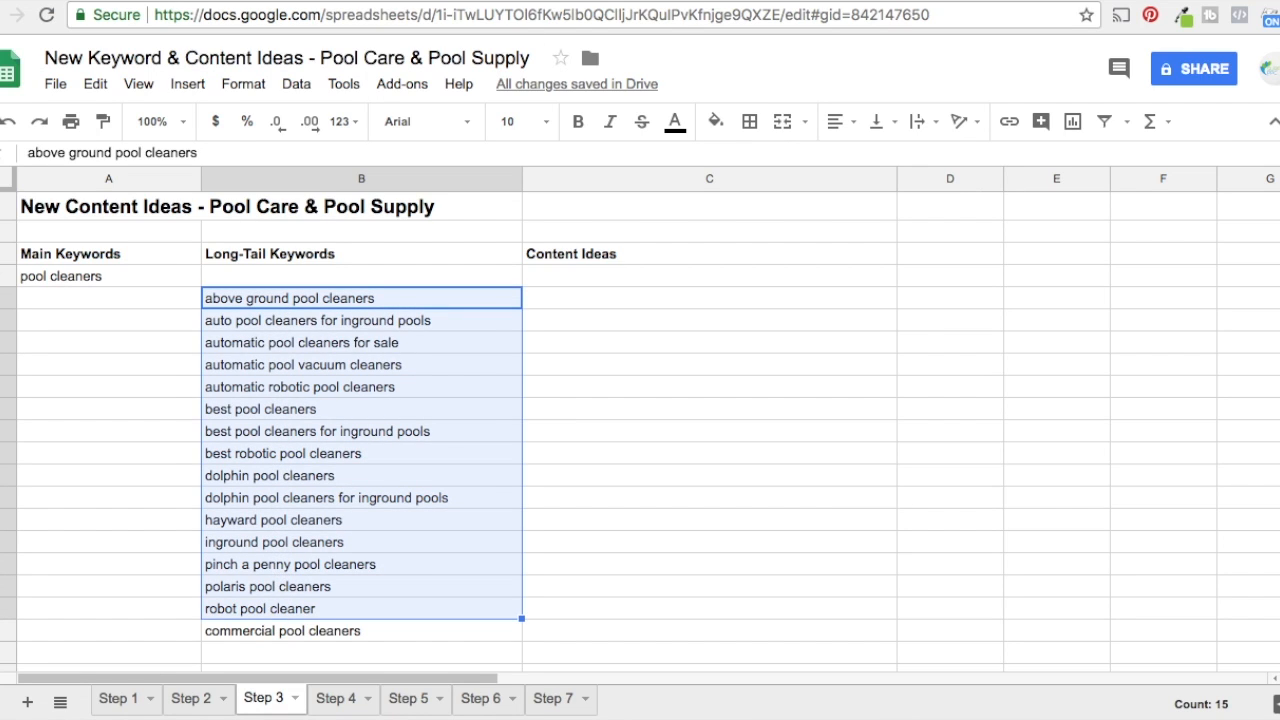
Review the pool cleaners search term, keyword text filter and resulting ideas in Google Ads Keyword Planner.
click(276, 2)
scroll(259, 222, up, 10)
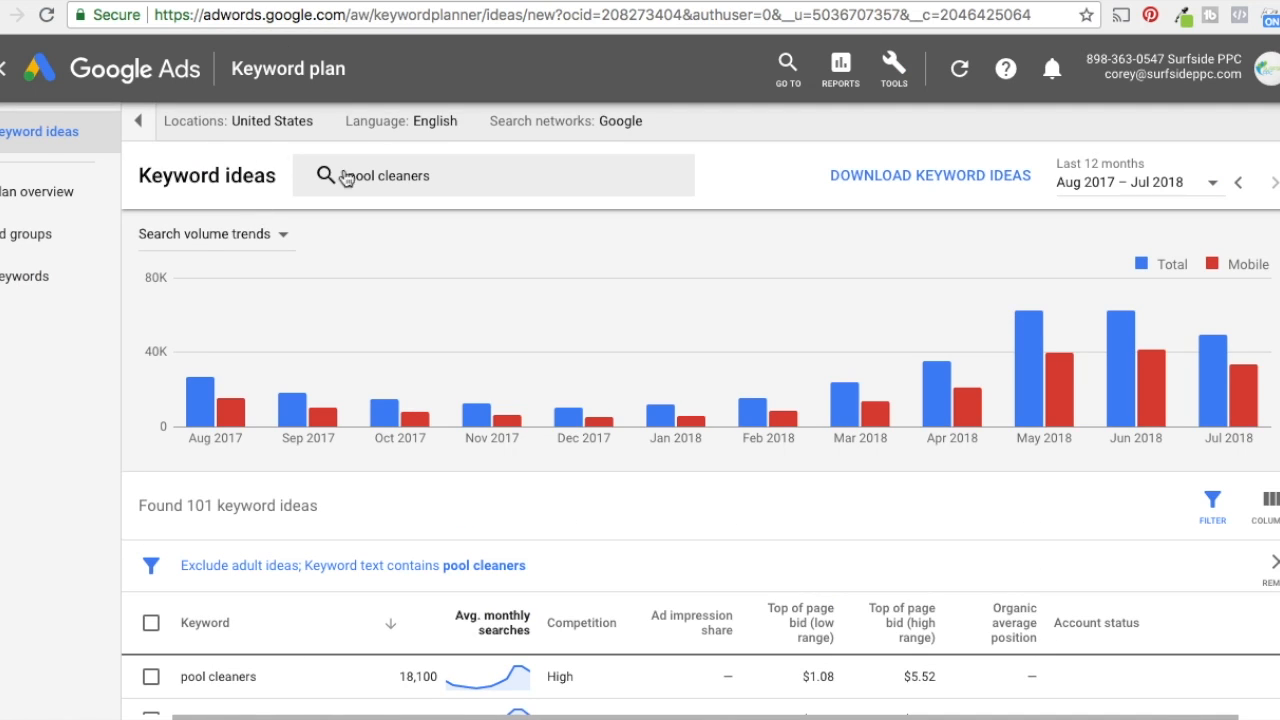
scroll(486, 298, down, 2)
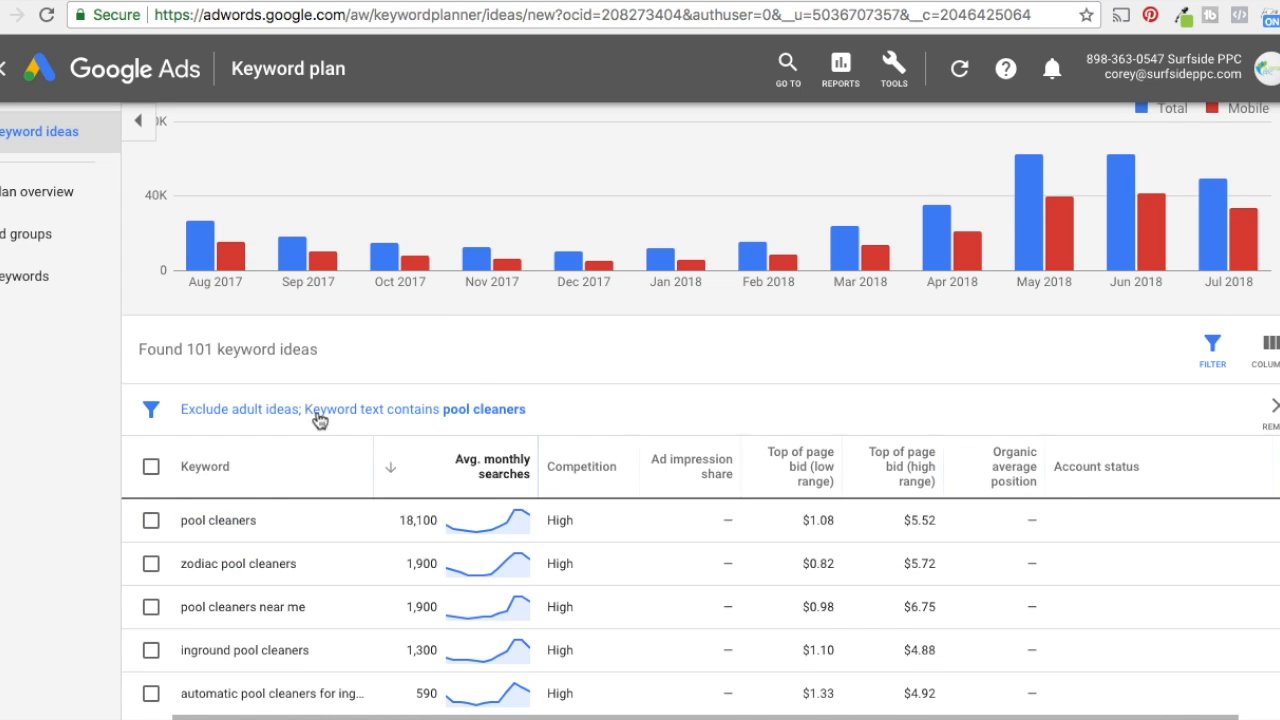
scroll(580, 380, down, 3)
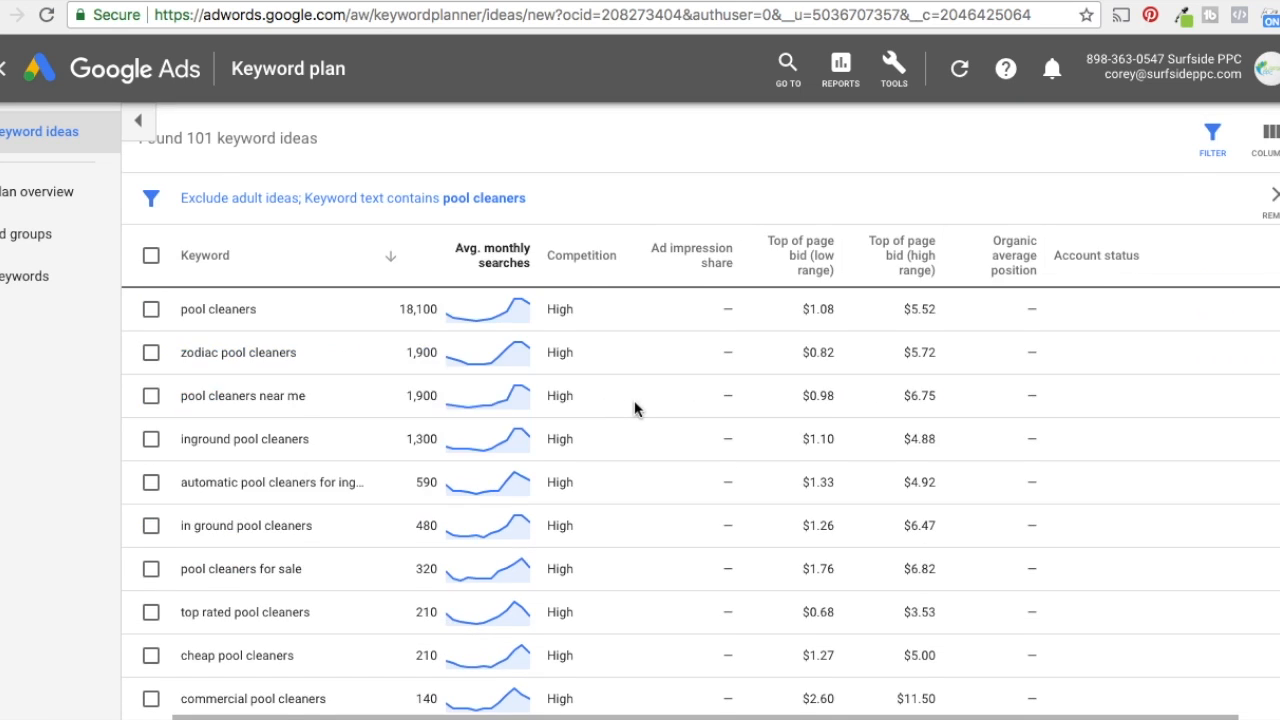
Look further down the keyword ideas containing "pool cleaners" for additional long-tail keywords.
scroll(649, 407, down, 3)
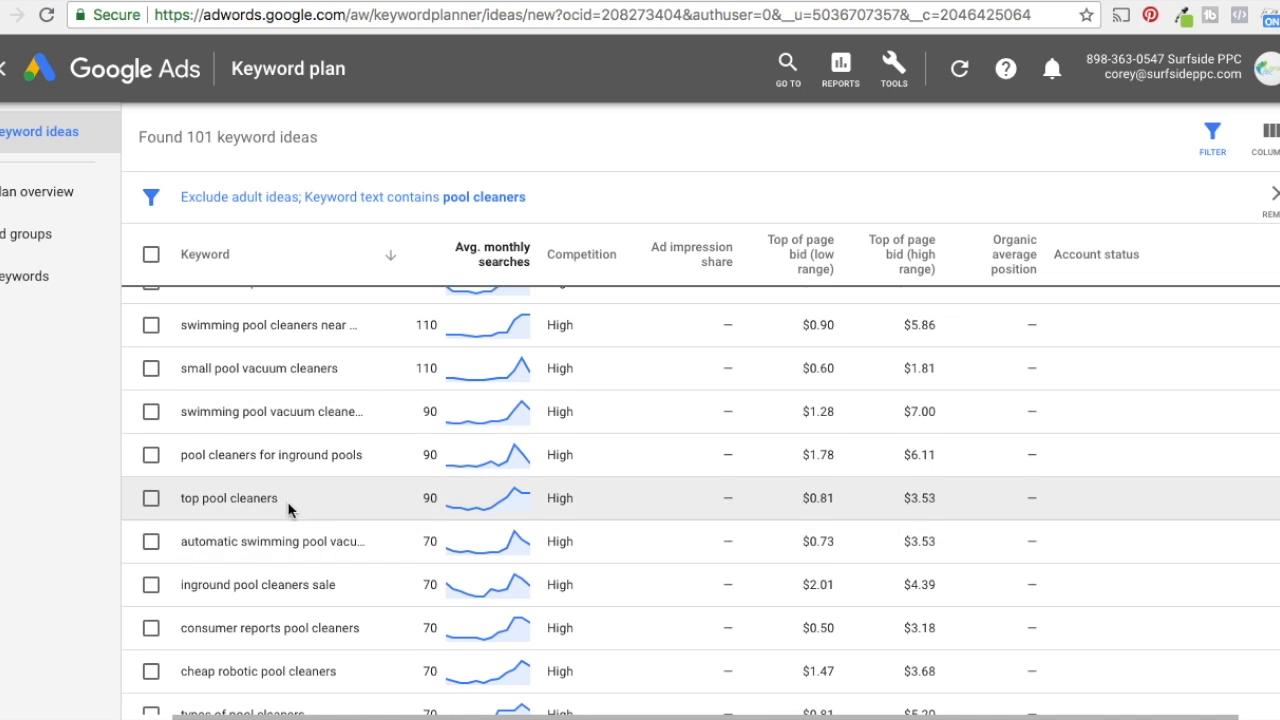
scroll(281, 466, down, 2)
scroll(270, 457, down, 2)
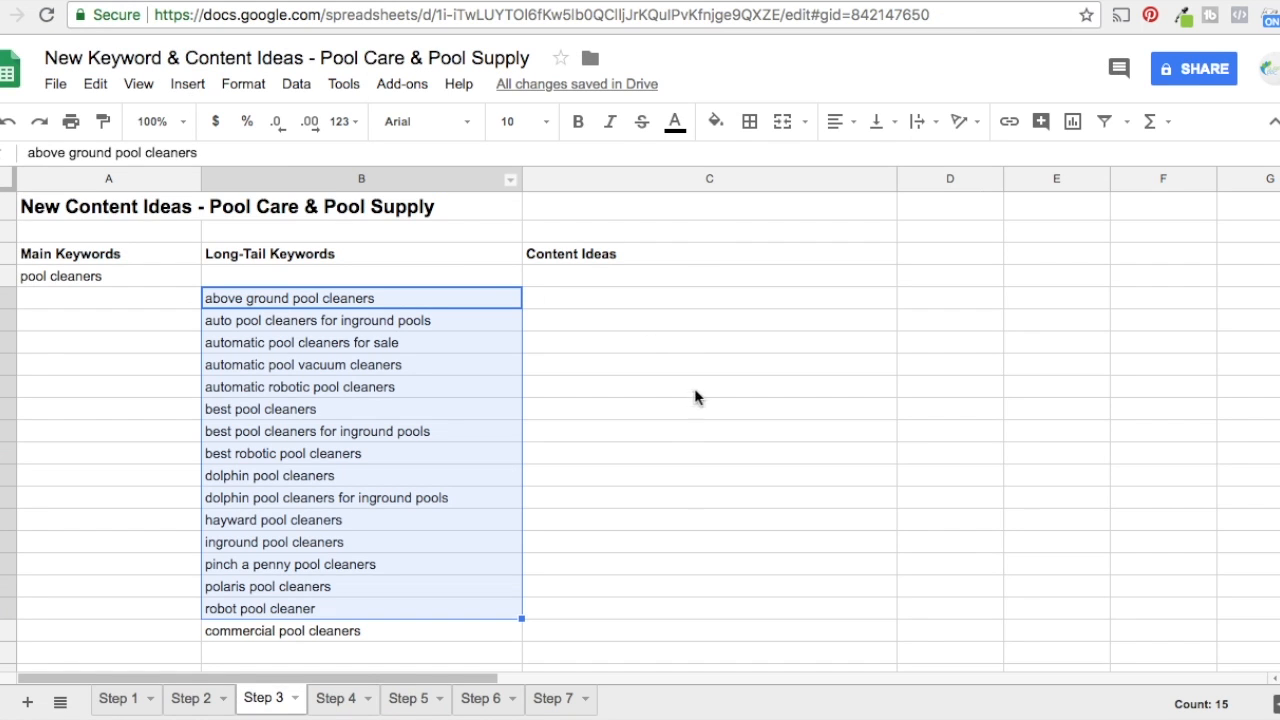
Return to the spreadsheet's Step 3 sheet and review its main keyword, long-tail keywords and Content Ideas column.
click(671, 455)
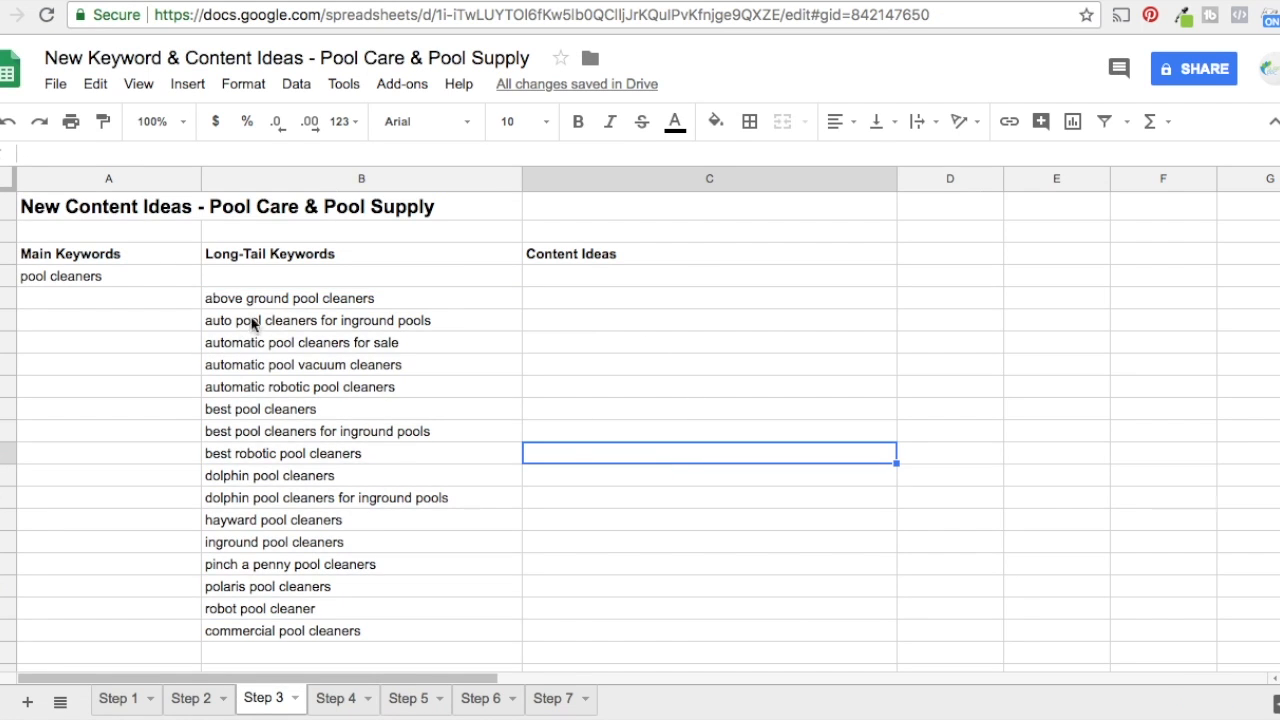
drag(271, 298, 267, 631)
click(585, 475)
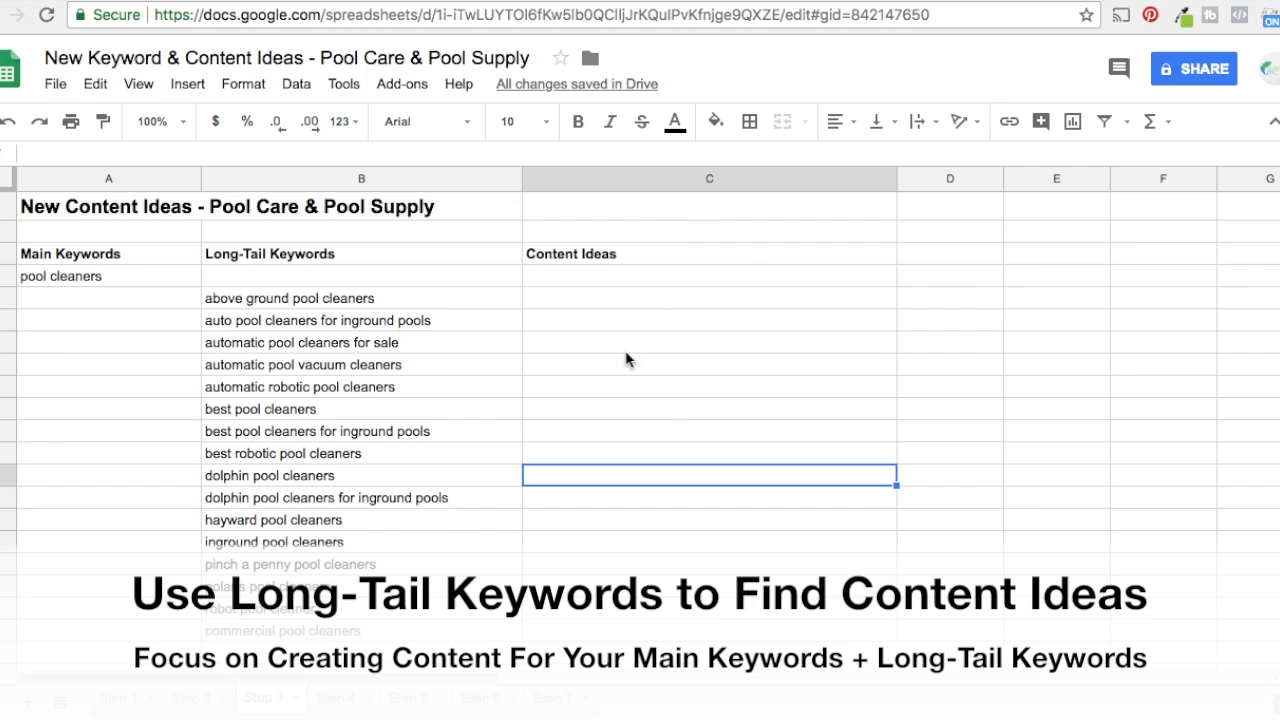
click(274, 298)
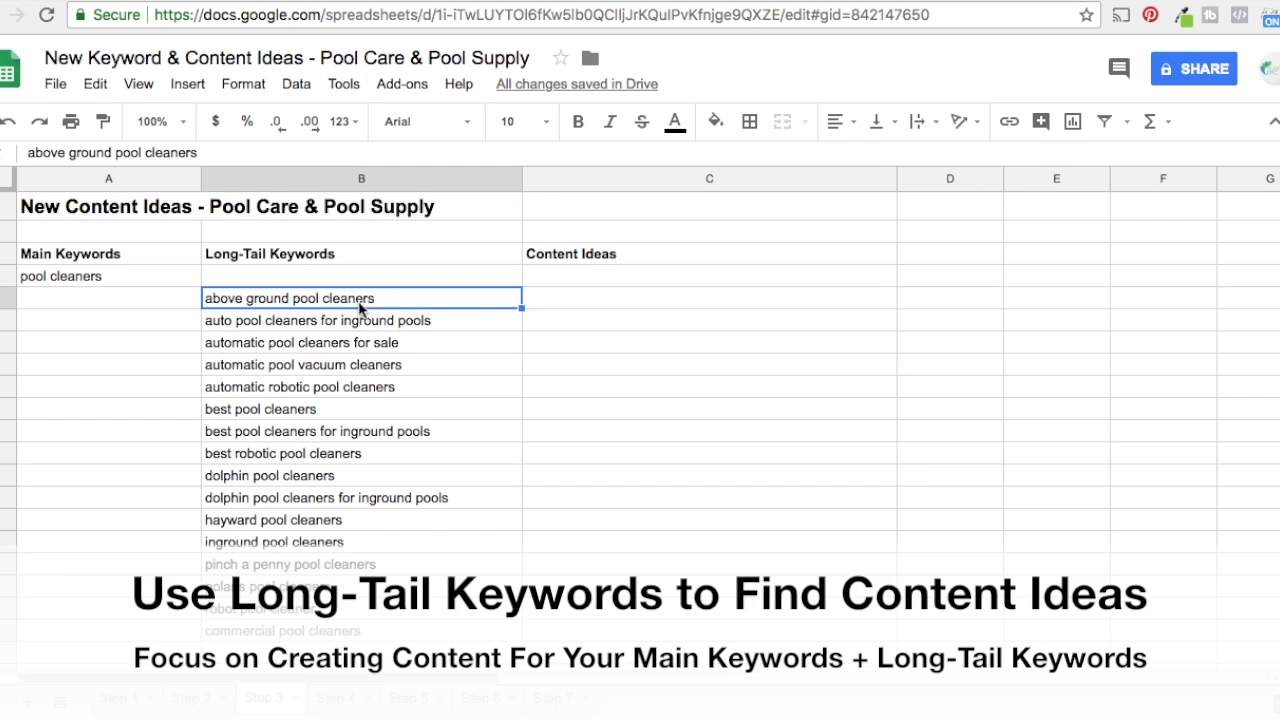
drag(562, 274, 576, 500)
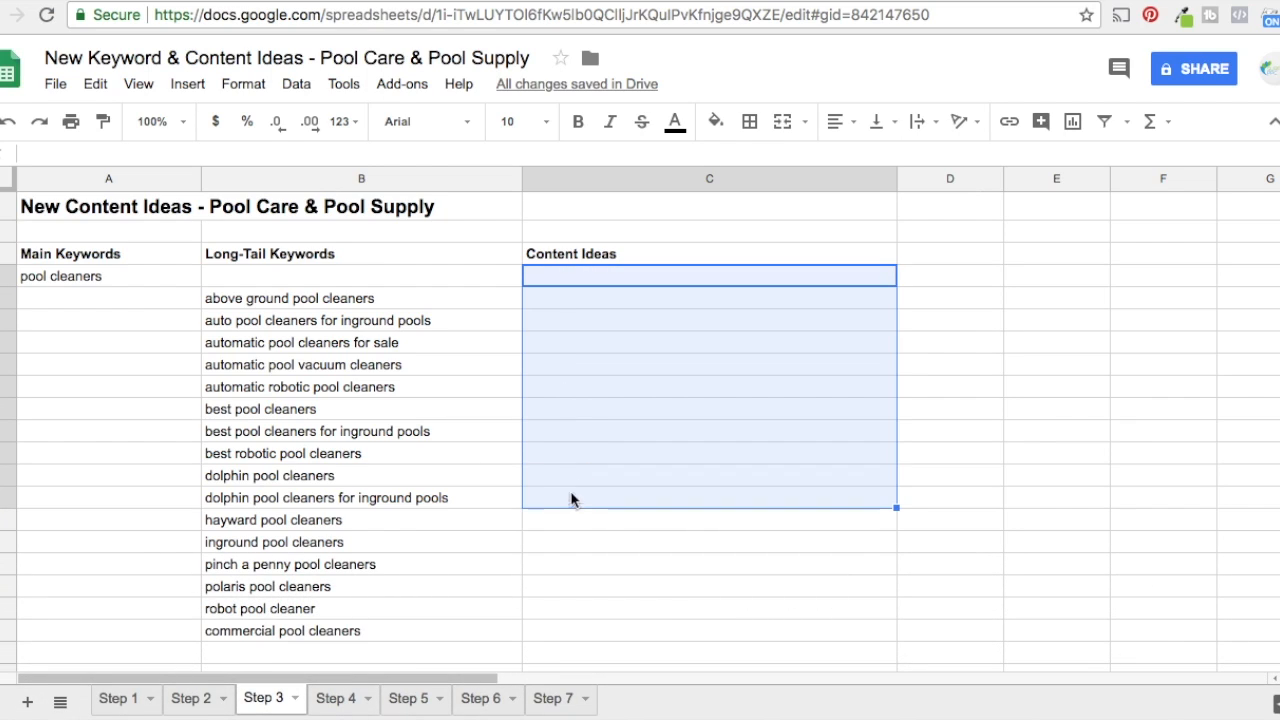
click(157, 278)
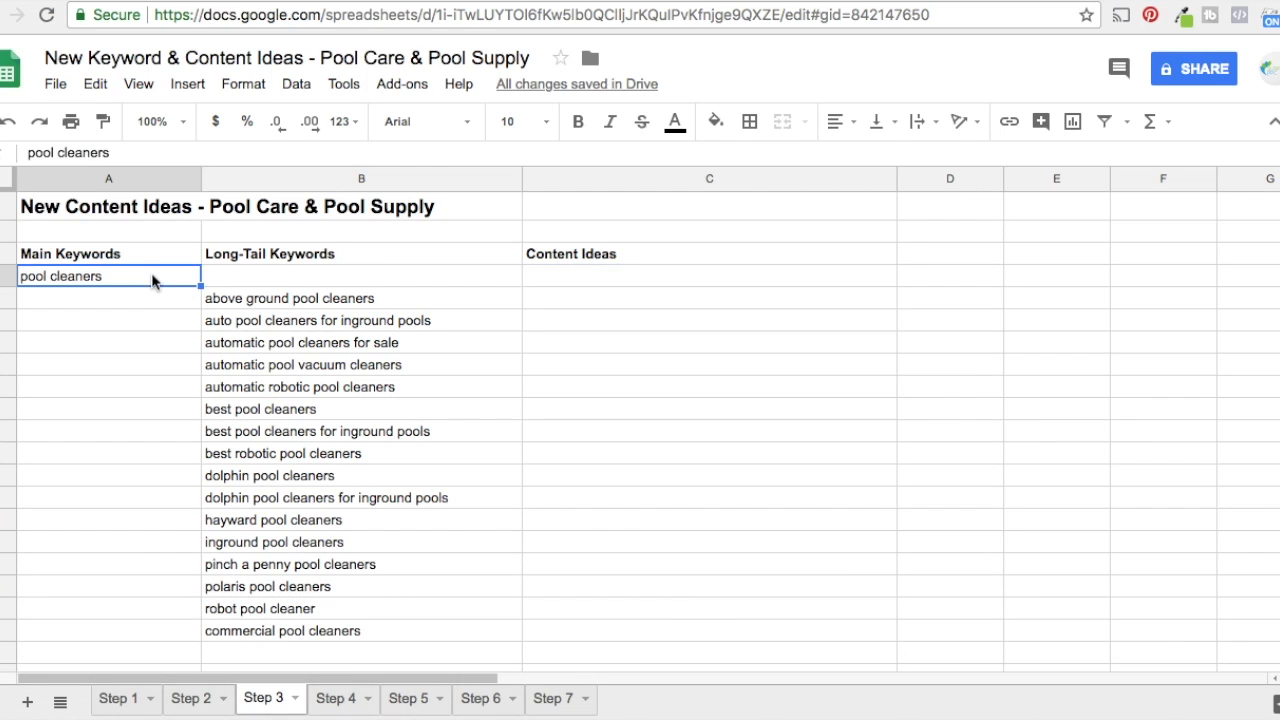
Open the Step 4 sheet and compare its above ground, inground, automatic, robotic and brand long-tail keywords with the content ideas.
click(337, 700)
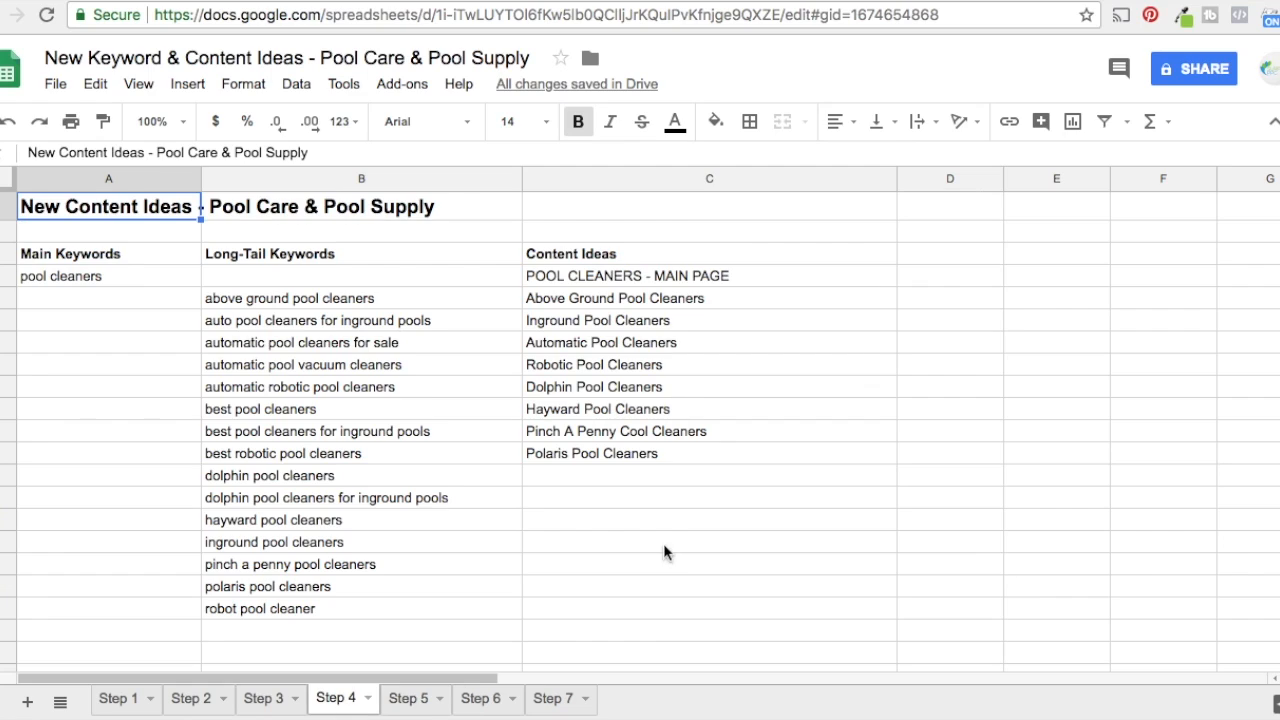
click(663, 542)
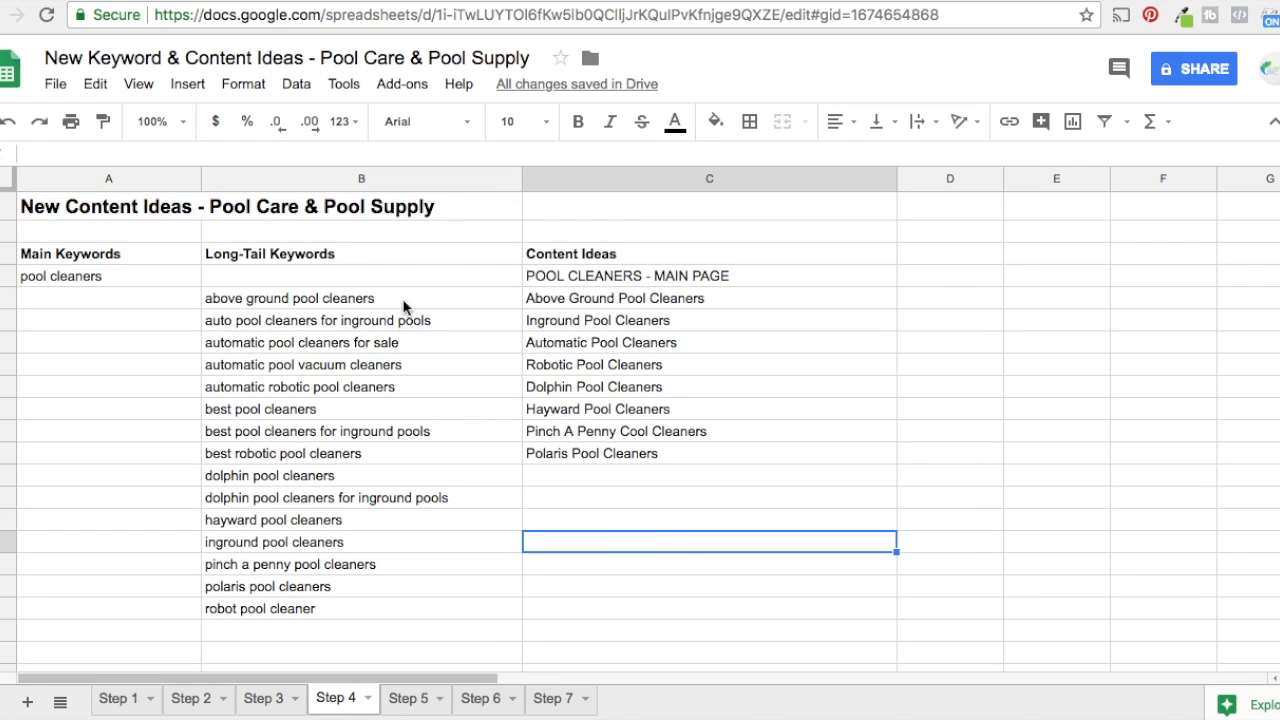
click(256, 303)
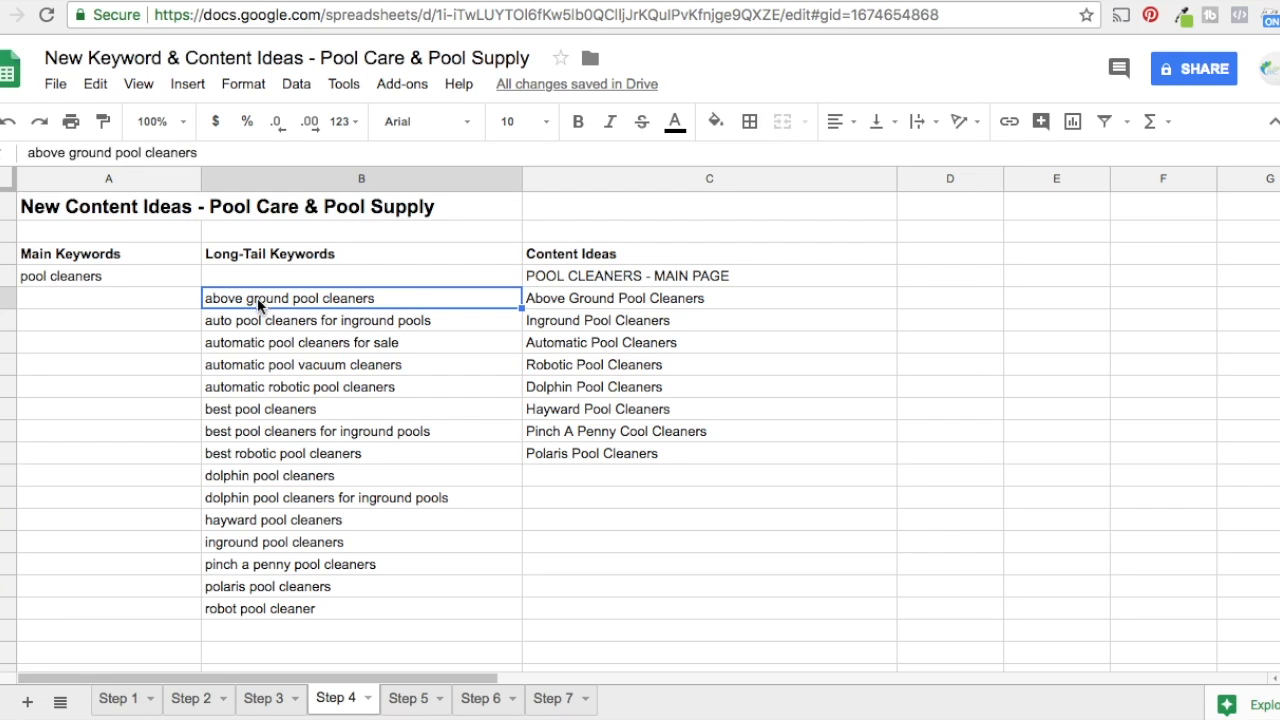
click(250, 548)
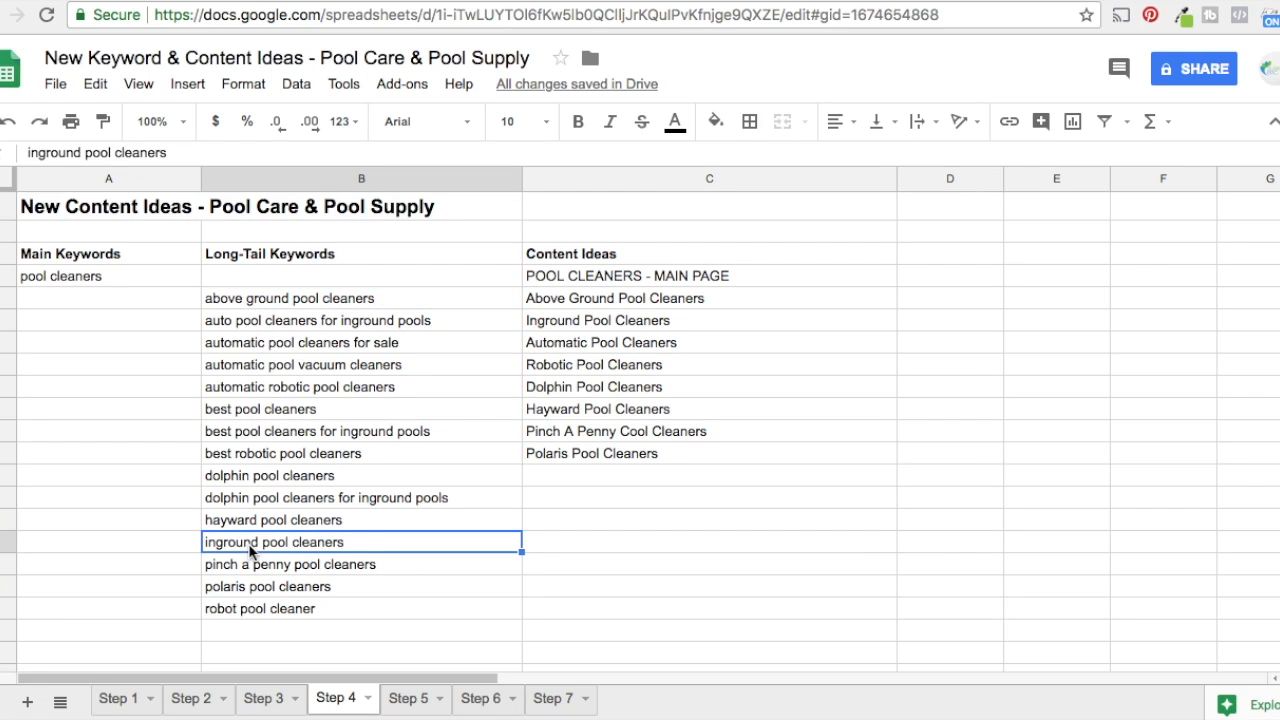
click(252, 388)
click(245, 366)
click(243, 346)
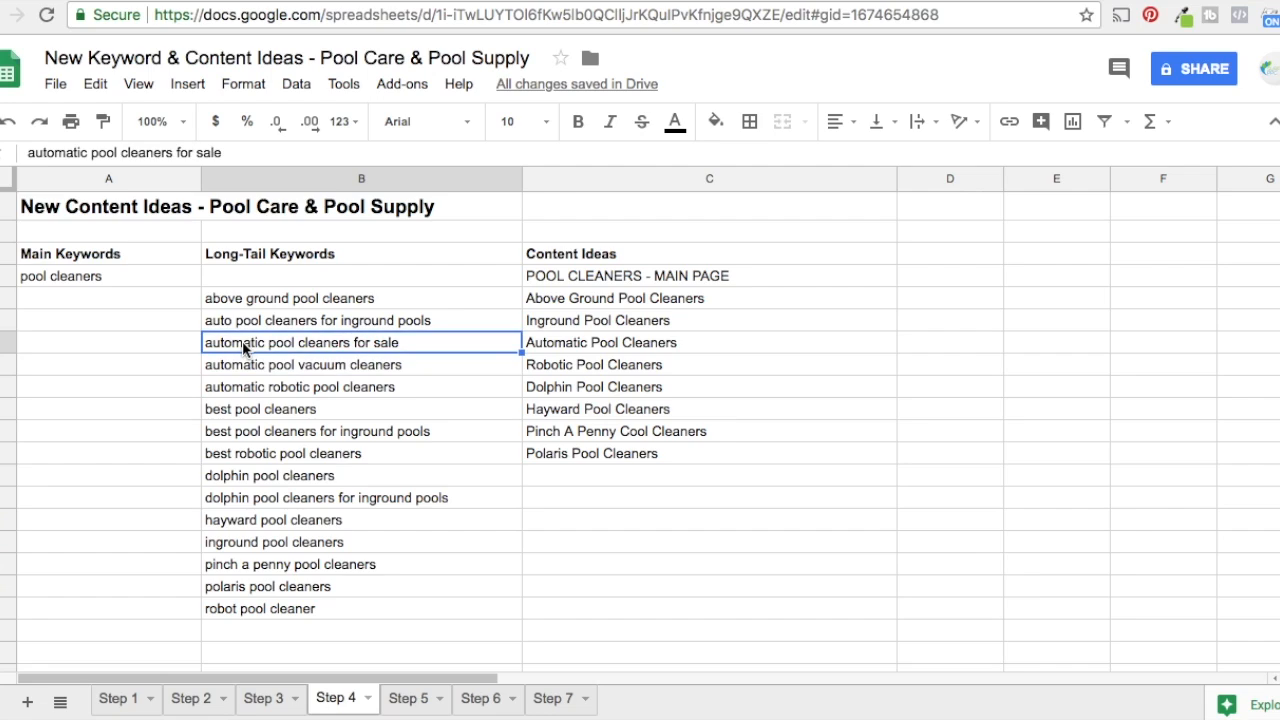
click(272, 388)
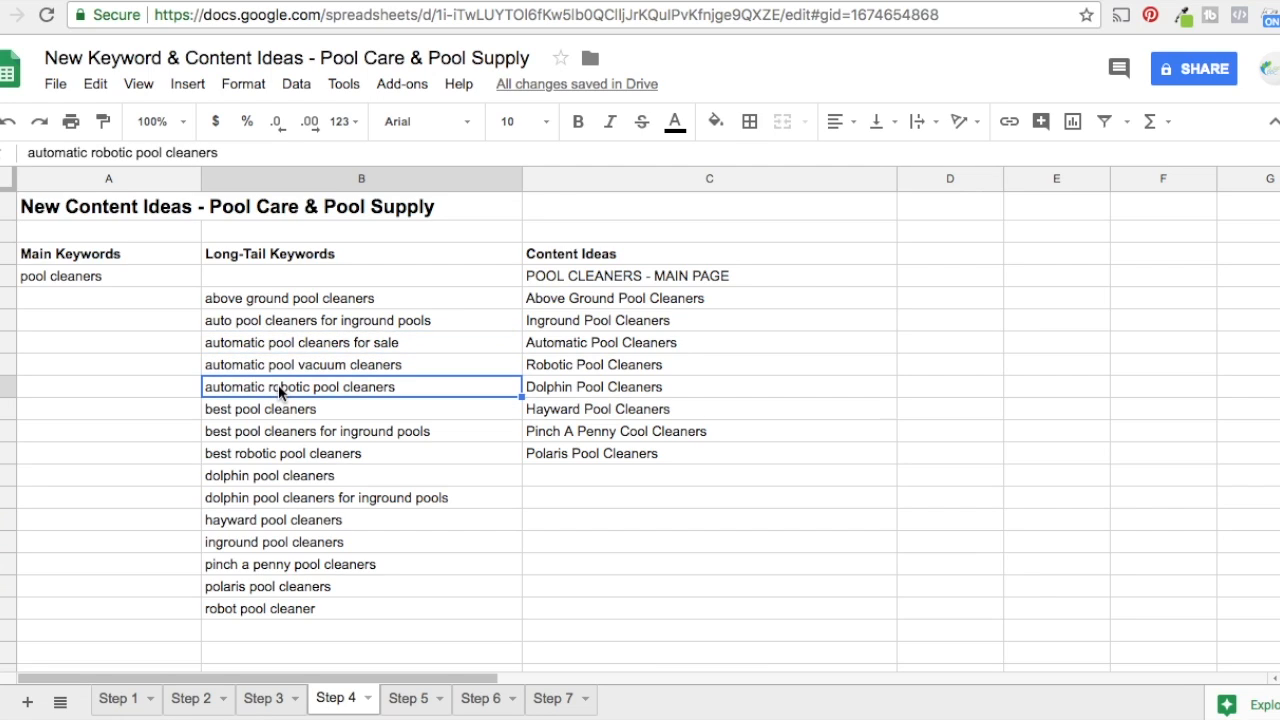
click(243, 610)
drag(308, 478, 308, 497)
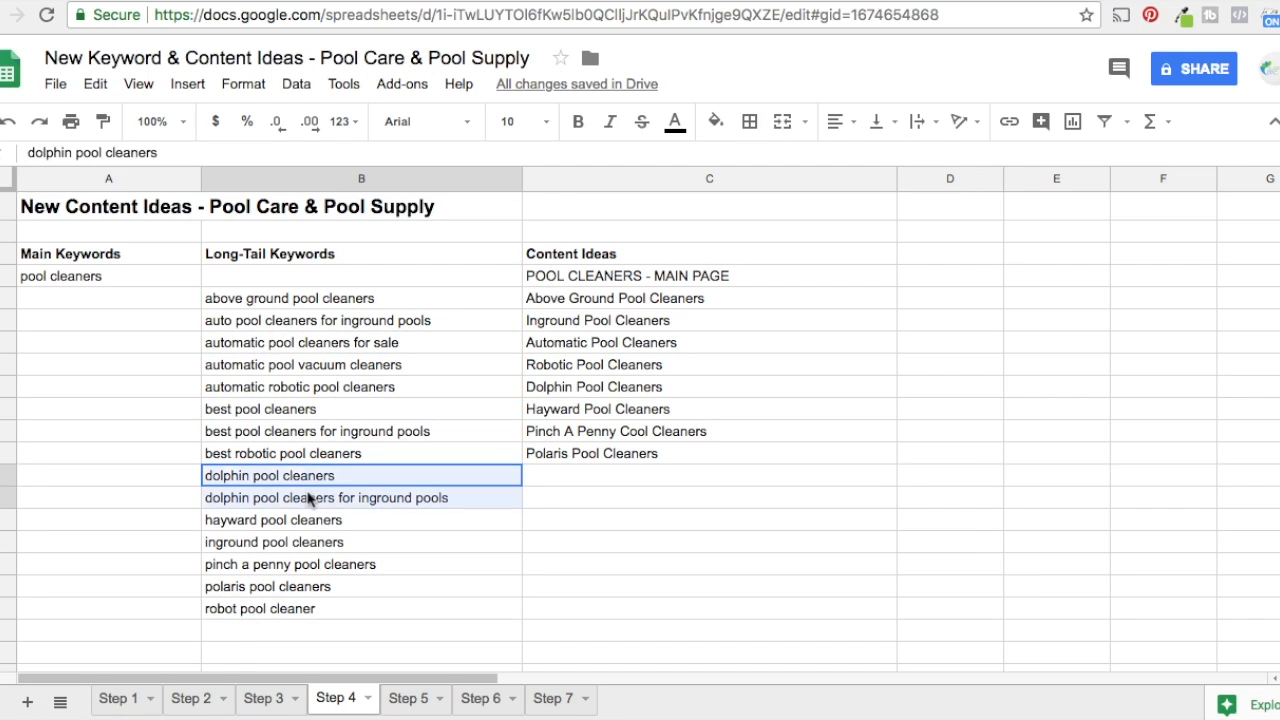
click(307, 521)
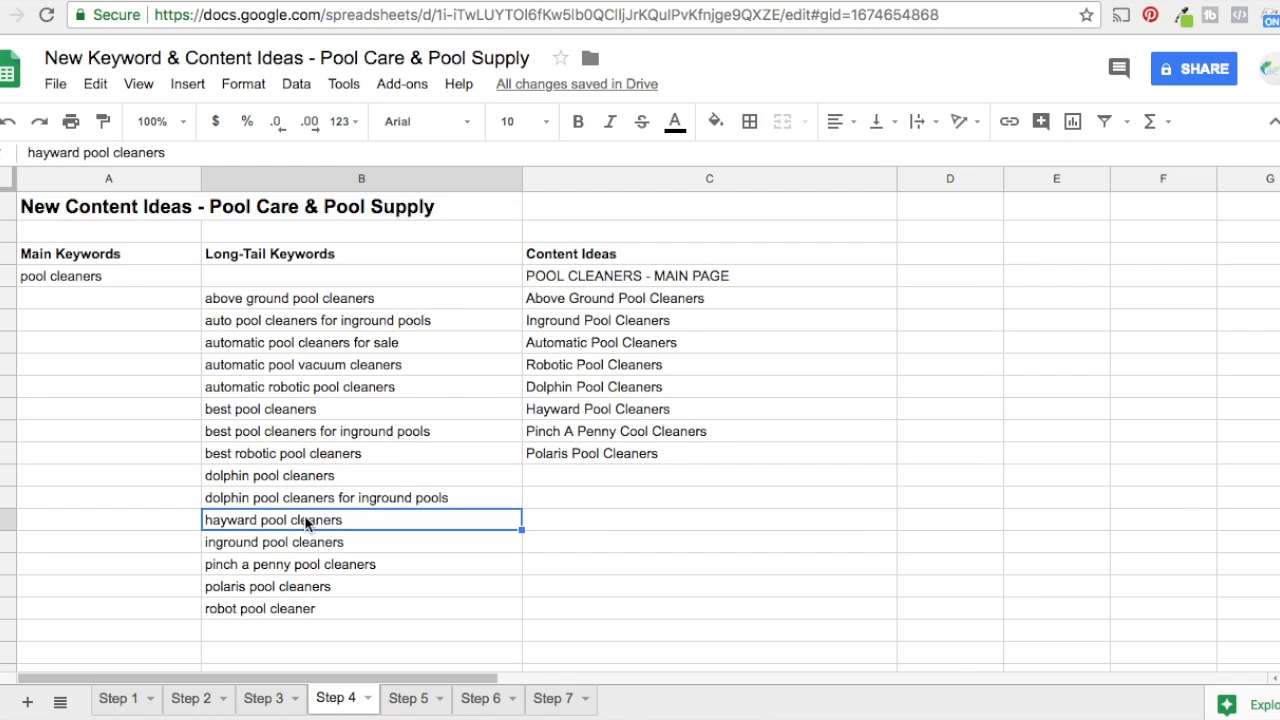
click(268, 566)
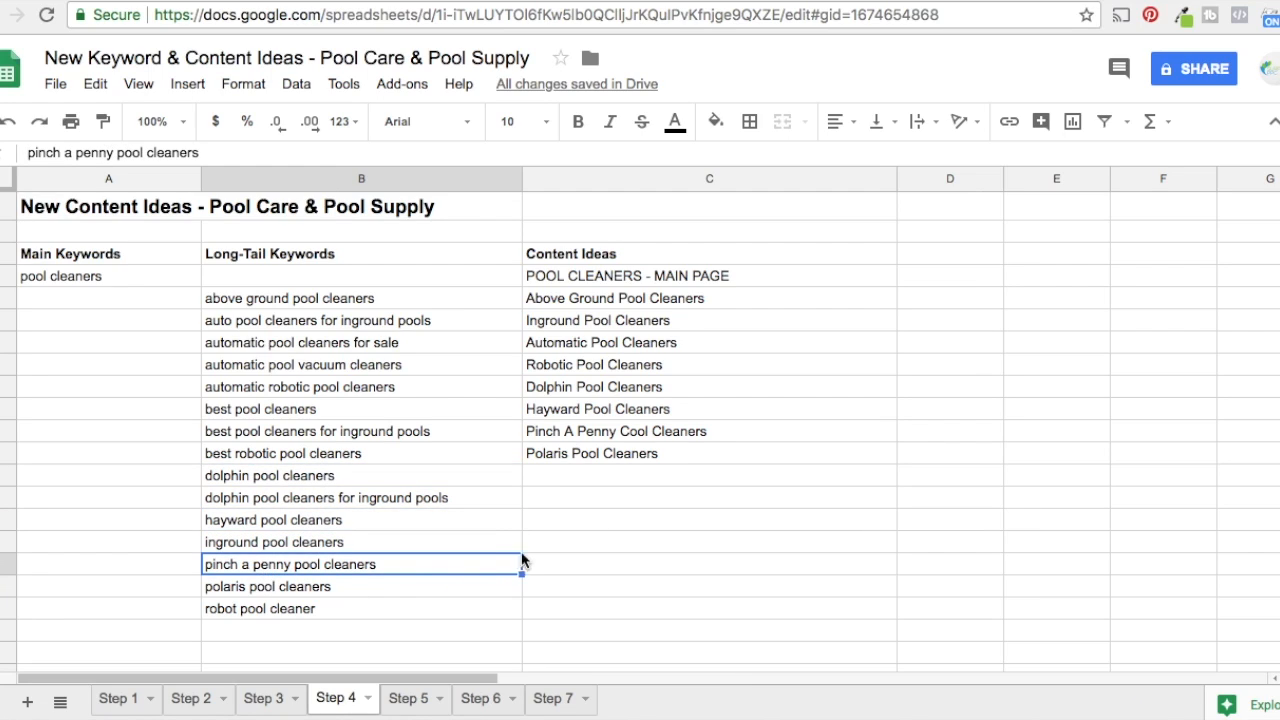
click(276, 593)
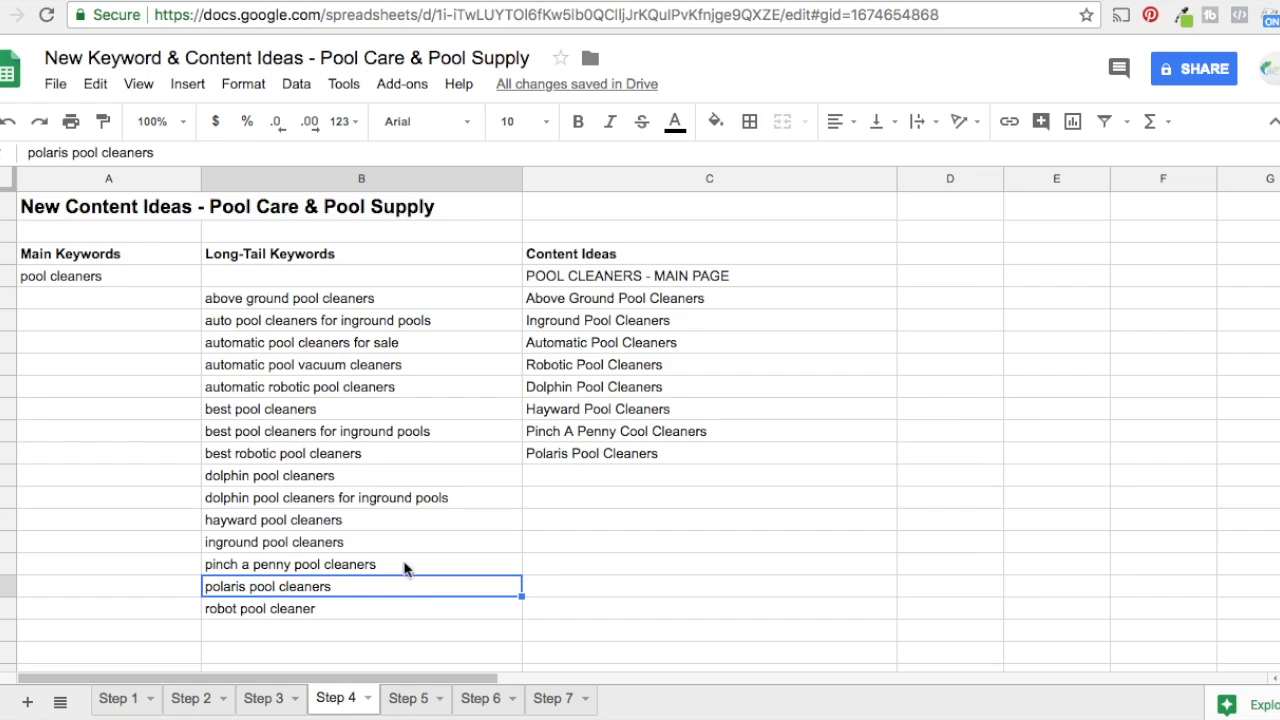
Add "commercial pool cleaners" below "robot pool cleaner" in the Long-Tail Keywords column of the Step 4 sheet.
click(292, 631)
text(commercial pool cleaners)
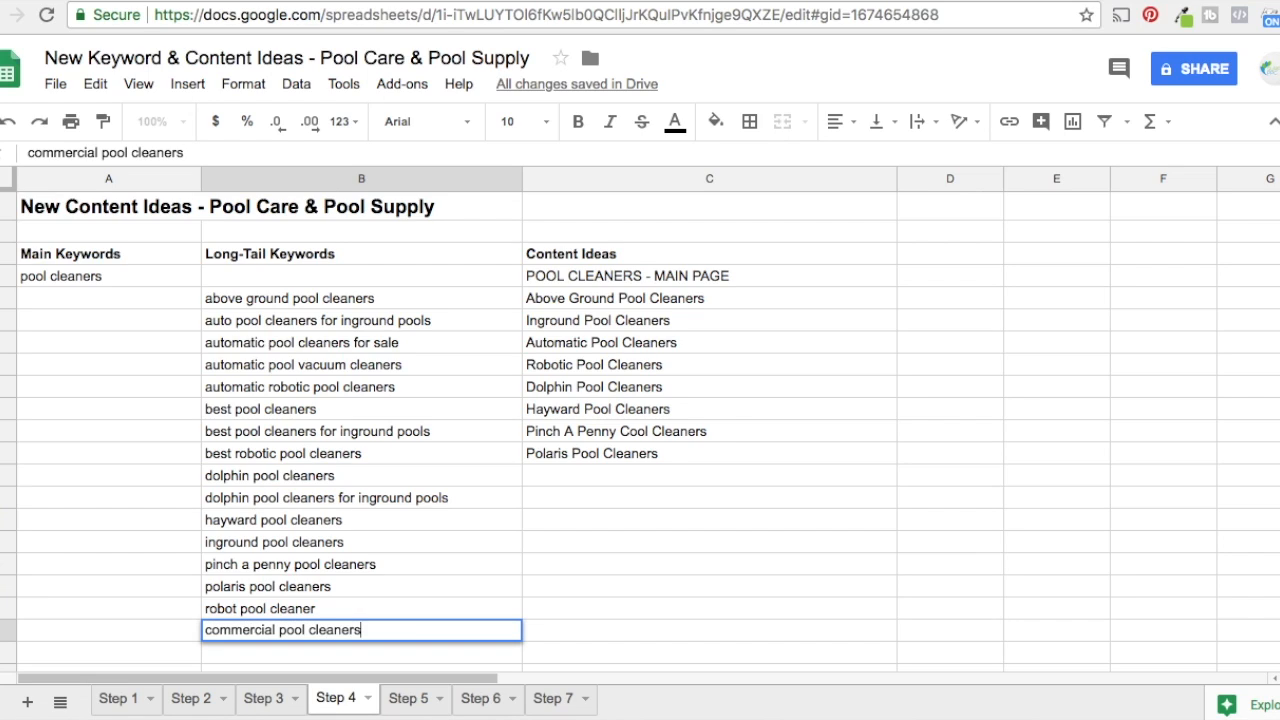
key(Return)
Add "Commercial Pool Cleaners" below "Polaris Pool Cleaners" in the Content Ideas column.
click(575, 477)
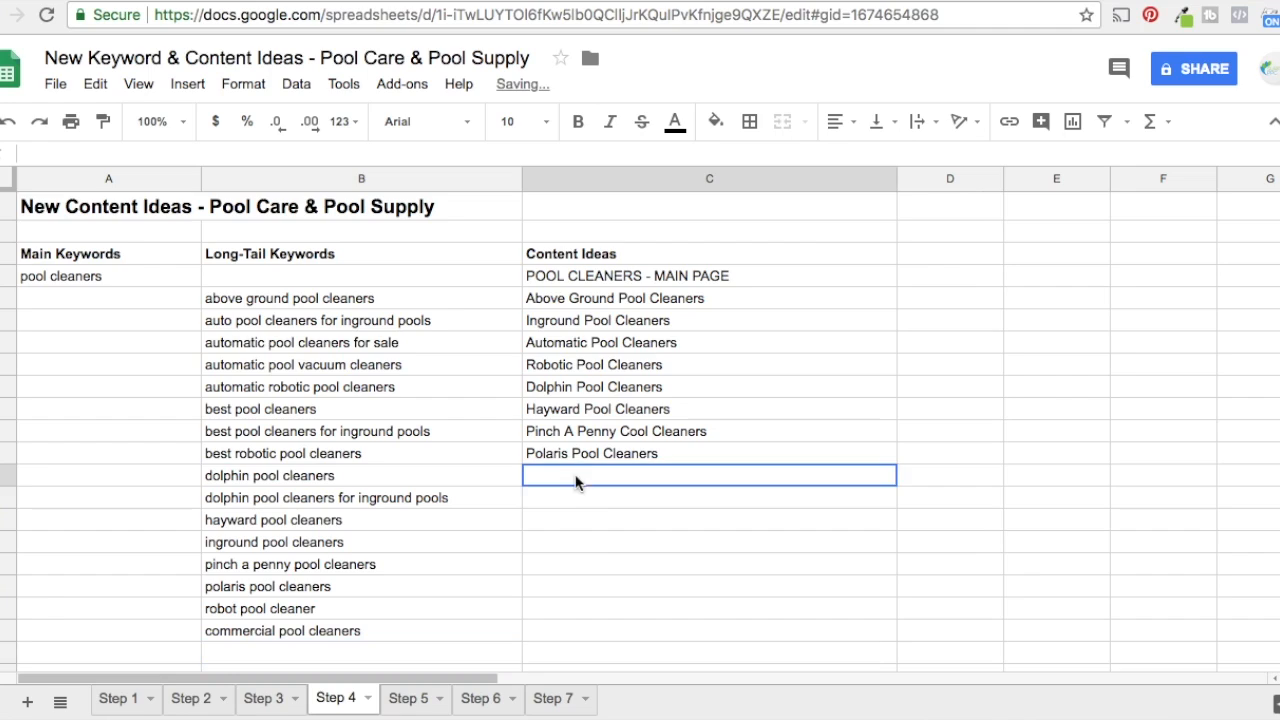
text(Commercial )
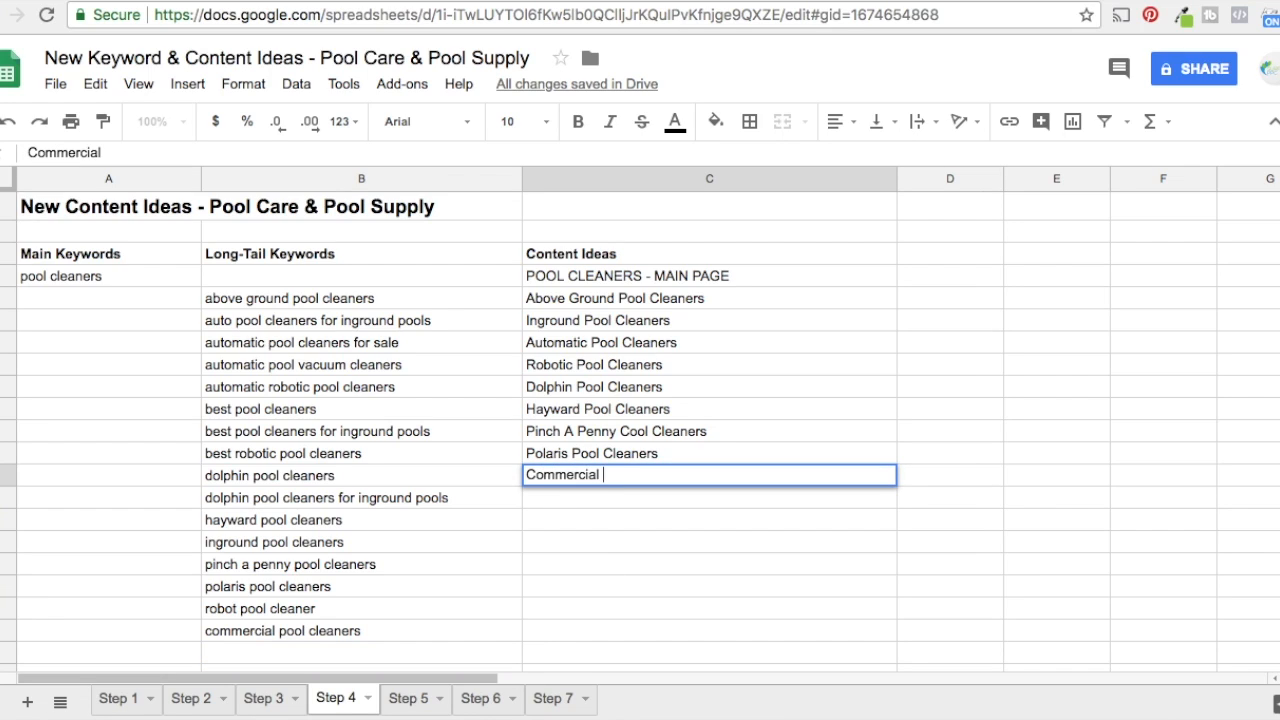
text(Pool Cleaners)
key(Return)
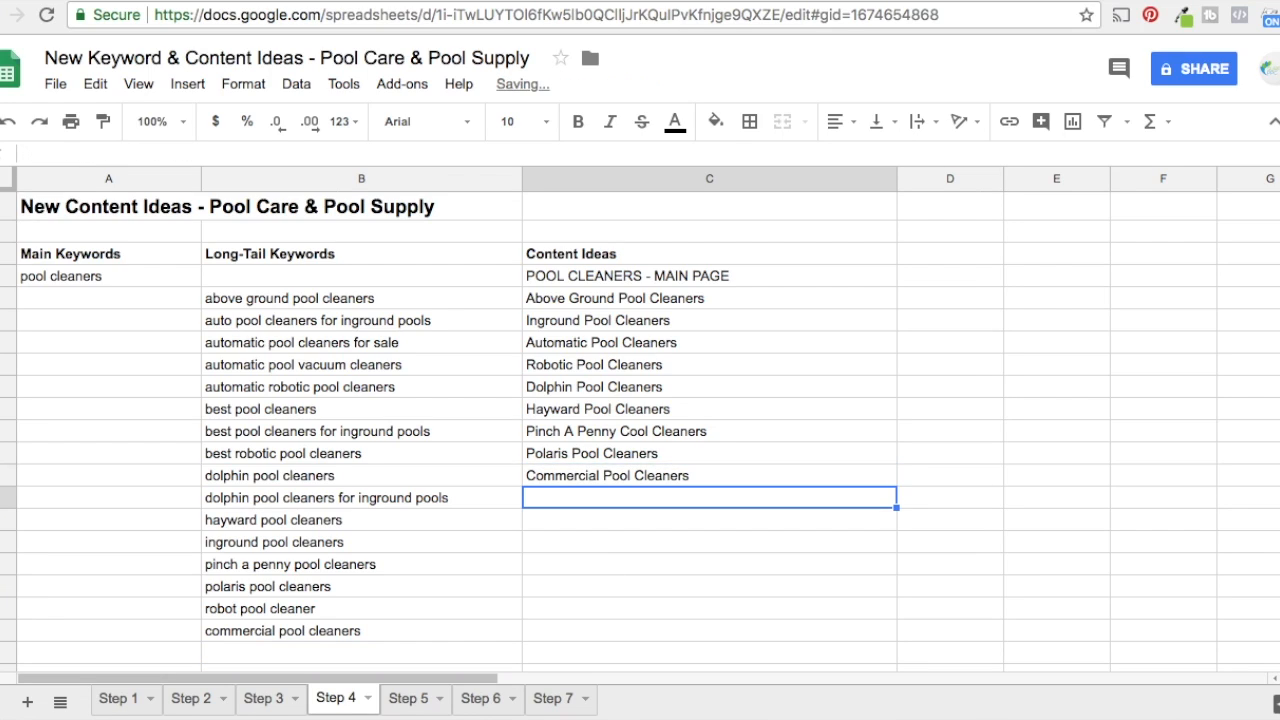
Go through the content ideas one by one, from "Above Ground Pool Cleaners" to "Commercial Pool Cleaners".
click(686, 300)
click(686, 322)
click(681, 344)
click(677, 366)
click(676, 388)
click(676, 407)
click(675, 431)
click(675, 452)
click(675, 475)
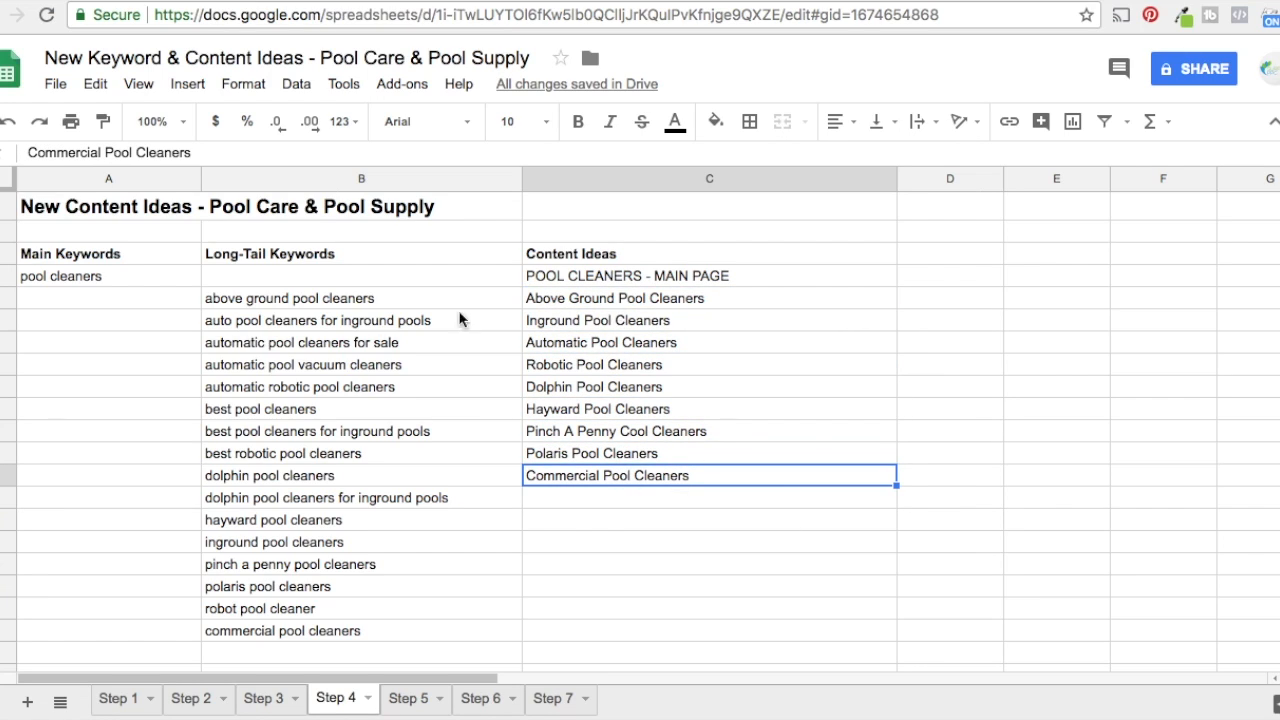
Compare the main keyword "pool cleaners" with the "POOL CLEANERS - MAIN PAGE" idea and the subtopic ideas beneath it.
click(85, 284)
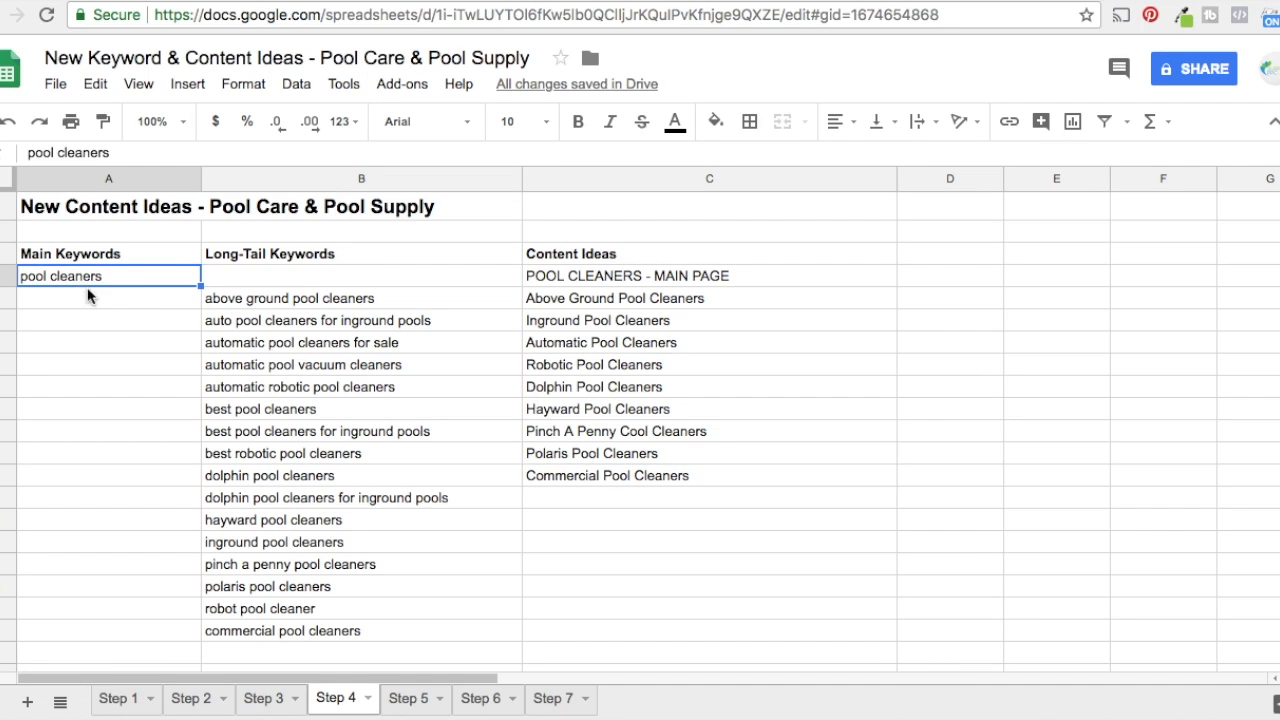
click(762, 284)
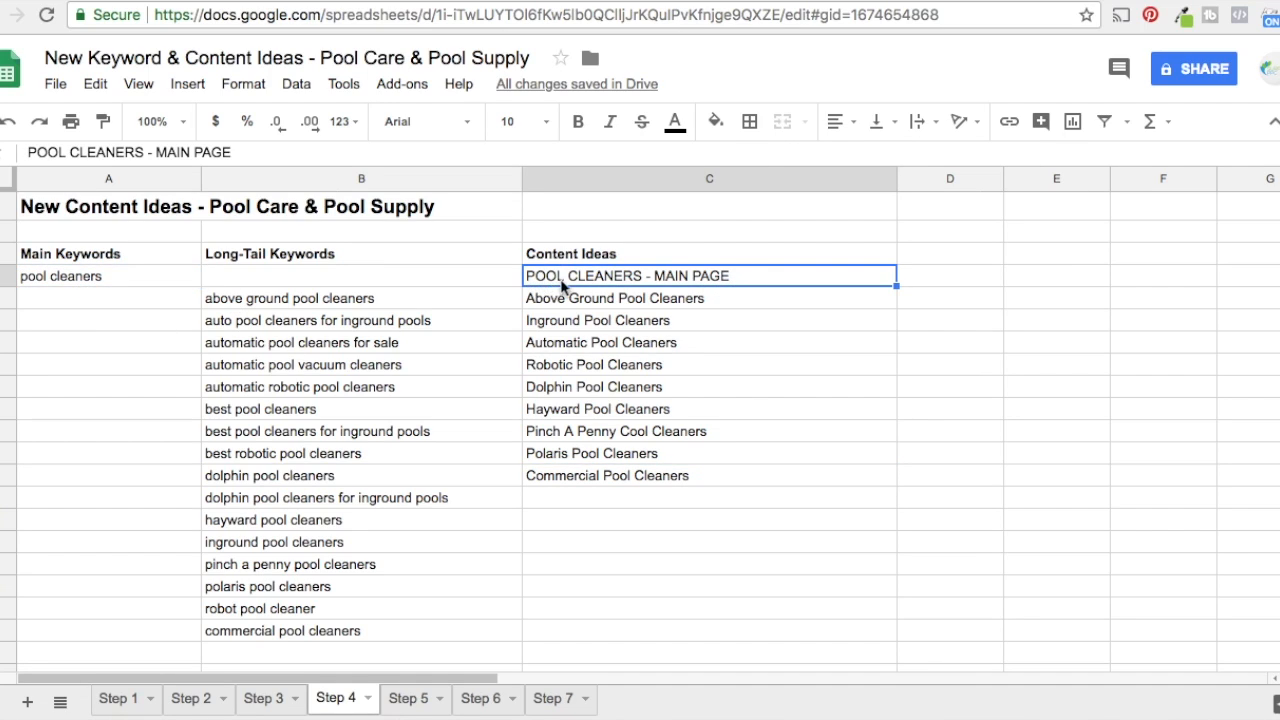
click(918, 410)
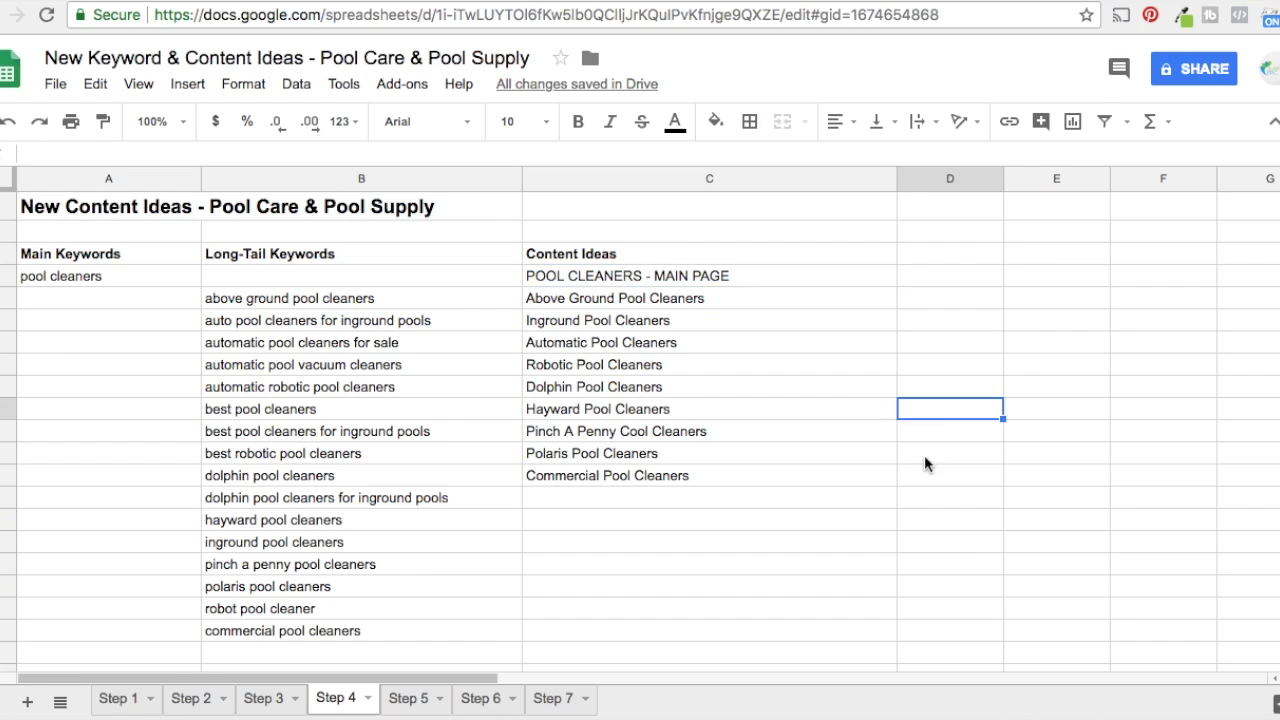
click(106, 280)
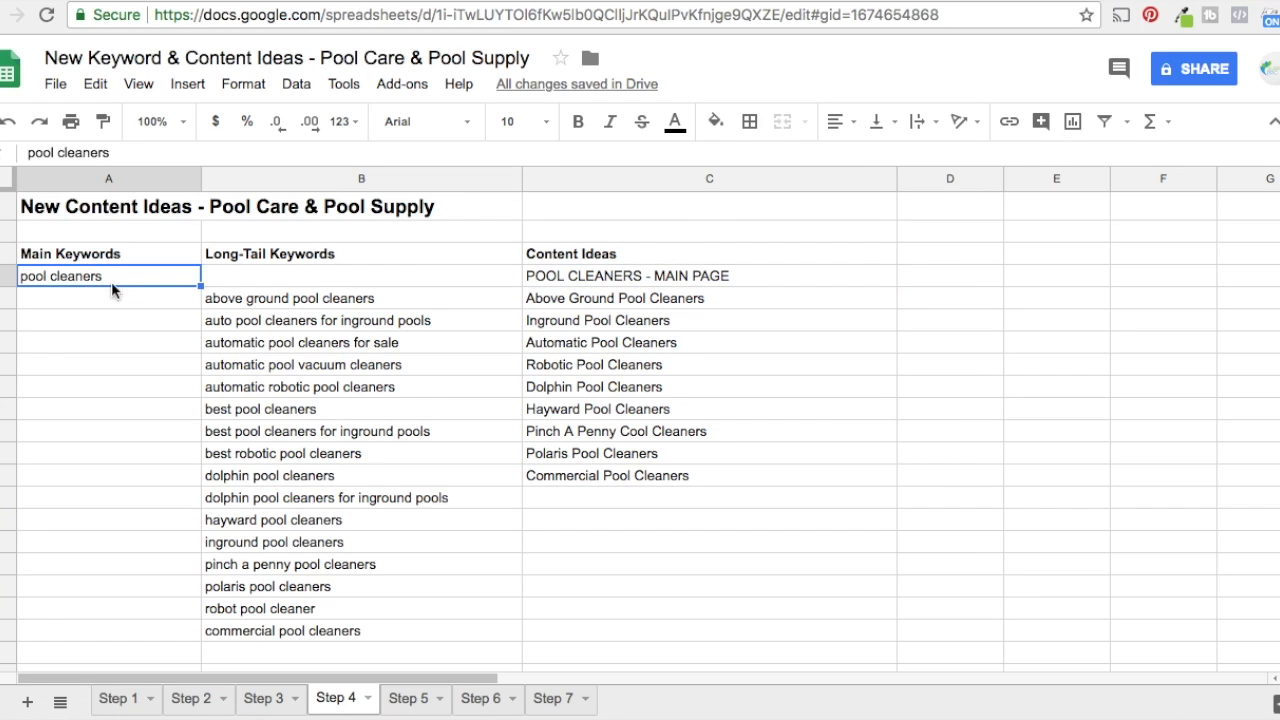
click(615, 278)
click(663, 298)
click(663, 321)
click(657, 348)
click(659, 365)
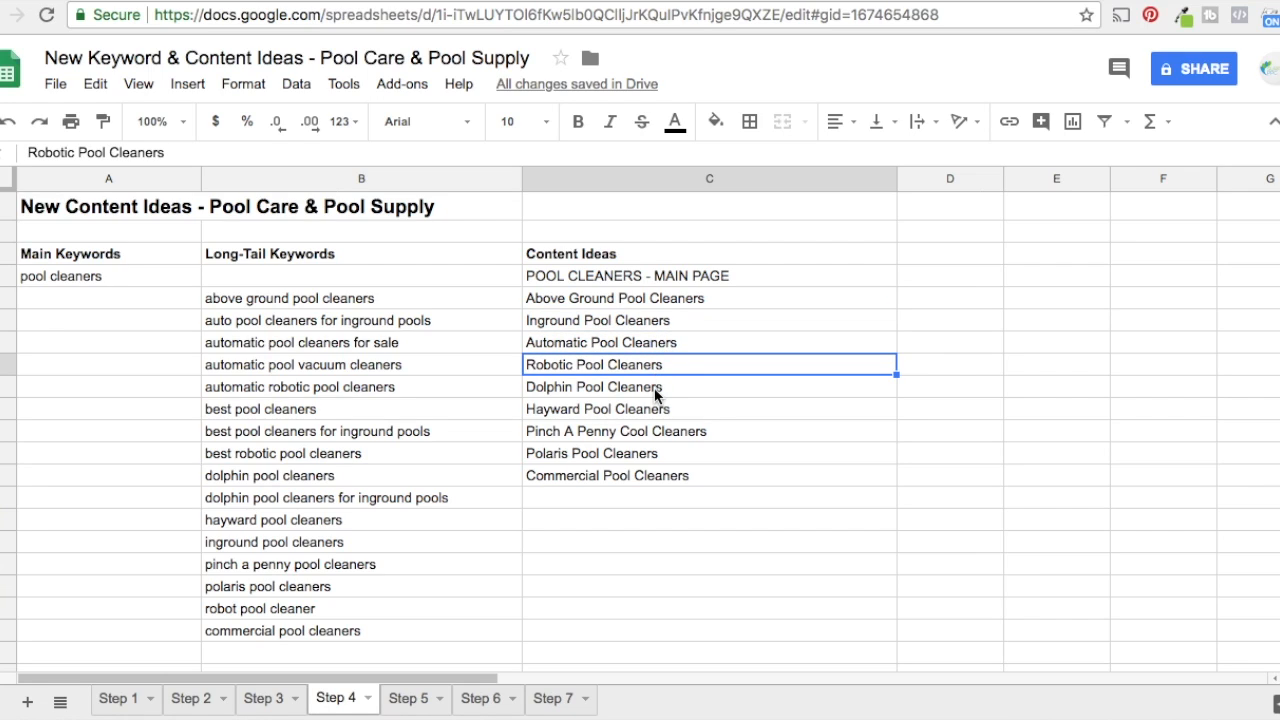
click(657, 390)
click(576, 281)
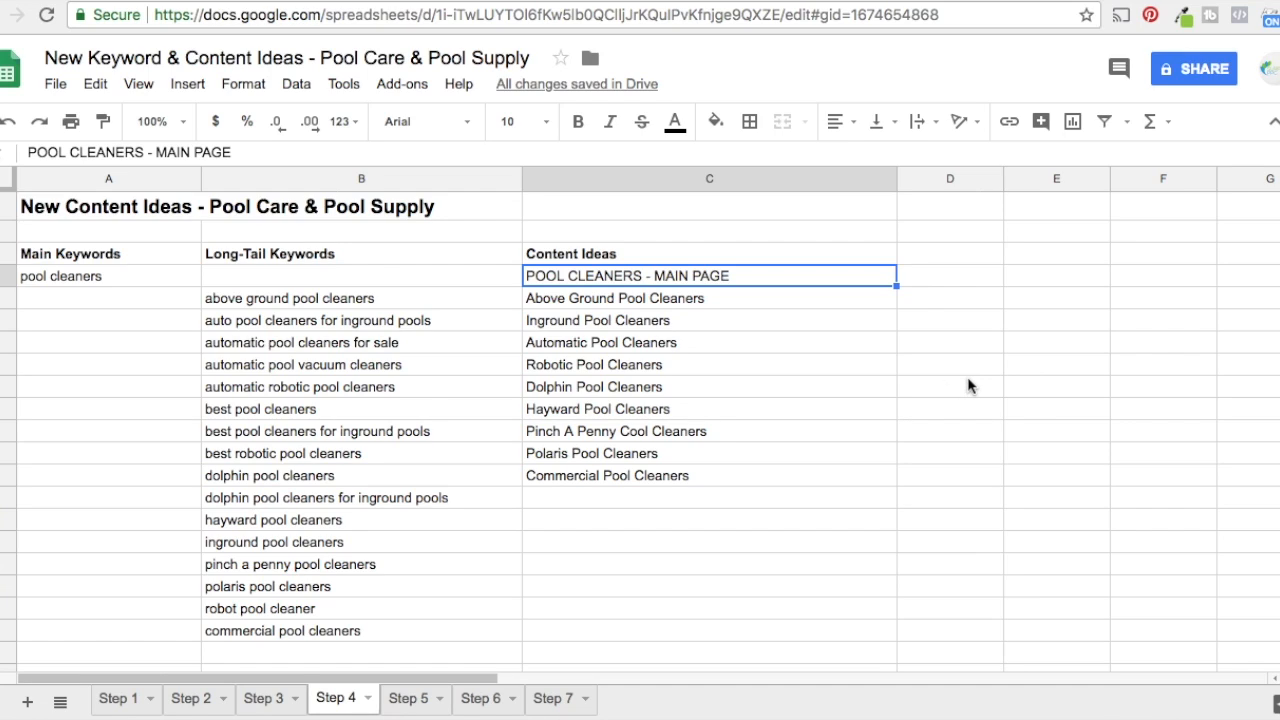
Review the complete Content Ideas list alongside the main keyword and its long-tail keywords.
drag(746, 277, 728, 480)
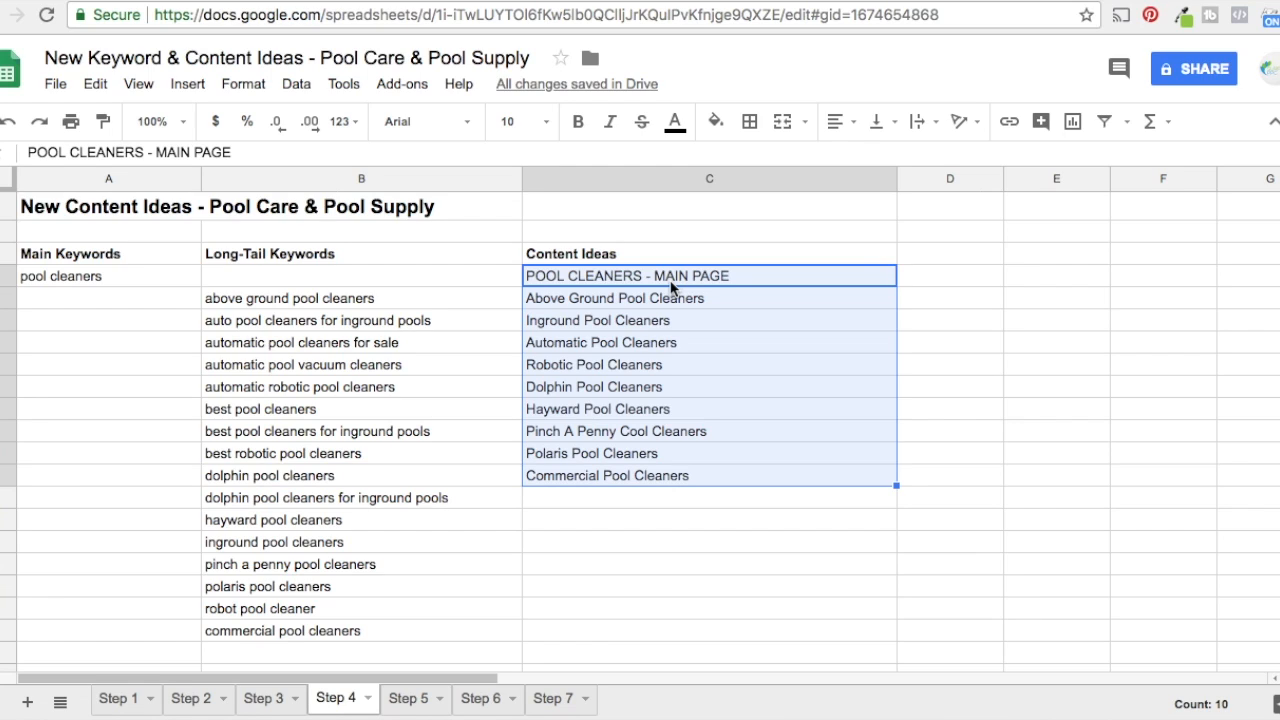
click(1186, 433)
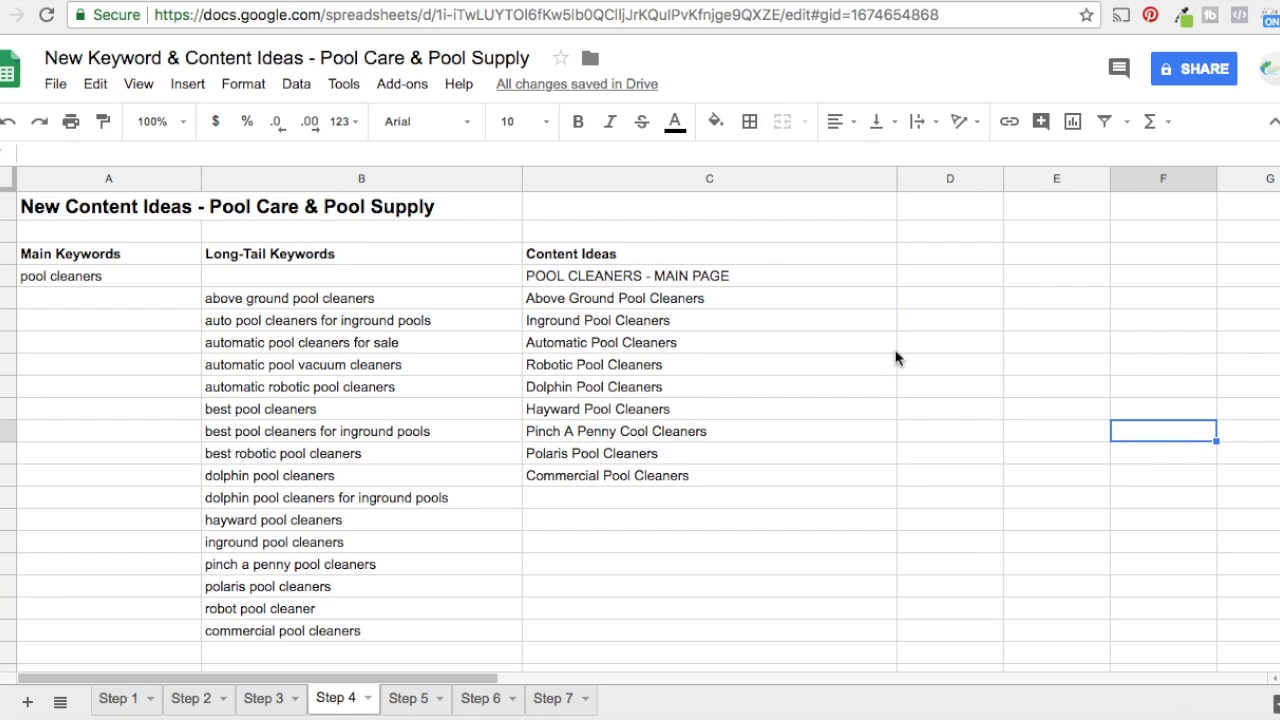
click(118, 279)
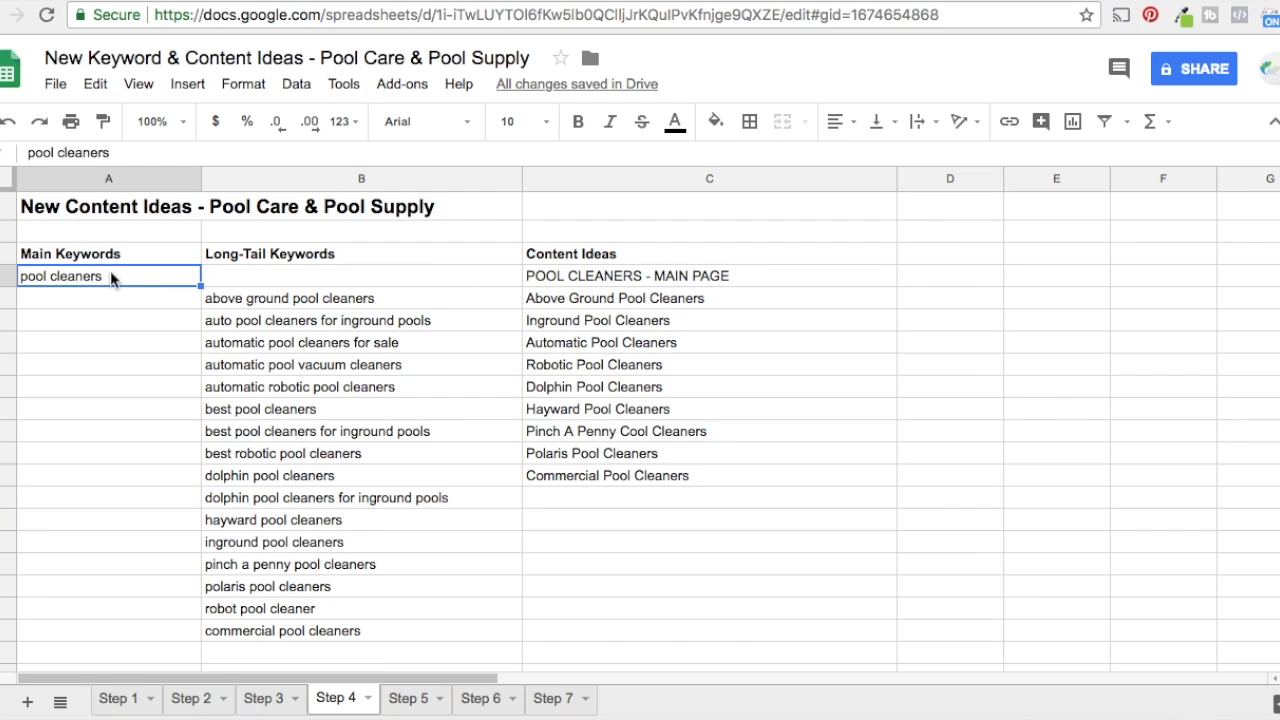
drag(332, 301, 406, 584)
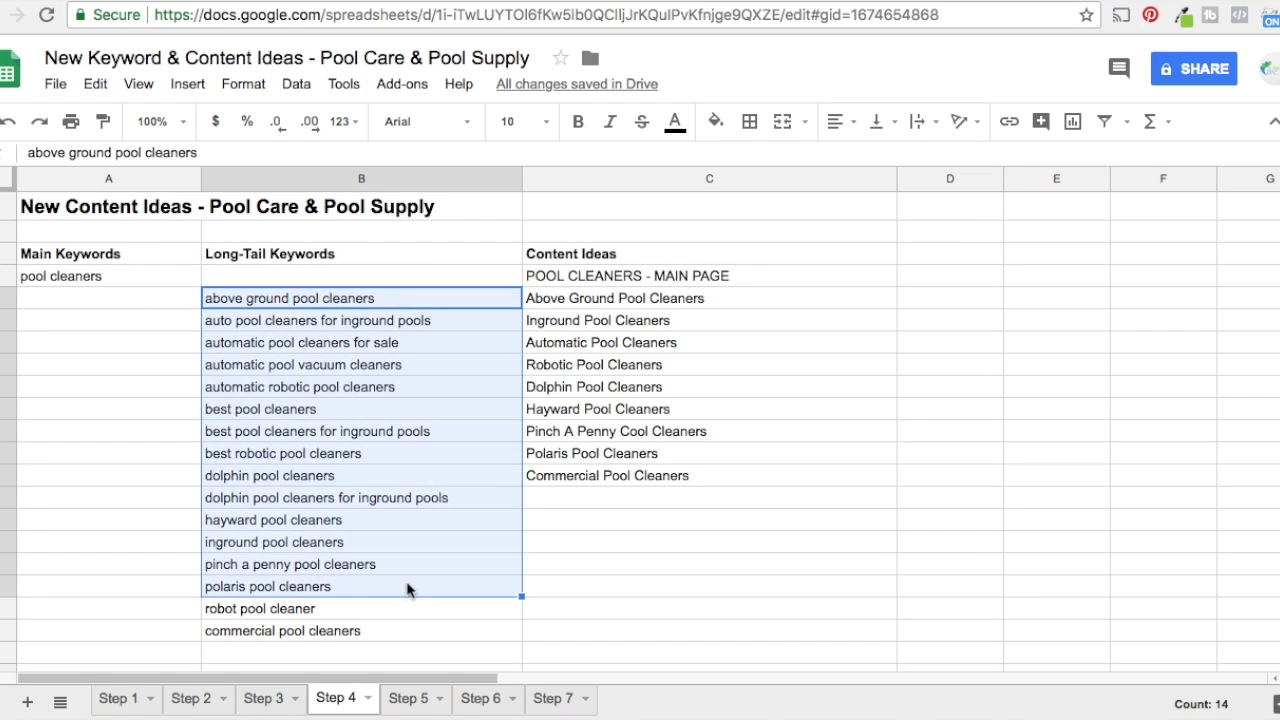
click(408, 586)
click(707, 528)
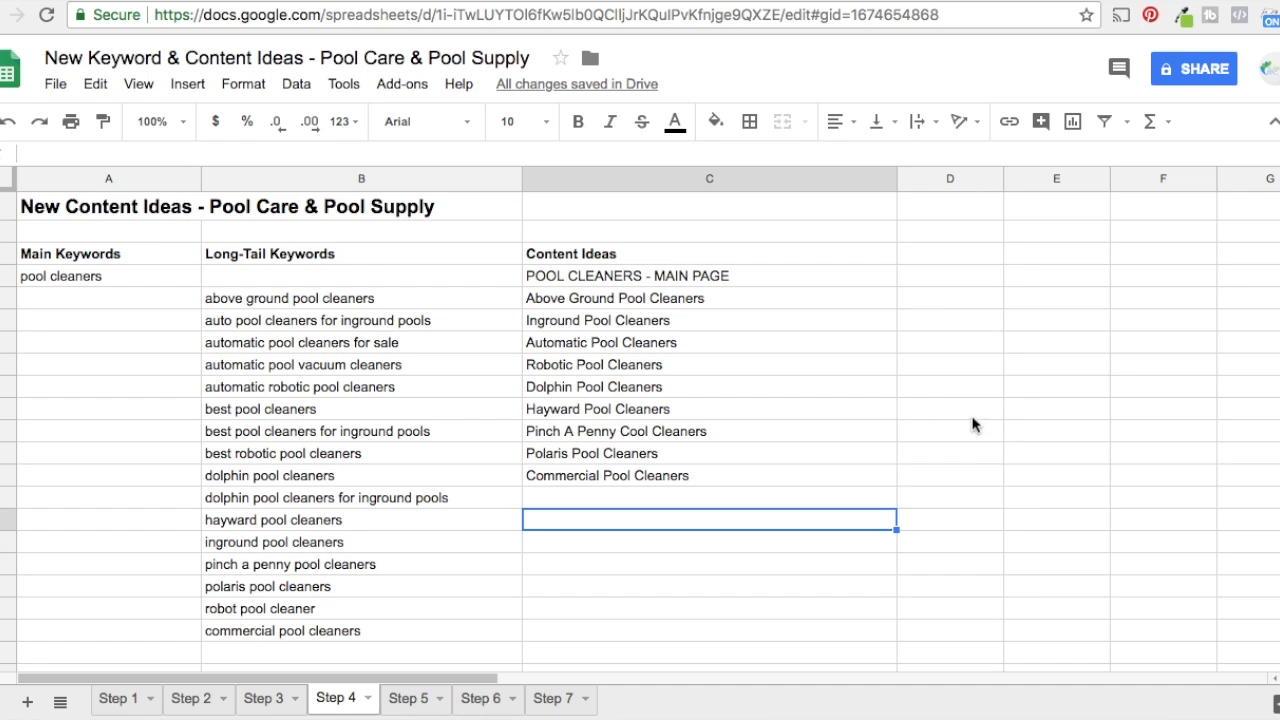
Switch to Google Ads Keyword Planner and filter the keyword ideas to keyword text containing "pool chemicals".
click(190, 1)
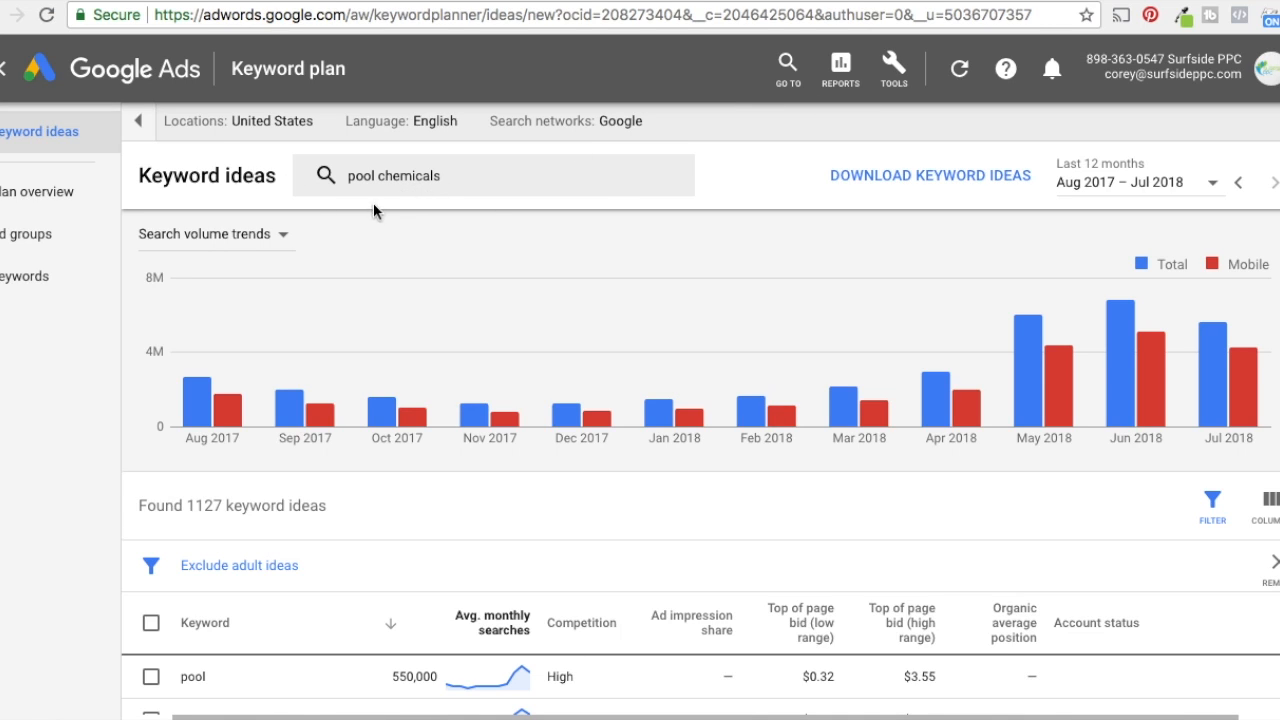
scroll(437, 360, down, 3)
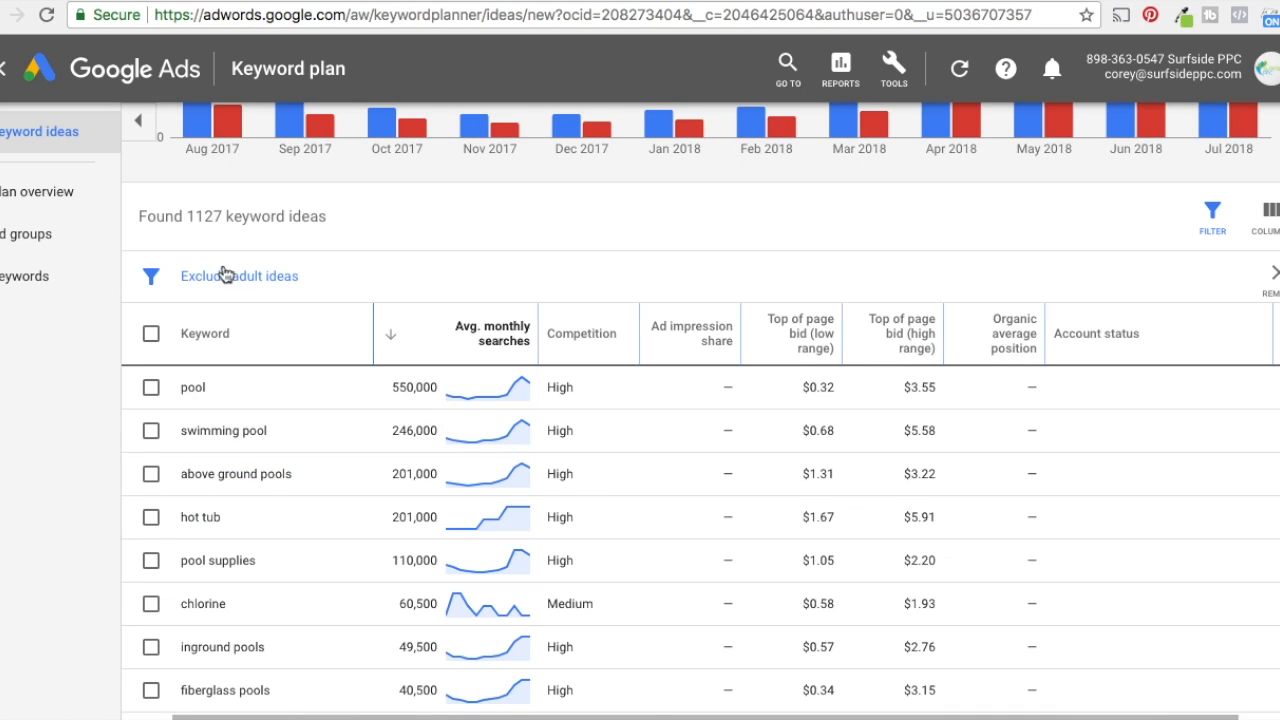
click(368, 290)
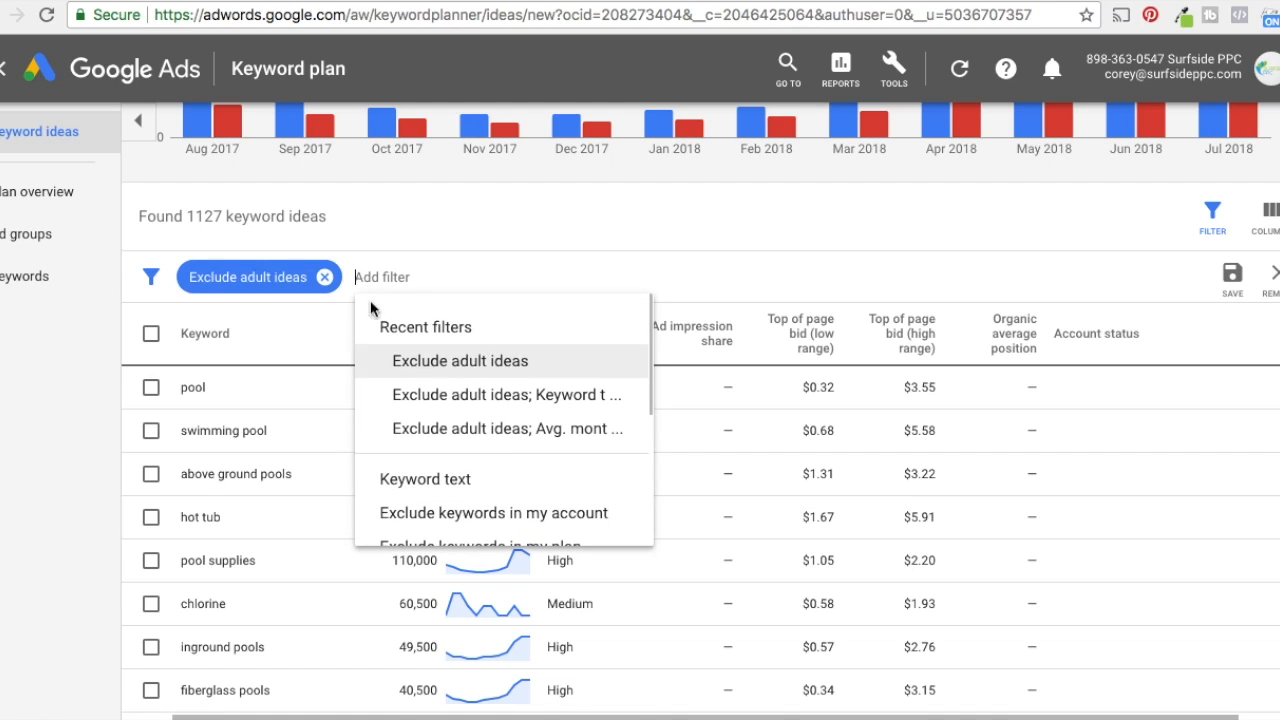
click(440, 479)
text(pool chemicals)
click(508, 471)
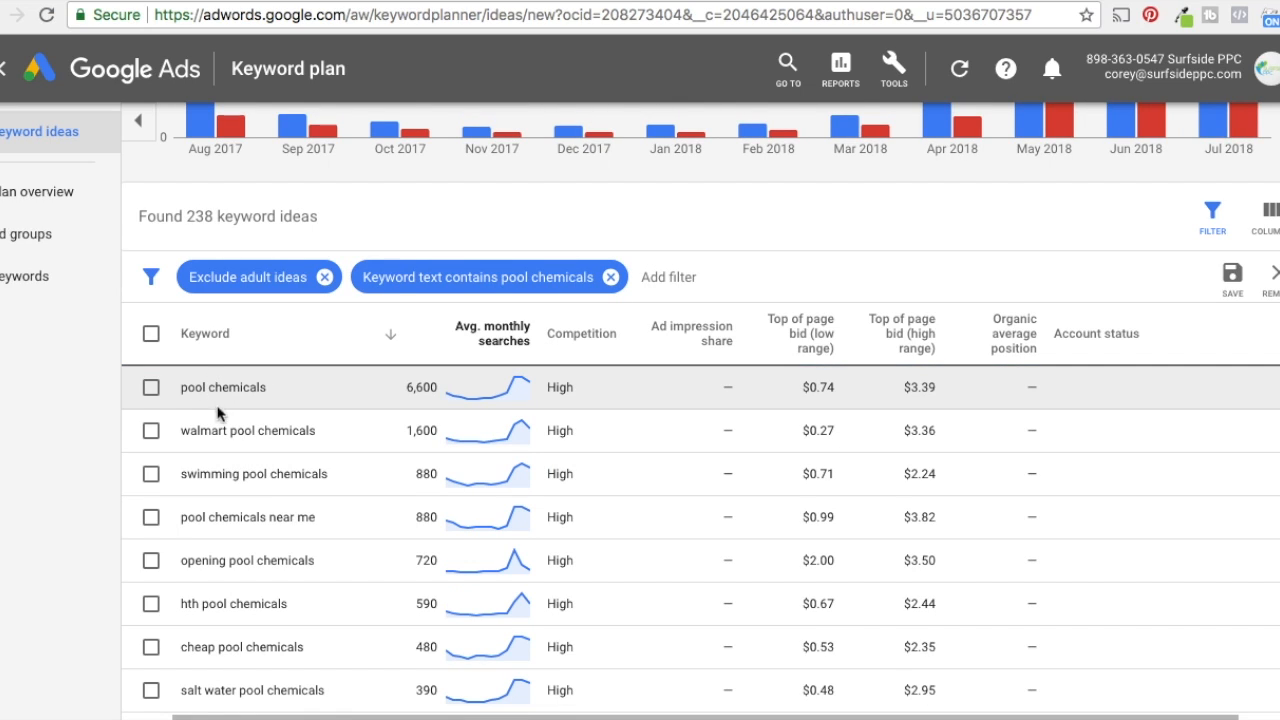
drag(184, 432, 232, 435)
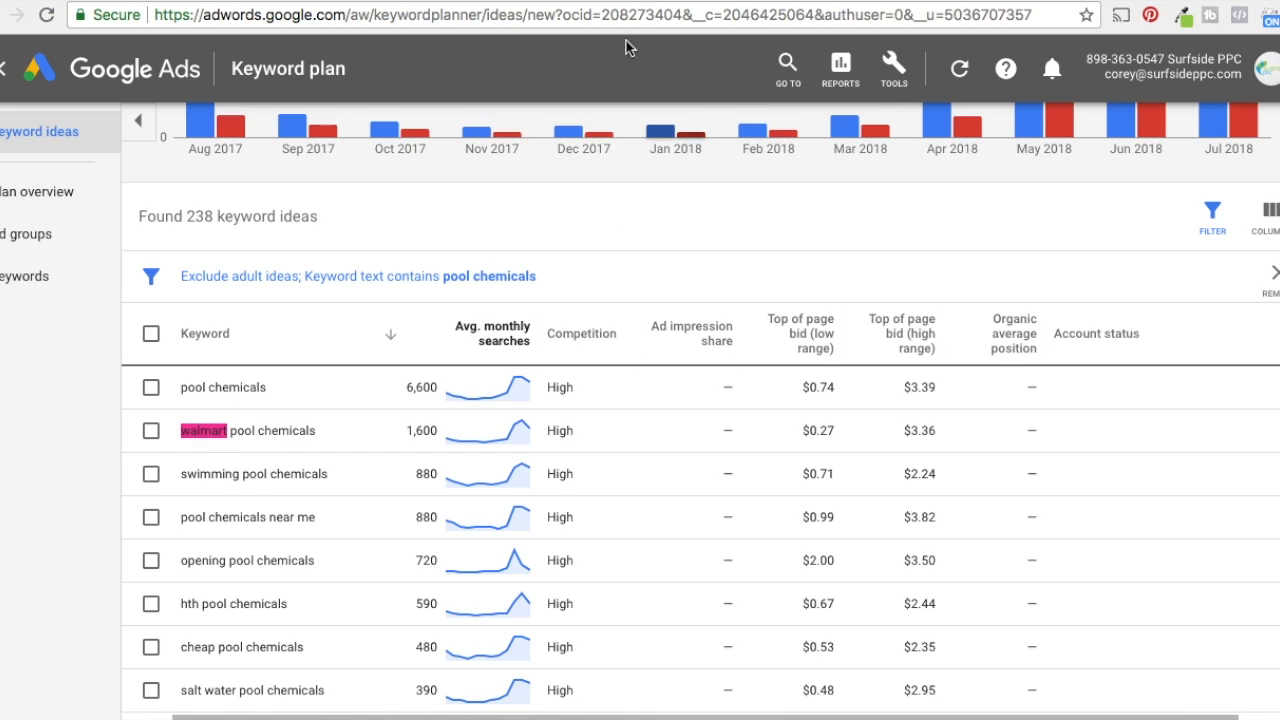
mouse_move(660, 130)
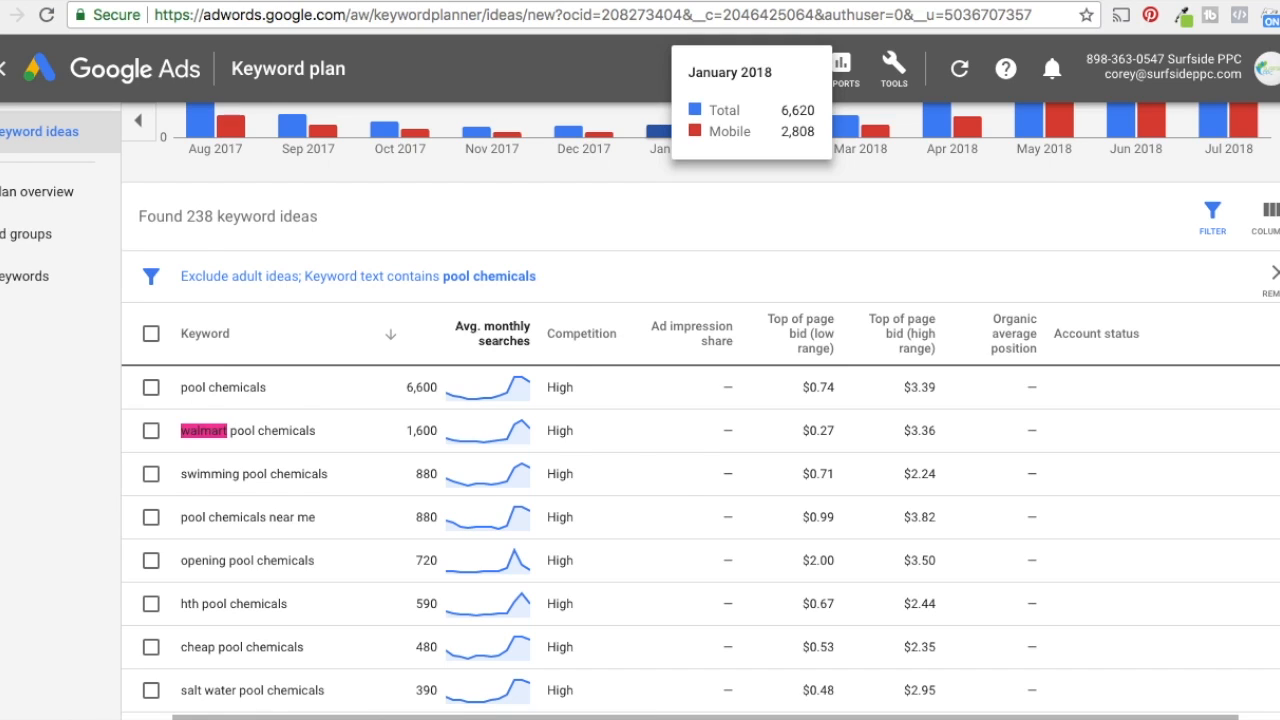
Review the main keyword "pool chemicals" on the spreadsheet's Step 5 sheet and look through Bing's search results for it.
click(105, 1)
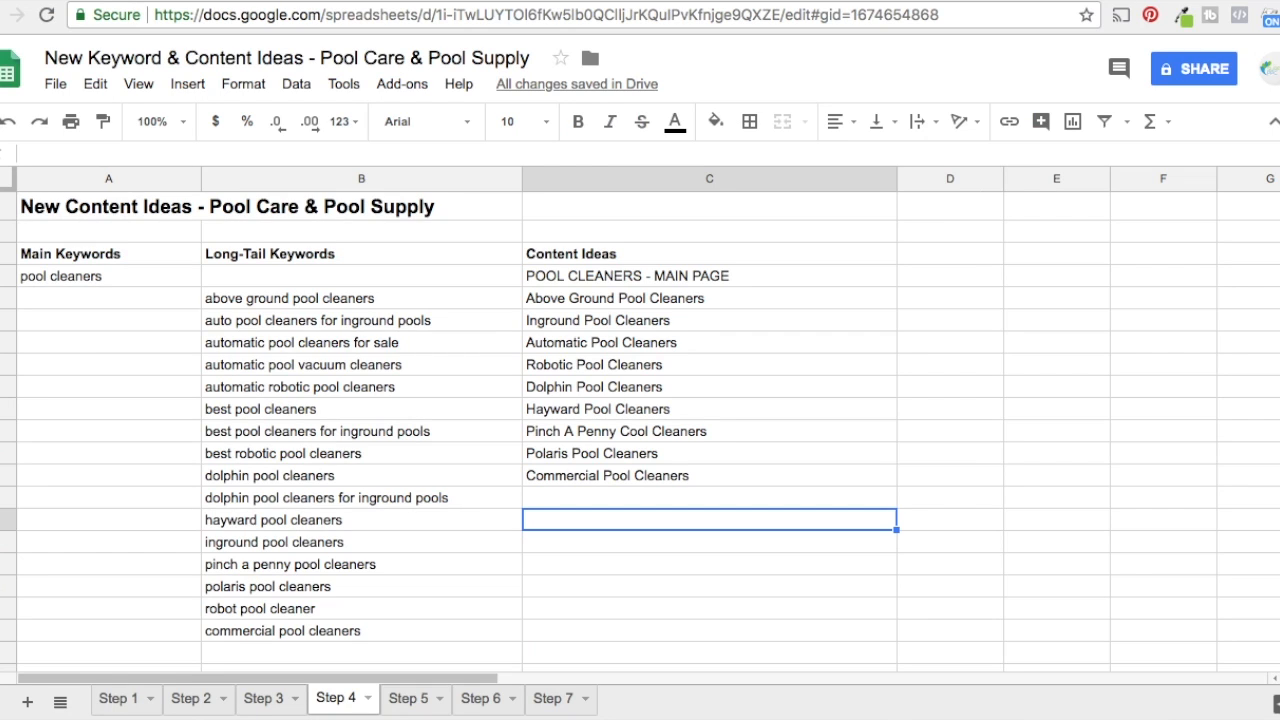
click(410, 699)
click(128, 588)
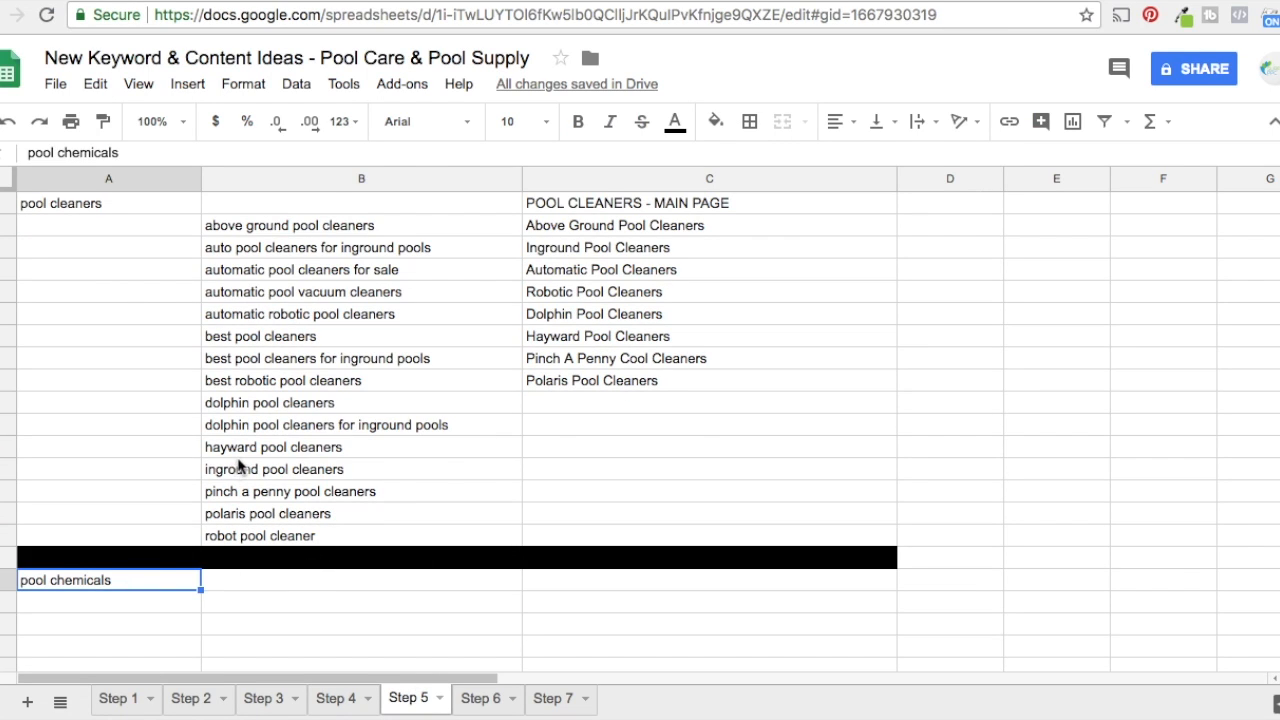
scroll(238, 465, up, 2)
scroll(146, 364, down, 4)
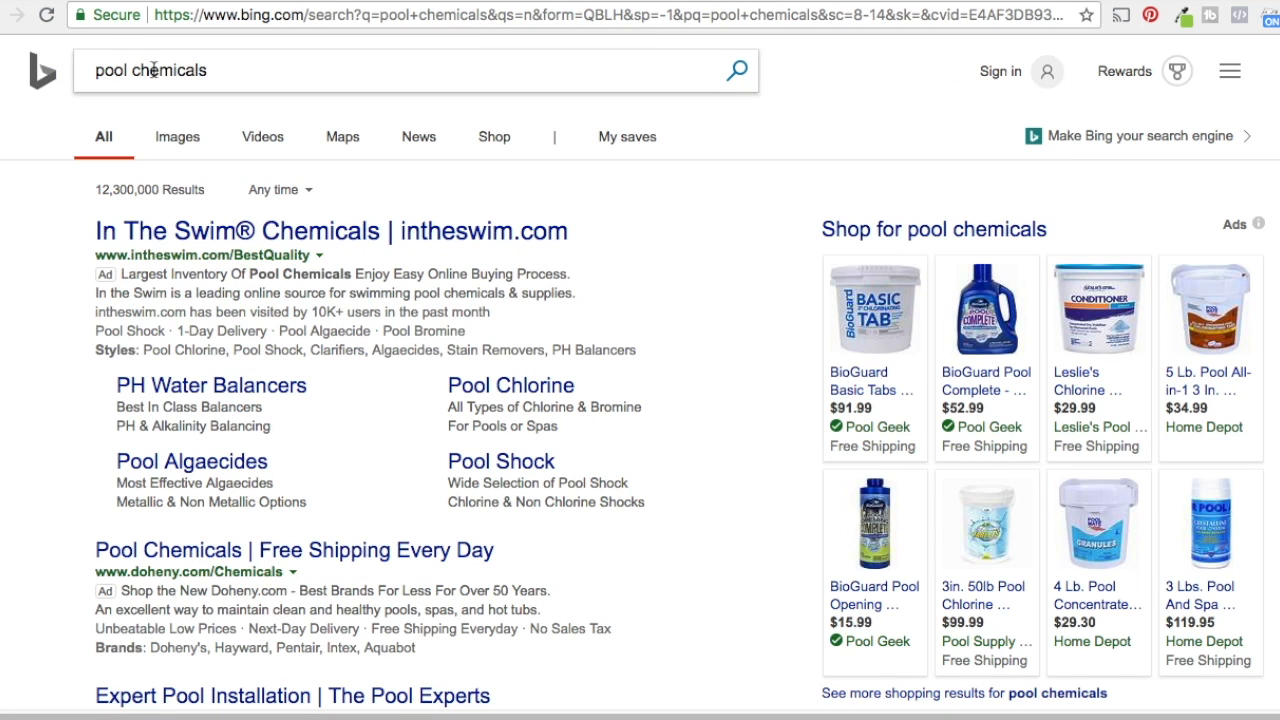
scroll(505, 325, down, 15)
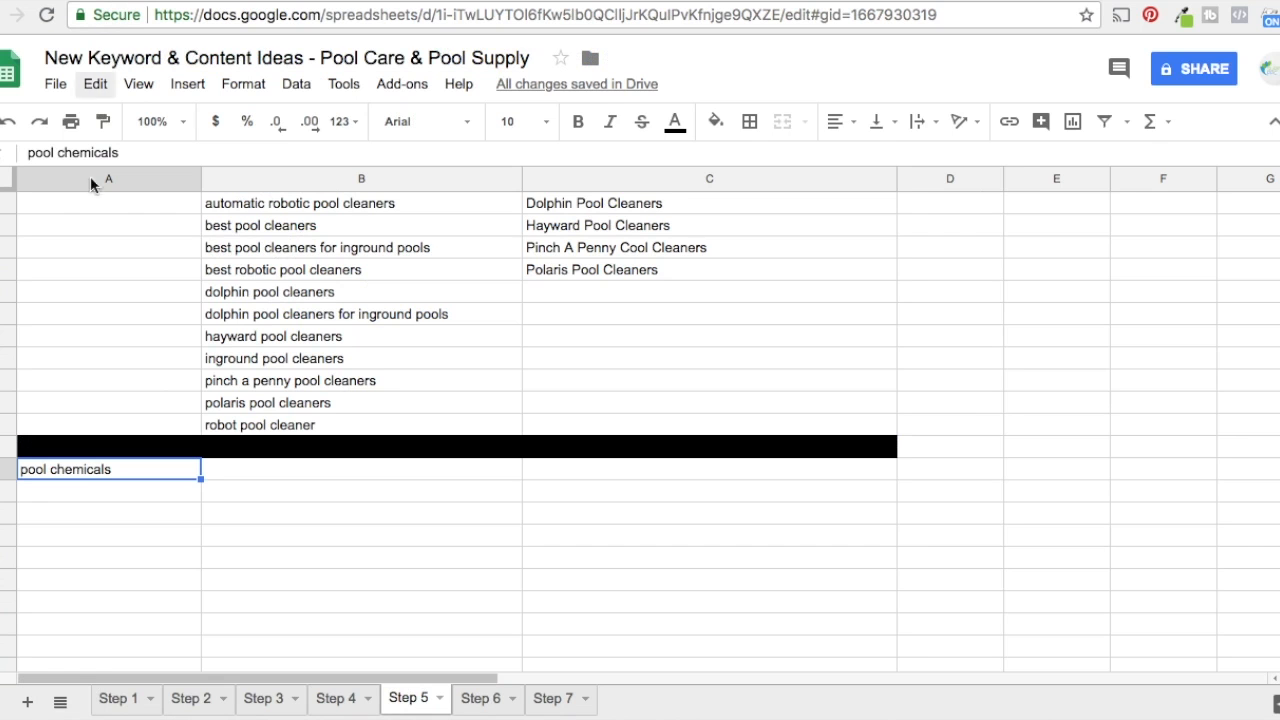
Review the long-tail keywords listed for "pool chemicals" on the spreadsheet's Step 6 sheet.
click(481, 698)
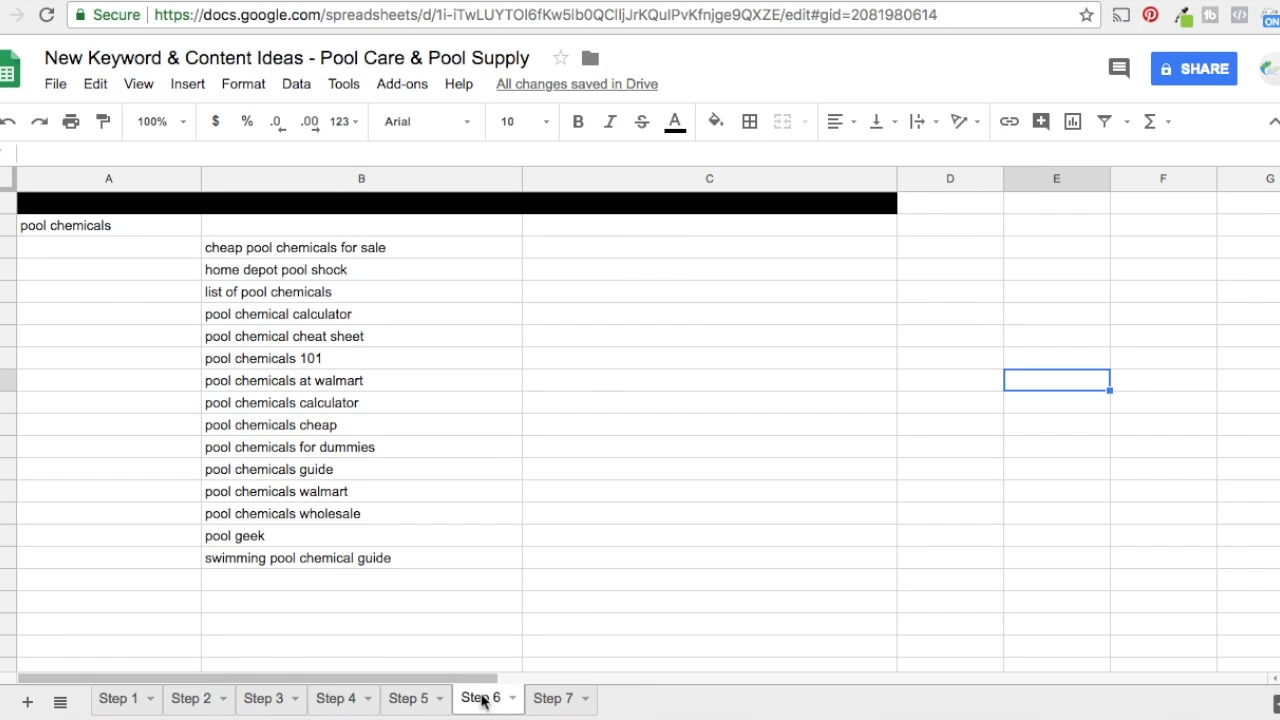
drag(427, 248, 409, 557)
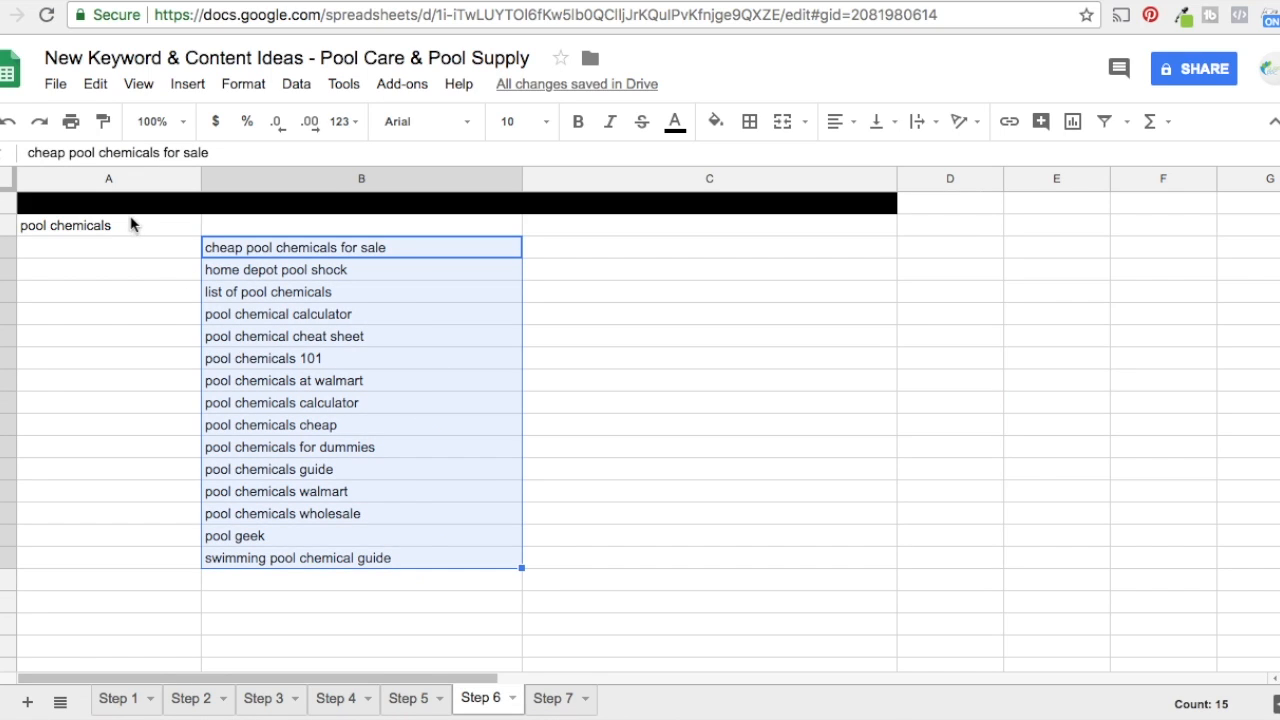
click(128, 229)
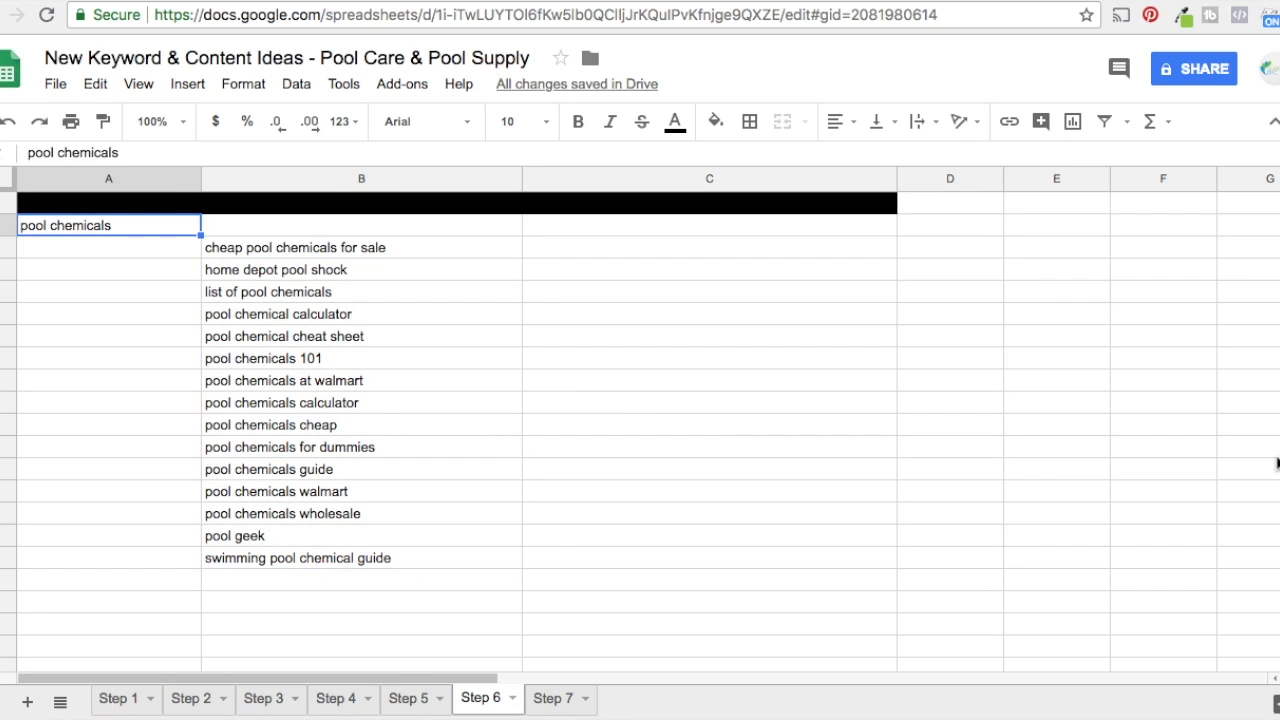
click(982, 441)
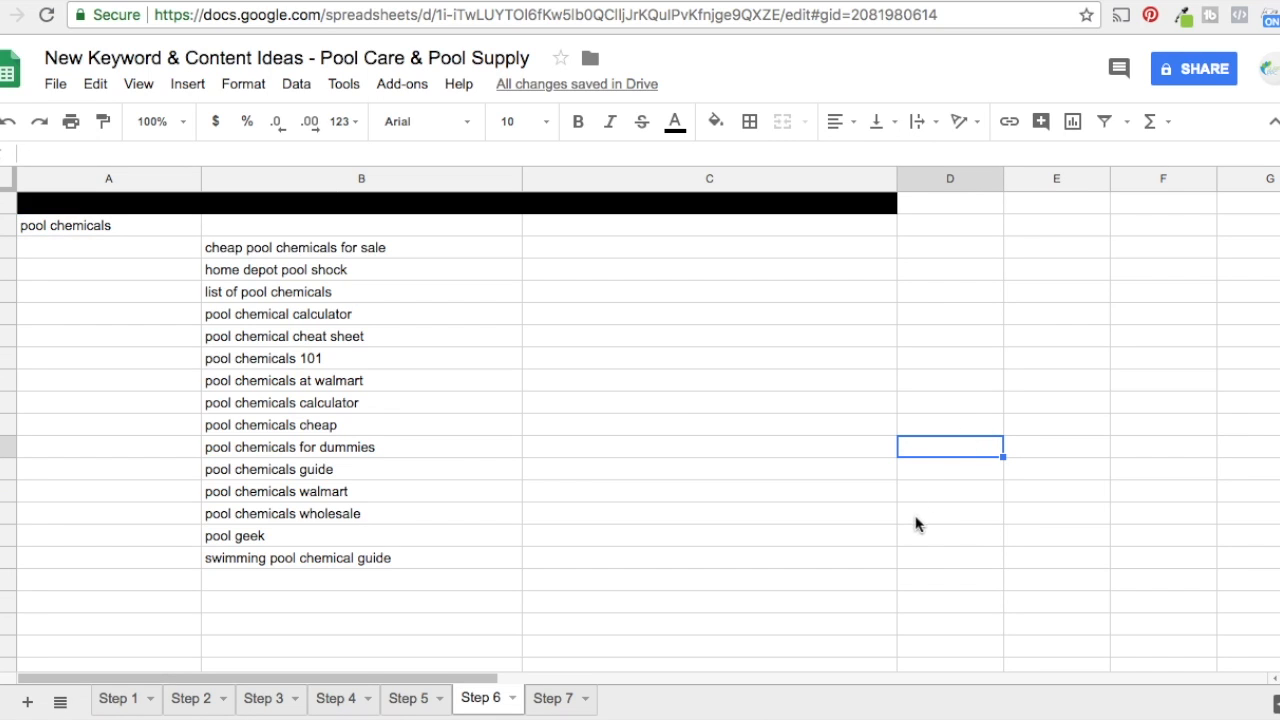
Examine the pool chemicals content ideas on the Step 7 sheet, from "Cheap Pool Chemicals" to "Pool Chemicals Wholesale", against their long-tail keywords.
click(554, 698)
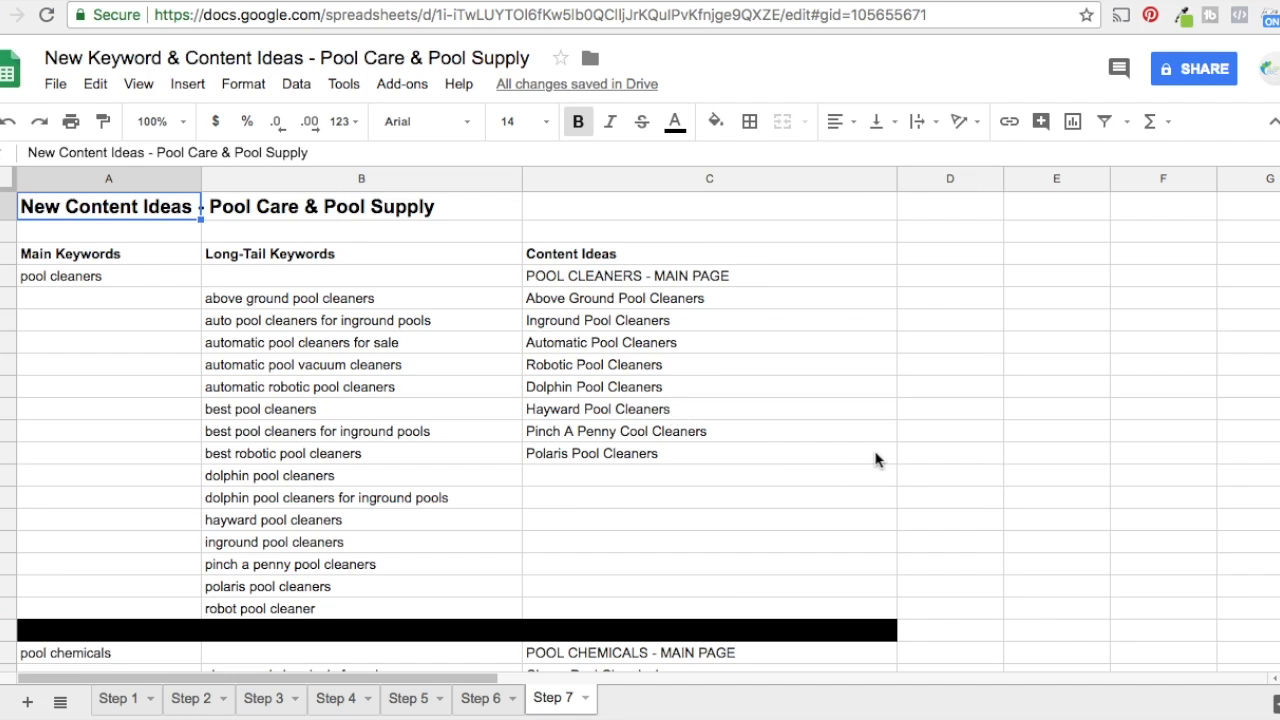
scroll(874, 457, down, 4)
scroll(700, 420, down, 1)
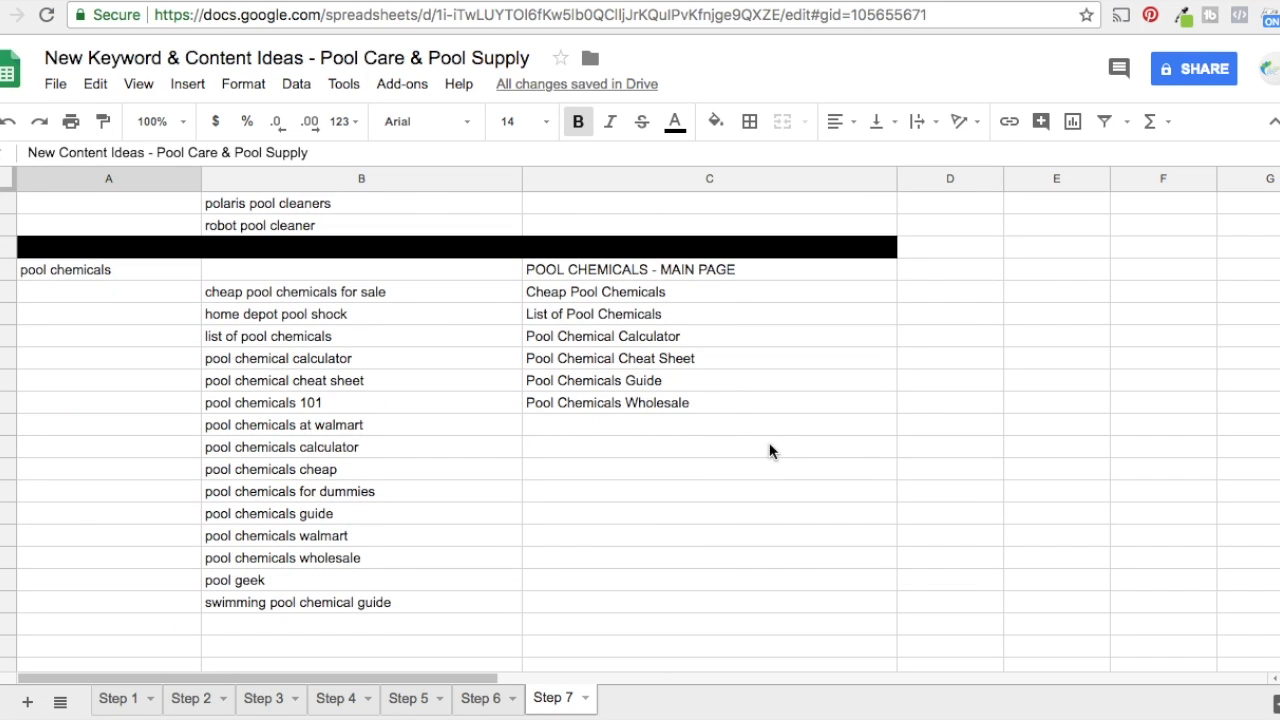
drag(380, 292, 345, 536)
click(586, 291)
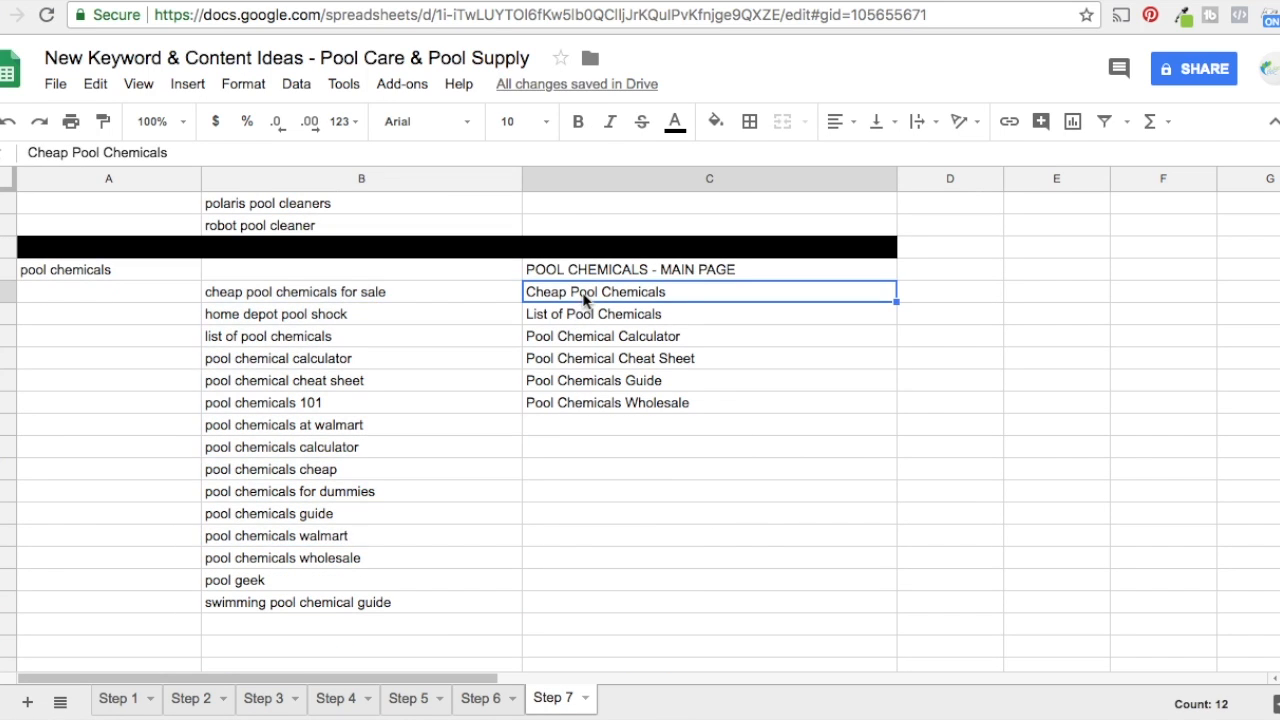
click(549, 315)
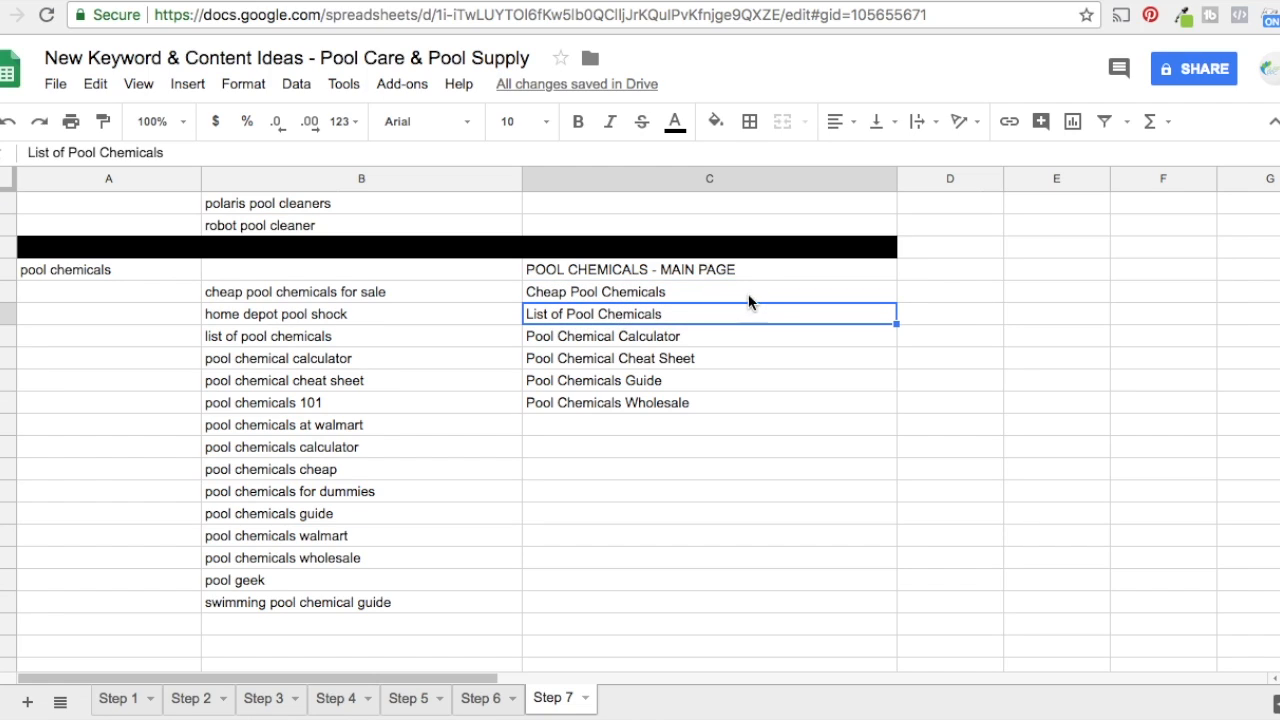
click(562, 340)
click(664, 360)
click(656, 378)
click(652, 405)
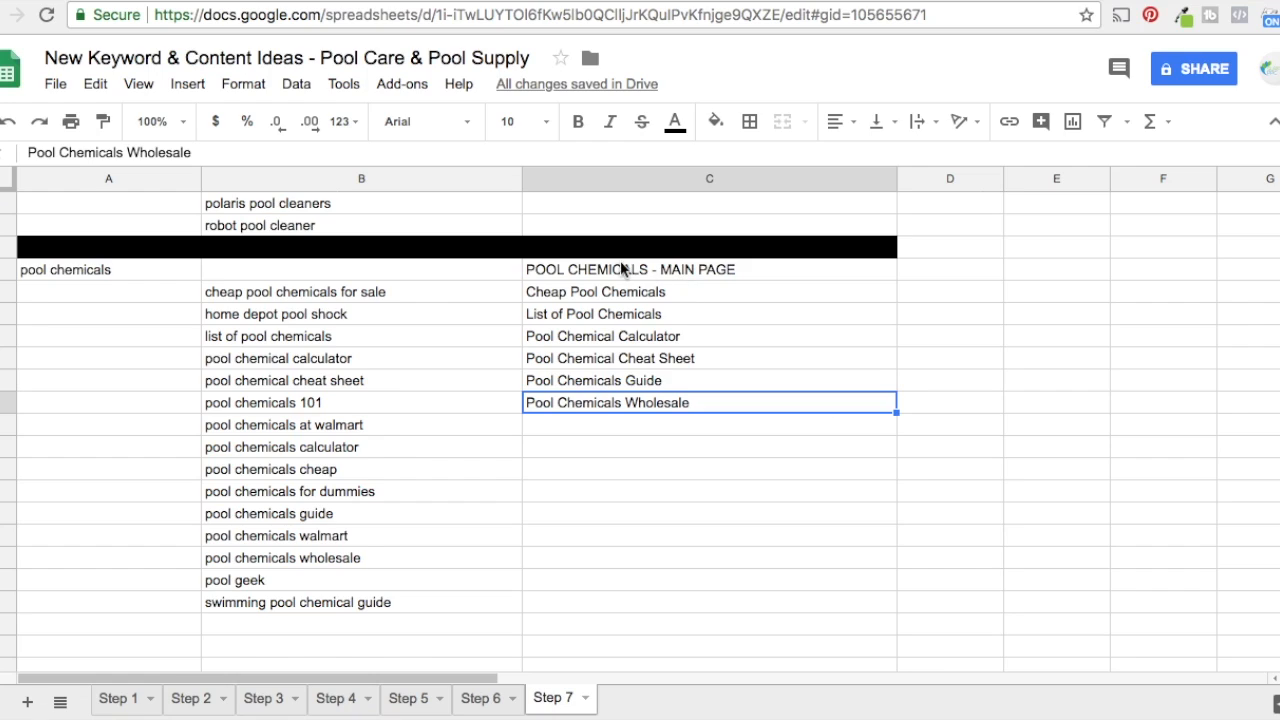
Compare the "POOL CHEMICALS - MAIN PAGE" idea with each subtopic idea beneath it, and return to the pool cleaners section.
click(568, 271)
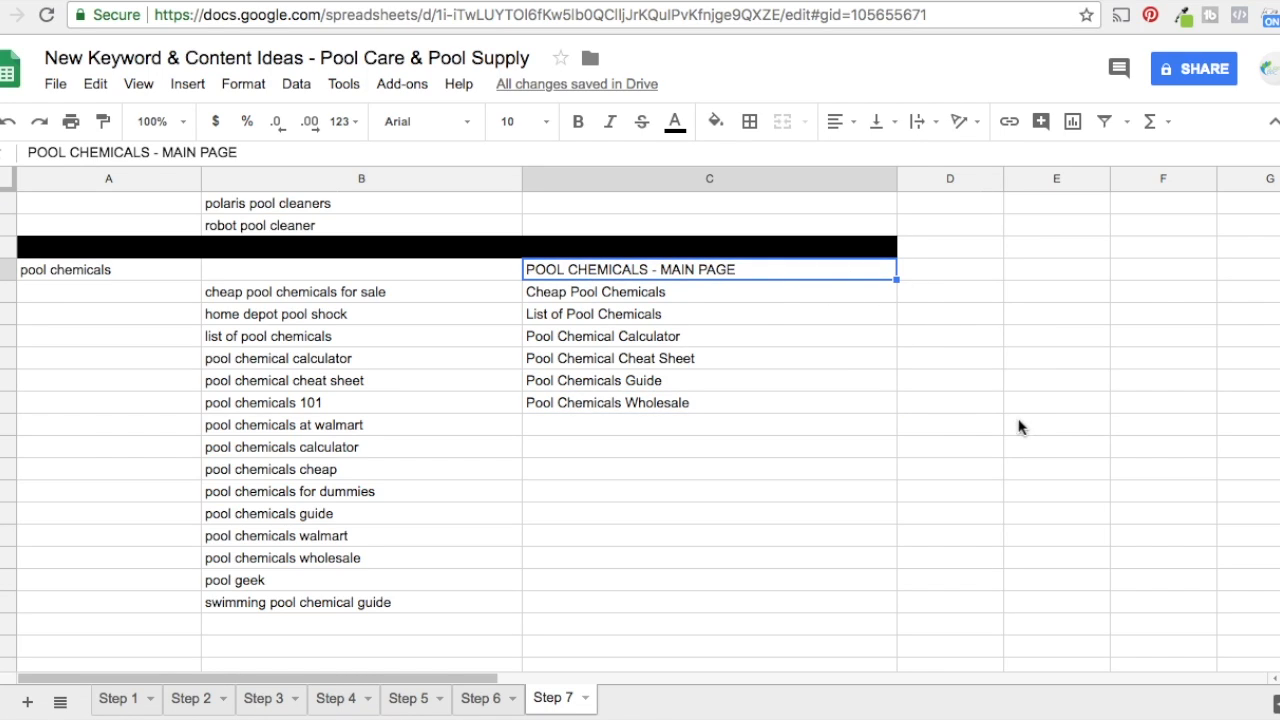
click(618, 294)
click(607, 316)
click(604, 340)
click(603, 362)
click(599, 381)
click(598, 404)
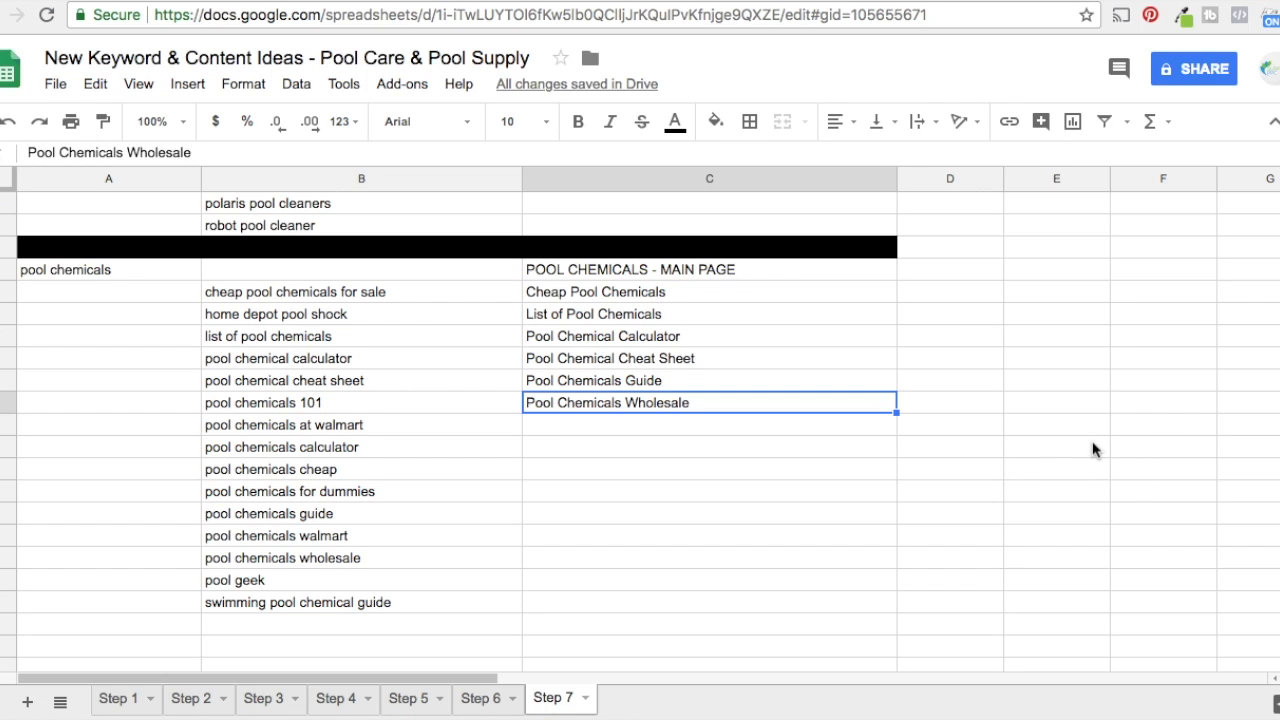
scroll(1060, 540, up, 2)
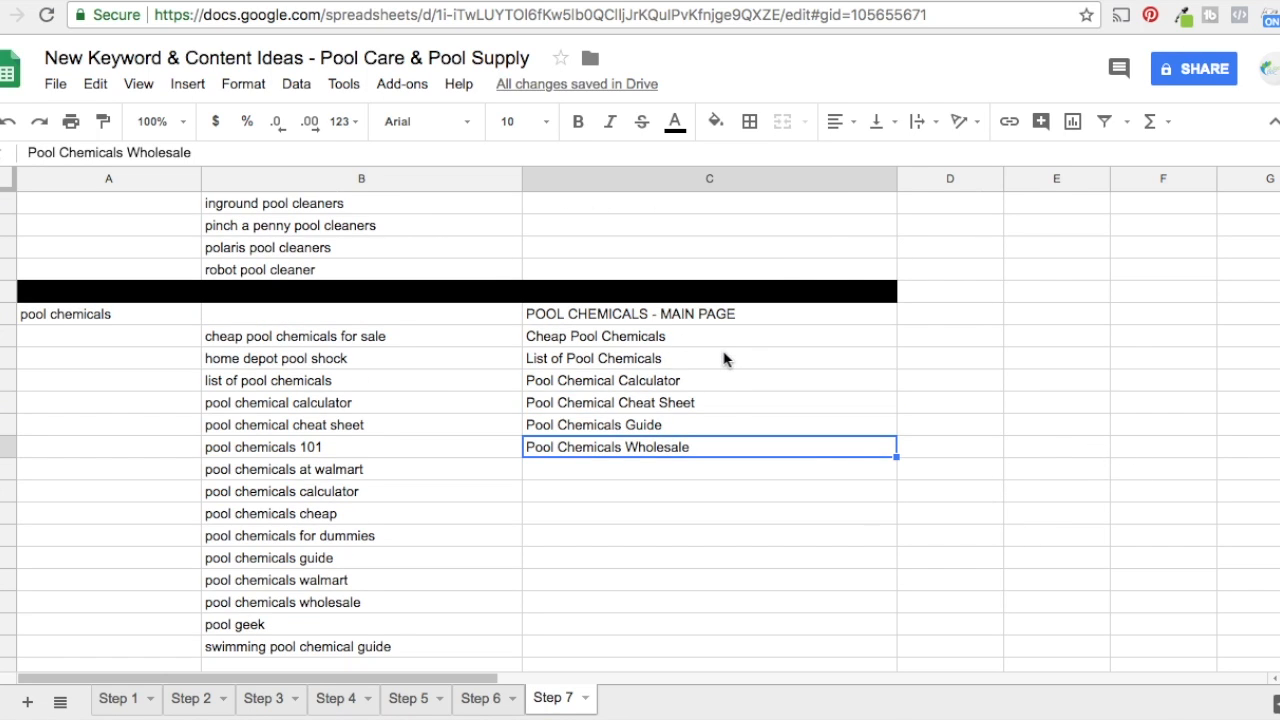
scroll(725, 360, up, 6)
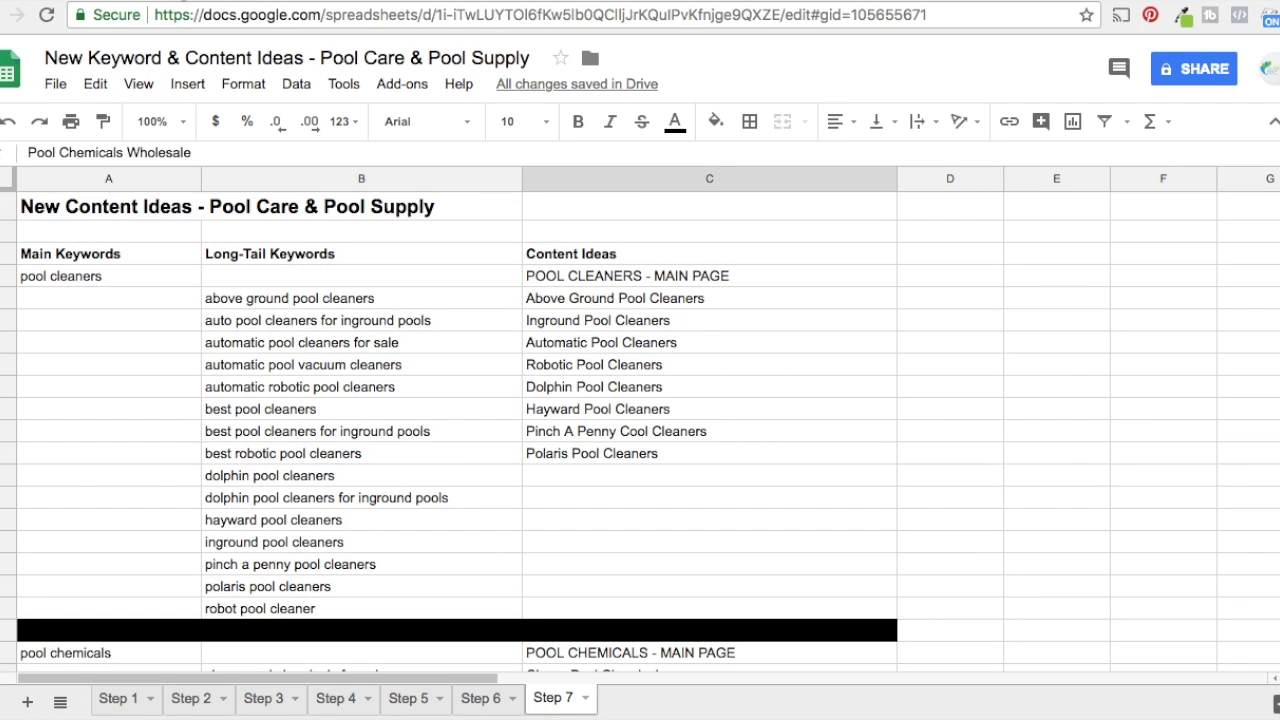
Return to the Keyword Planner home page in Google Ads and open the search volume and forecasts entry form.
click(182, 1)
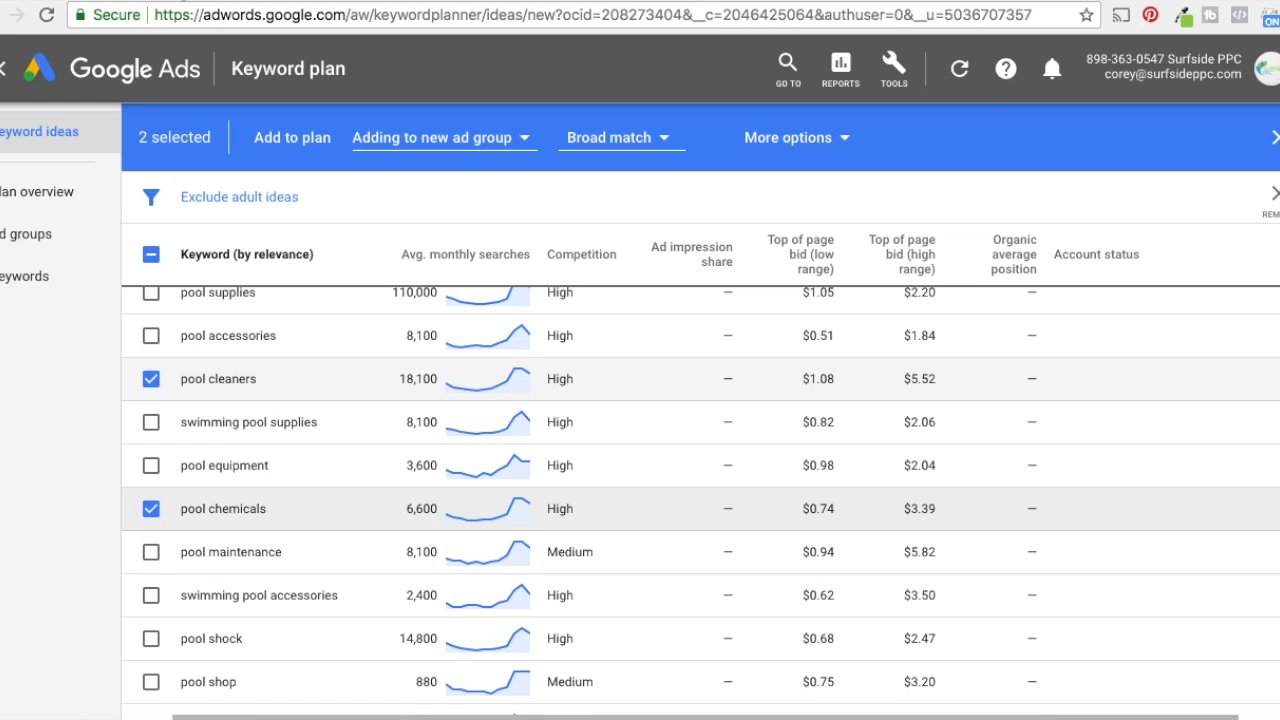
scroll(690, 210, up, 5)
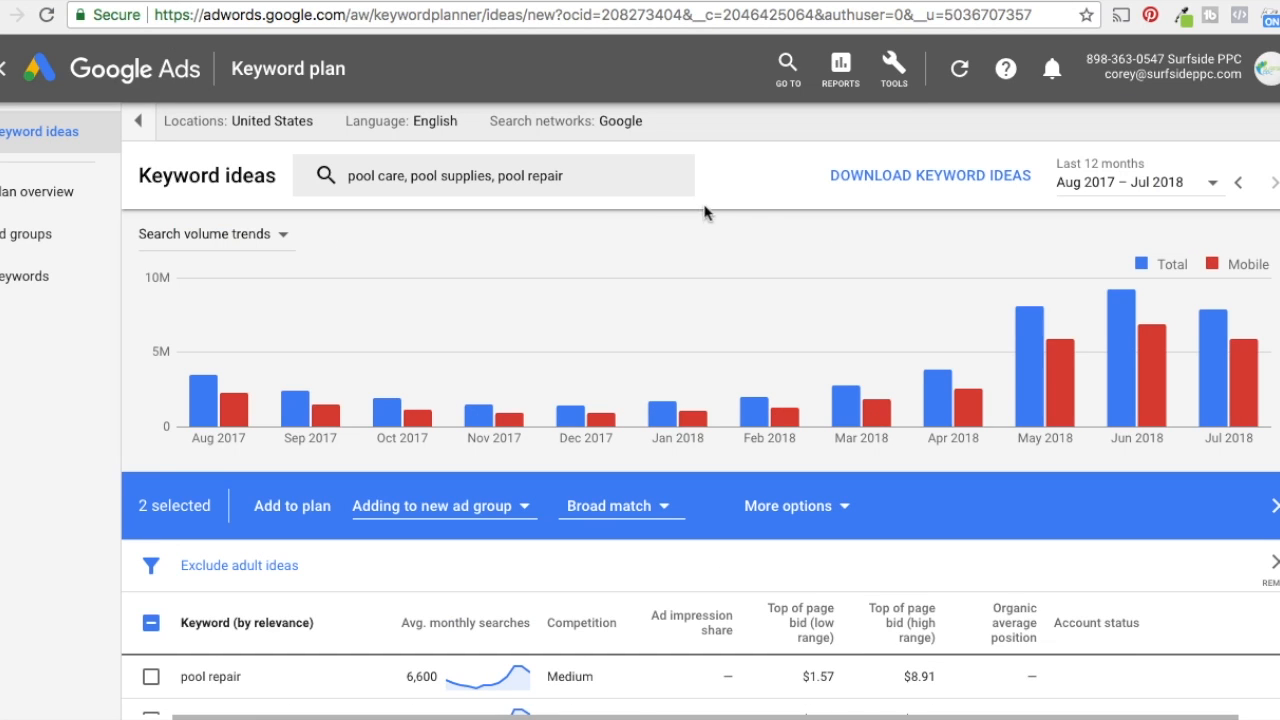
click(898, 66)
click(98, 229)
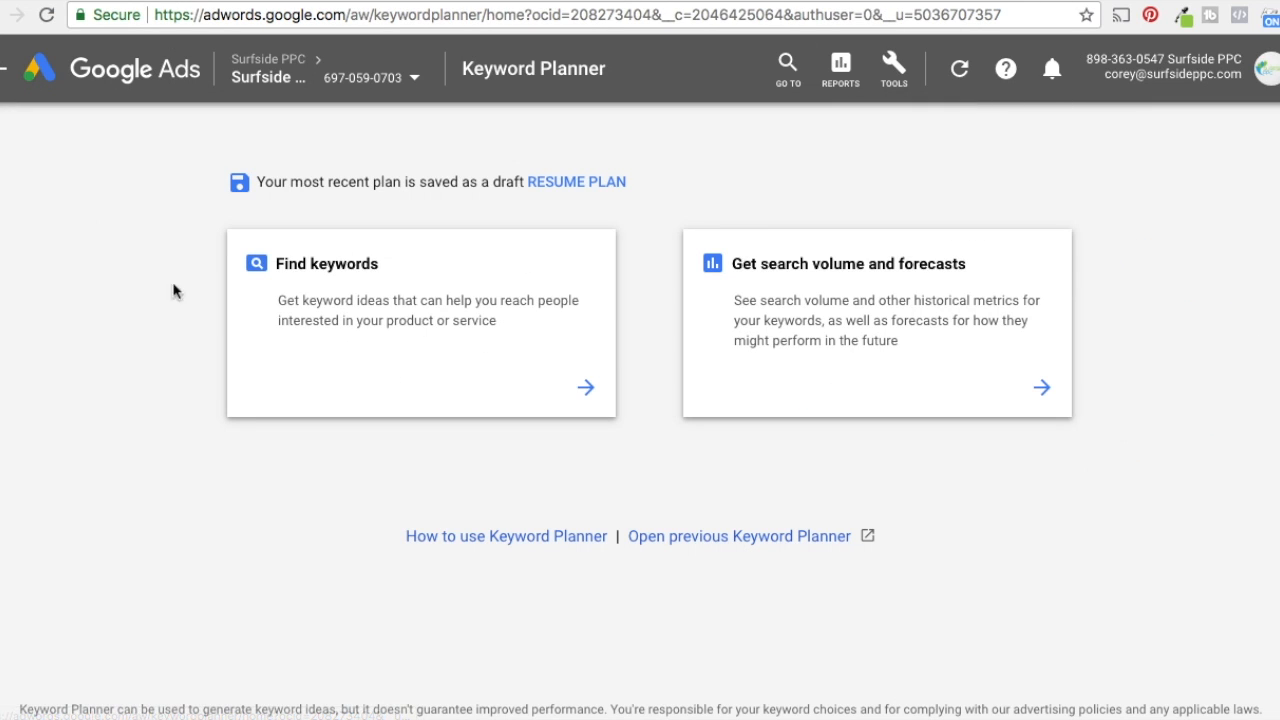
click(798, 274)
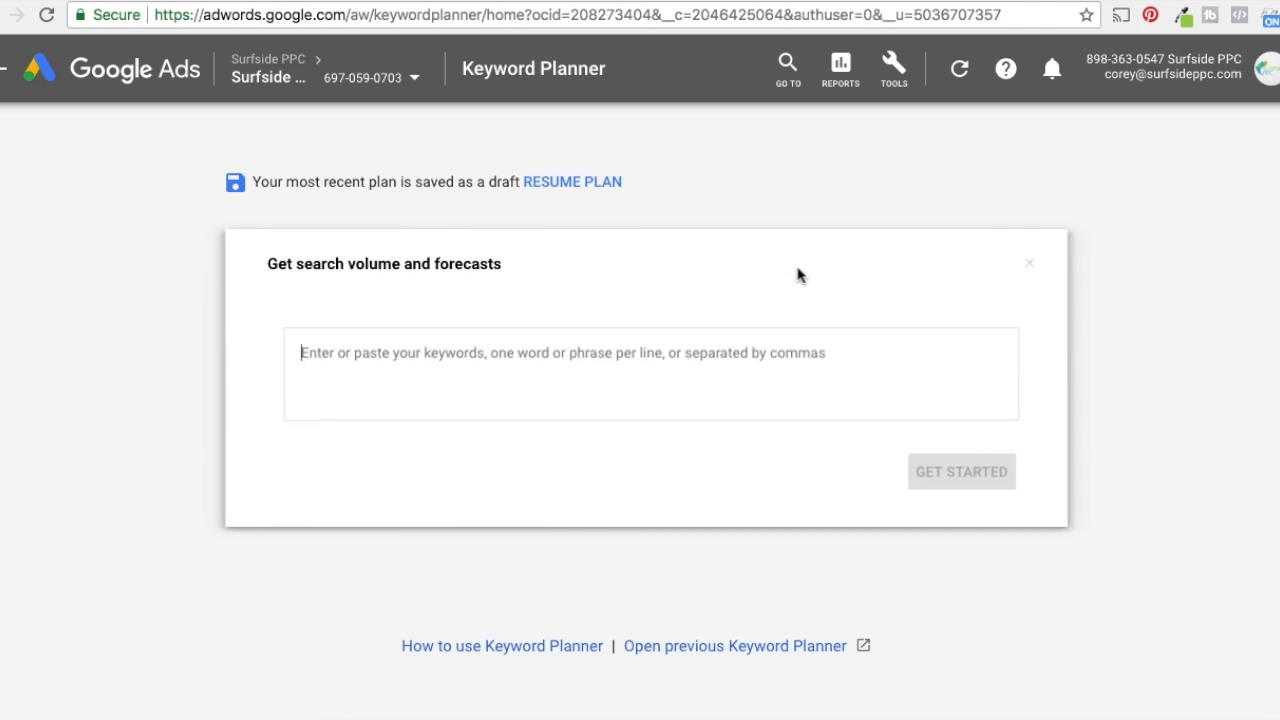
Copy the content ideas "Above Ground Pool Cleaners" to "Polaris Pool Cleaners" from the Step 7 sheet into the forecast keyword list.
key(ctrl+shift+Tab)
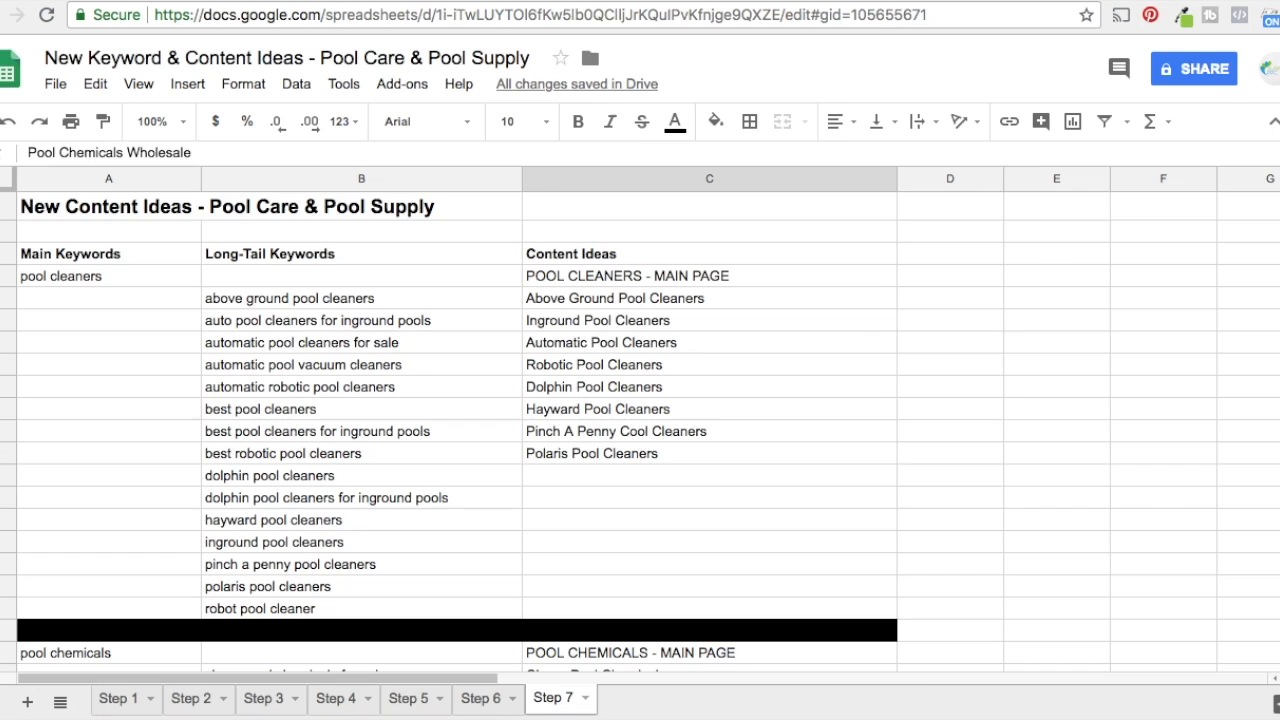
drag(605, 303, 599, 458)
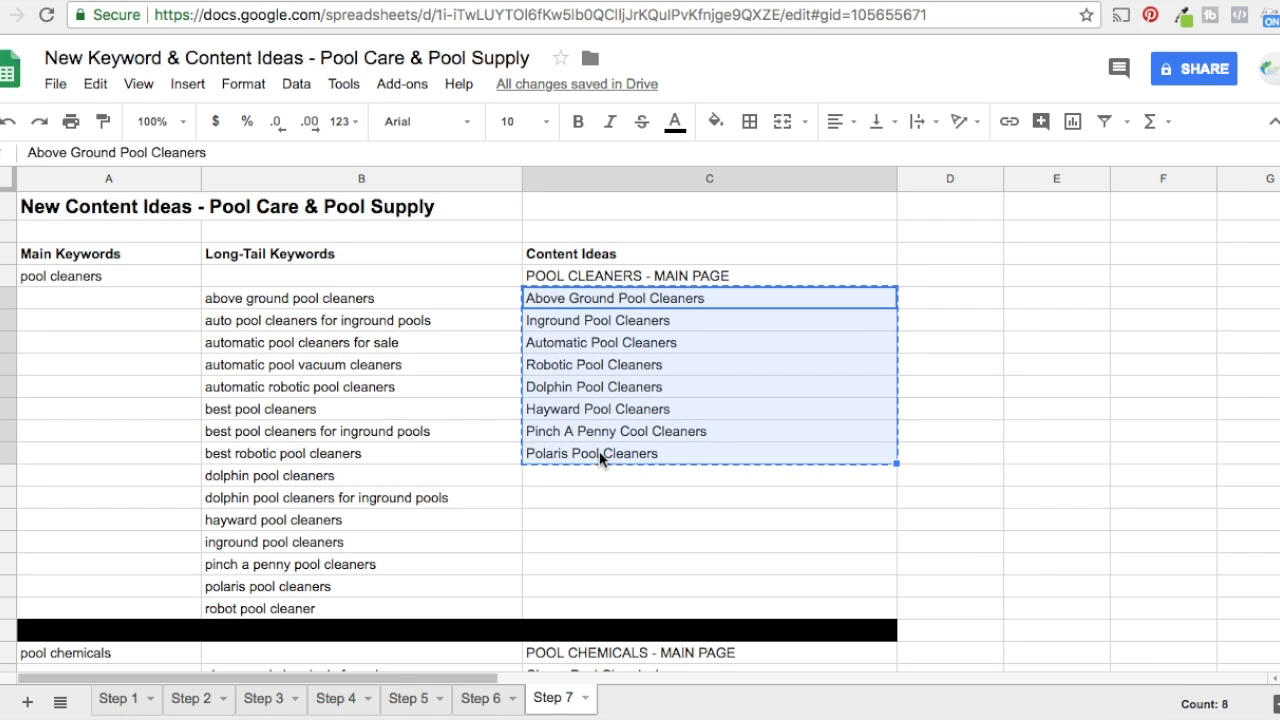
key(ctrl+Tab)
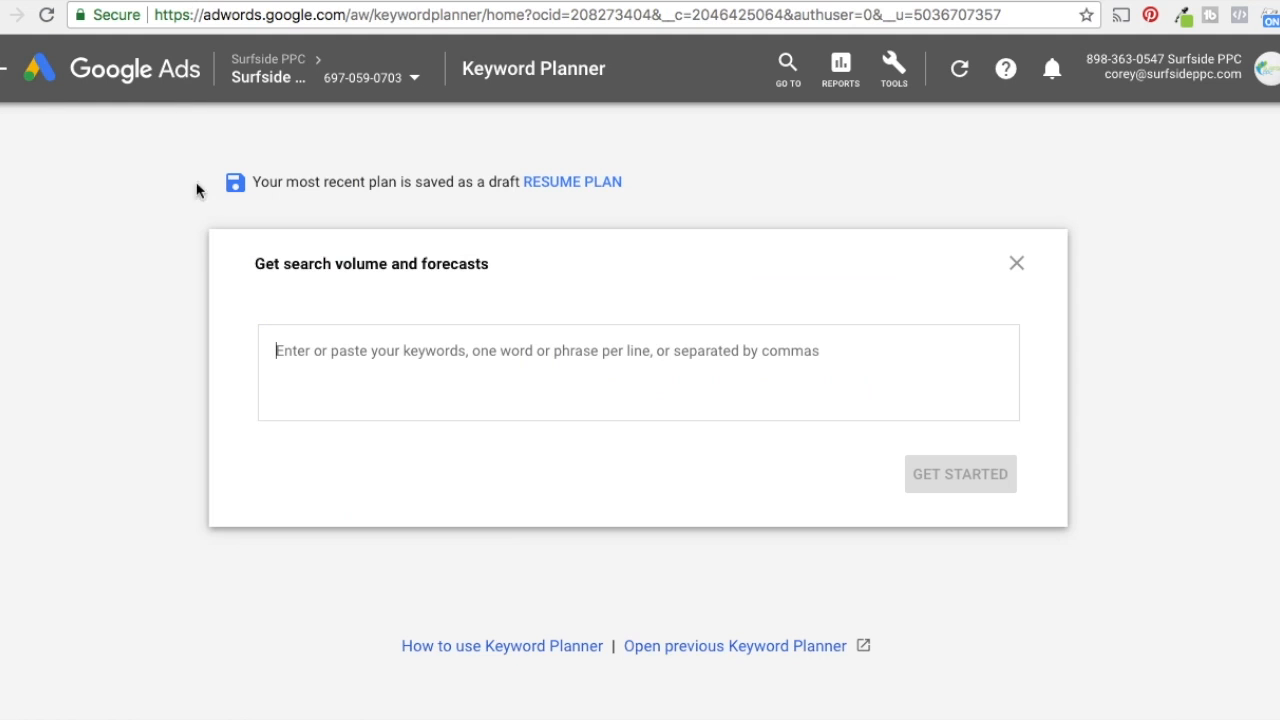
click(336, 362)
text(Above Ground Pool Cleaners Inground Pool Cleaners Automatic Pool Cleaners Robotic Pool Cleaners Dolphin Pool Cleaners Hayward Pool Cleaners Pinch A Penny Pool Cleaners Polaris Pool Cleaners)
Copy the content ideas "Cheap Pool Chemicals" to "Pool Chemicals Wholesale" from the Step 7 sheet into the forecast keyword list.
key(ctrl+shift+Tab)
scroll(615, 383, down, 3)
drag(635, 406, 633, 520)
key(ctrl+c)
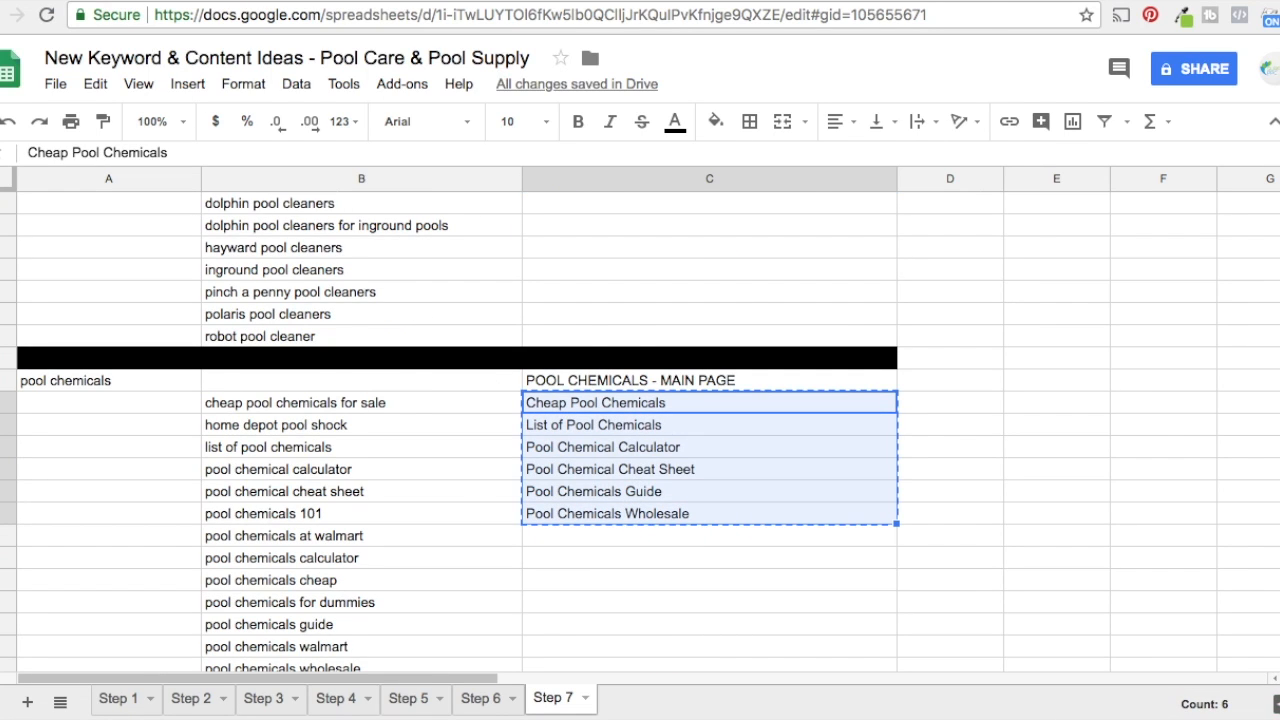
key(ctrl+Tab)
key(ctrl+v)
Add "pool cleaners" and "pool chemicals" to the end of the keyword list and generate the plan's forecasts.
key(Return)
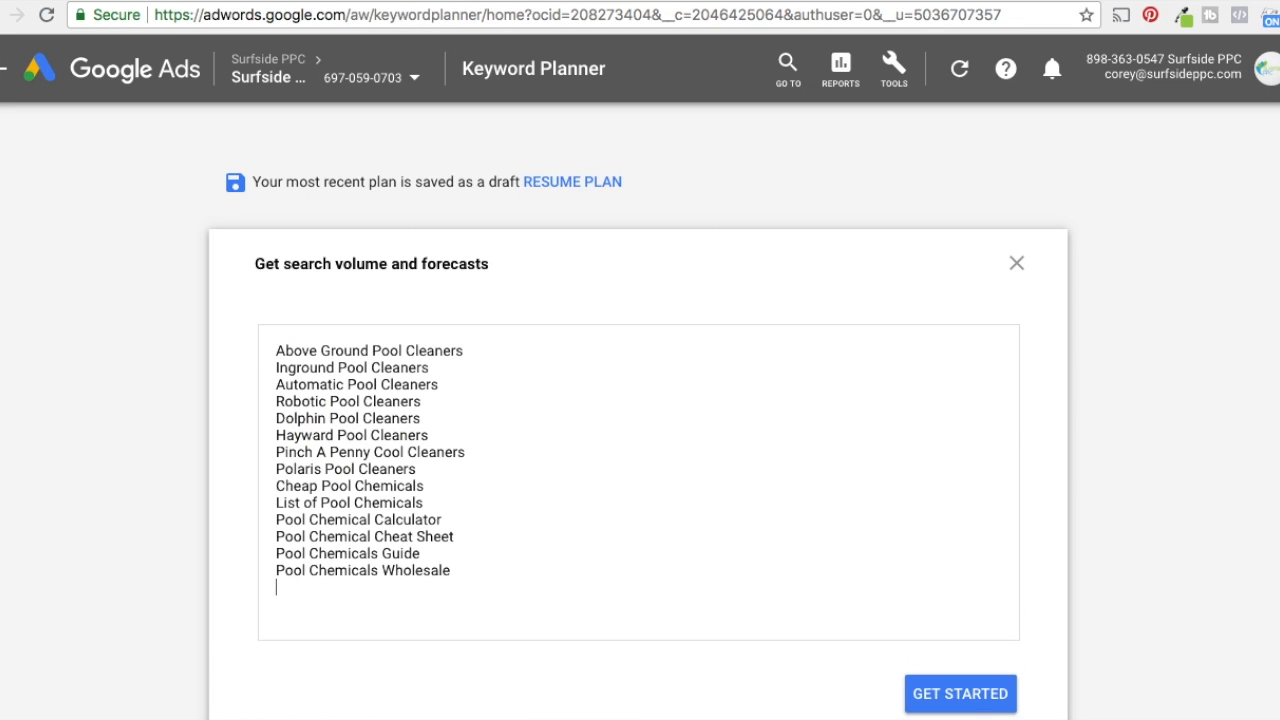
text(pool cleaners)
key(Return)
text(pool chemicals)
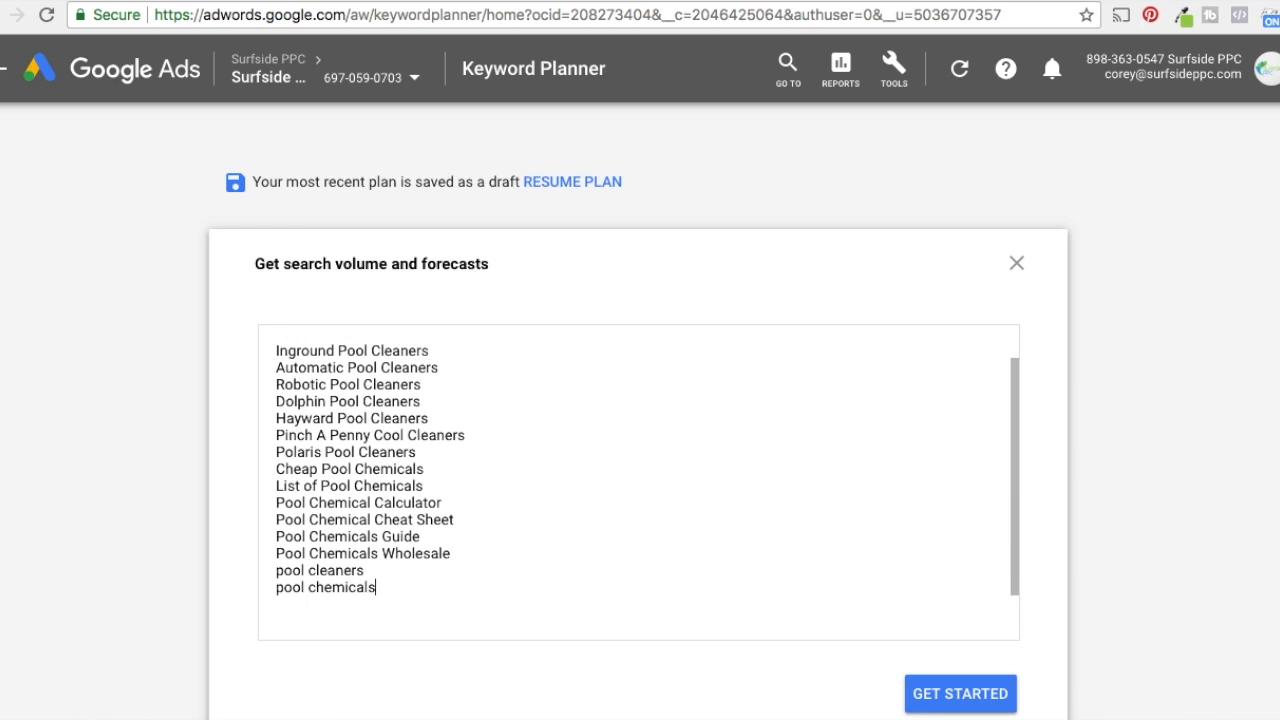
click(958, 697)
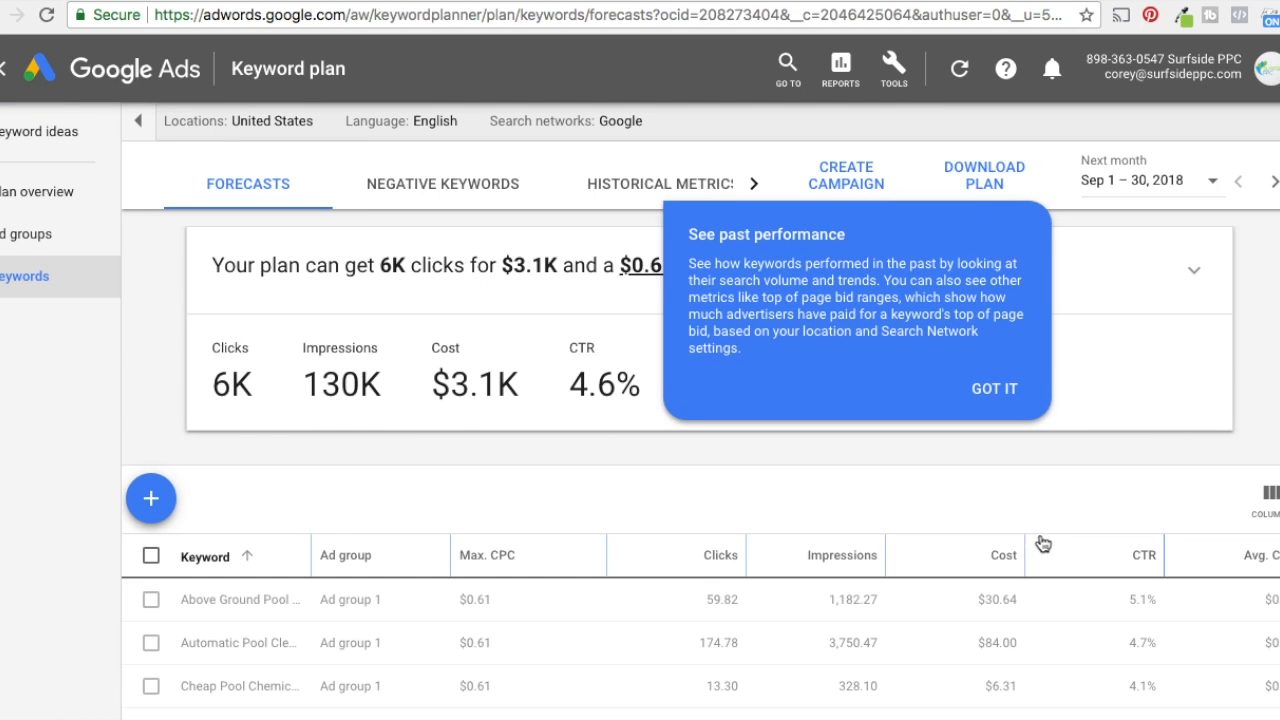
scroll(1001, 290, down, 3)
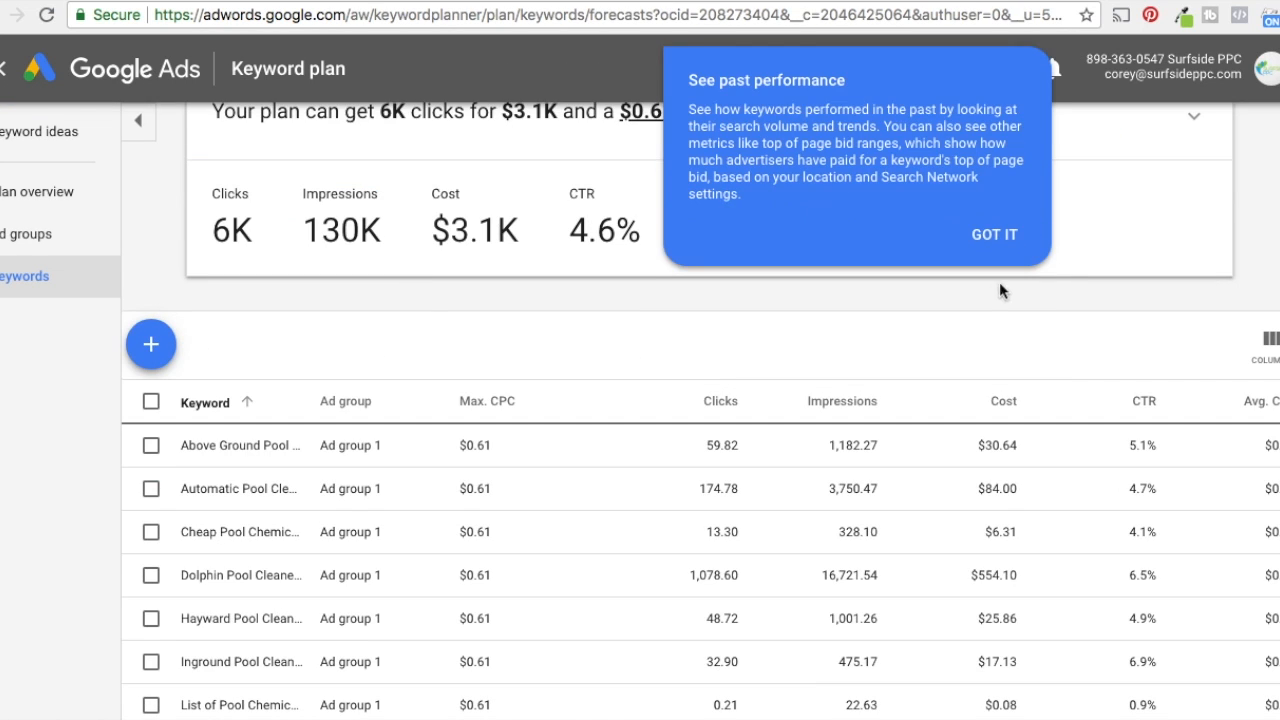
Dismiss the past performance tip and set the plan's max. CPC to $1 on the forecast chart.
click(995, 238)
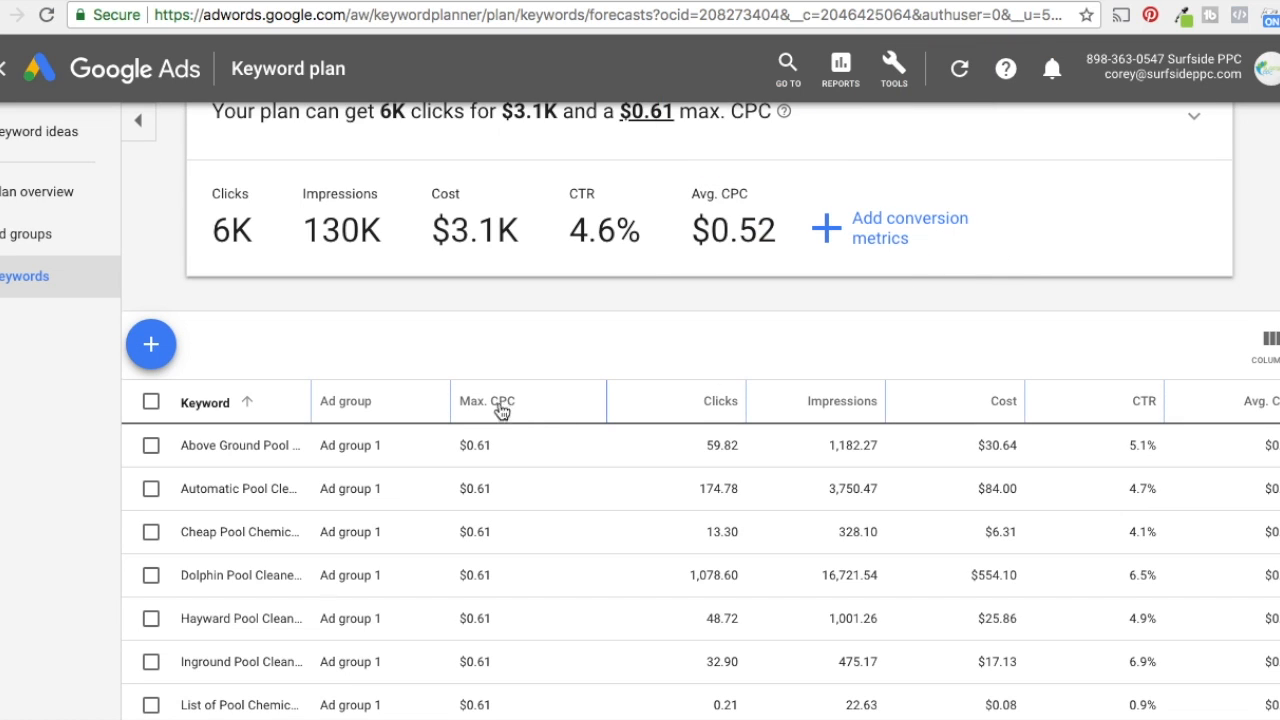
scroll(503, 405, up, 1)
click(645, 177)
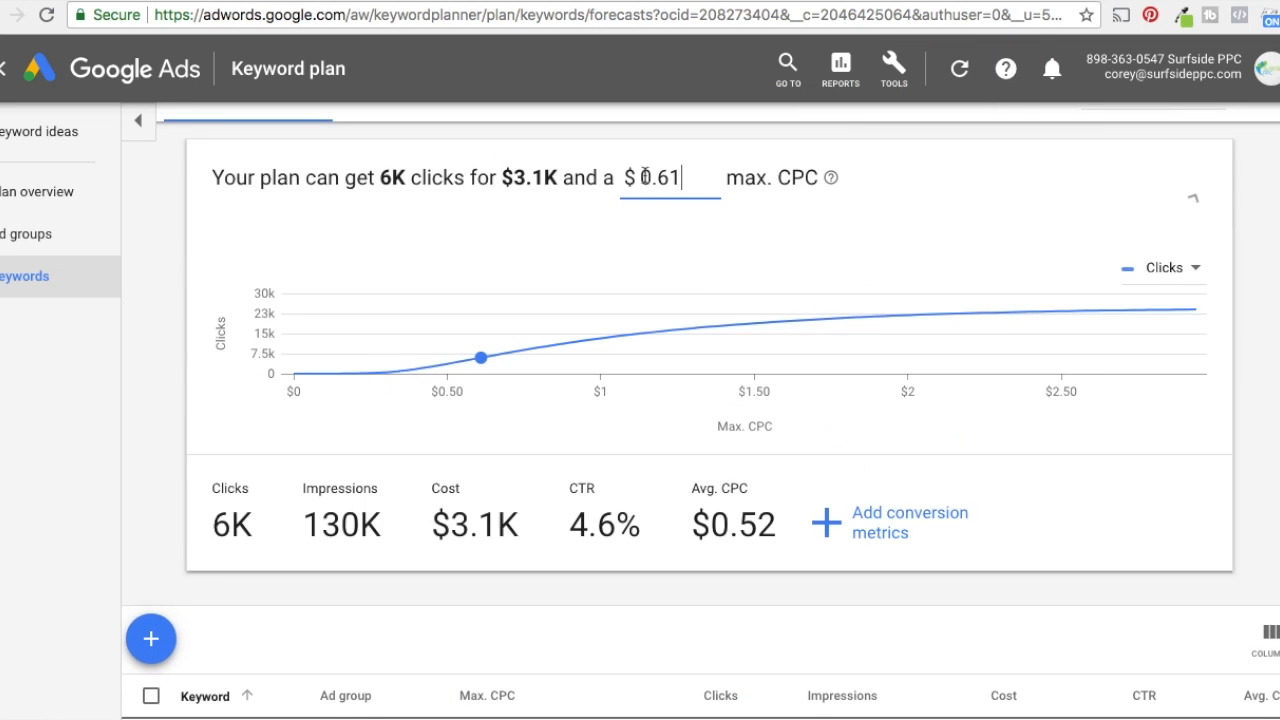
click(603, 342)
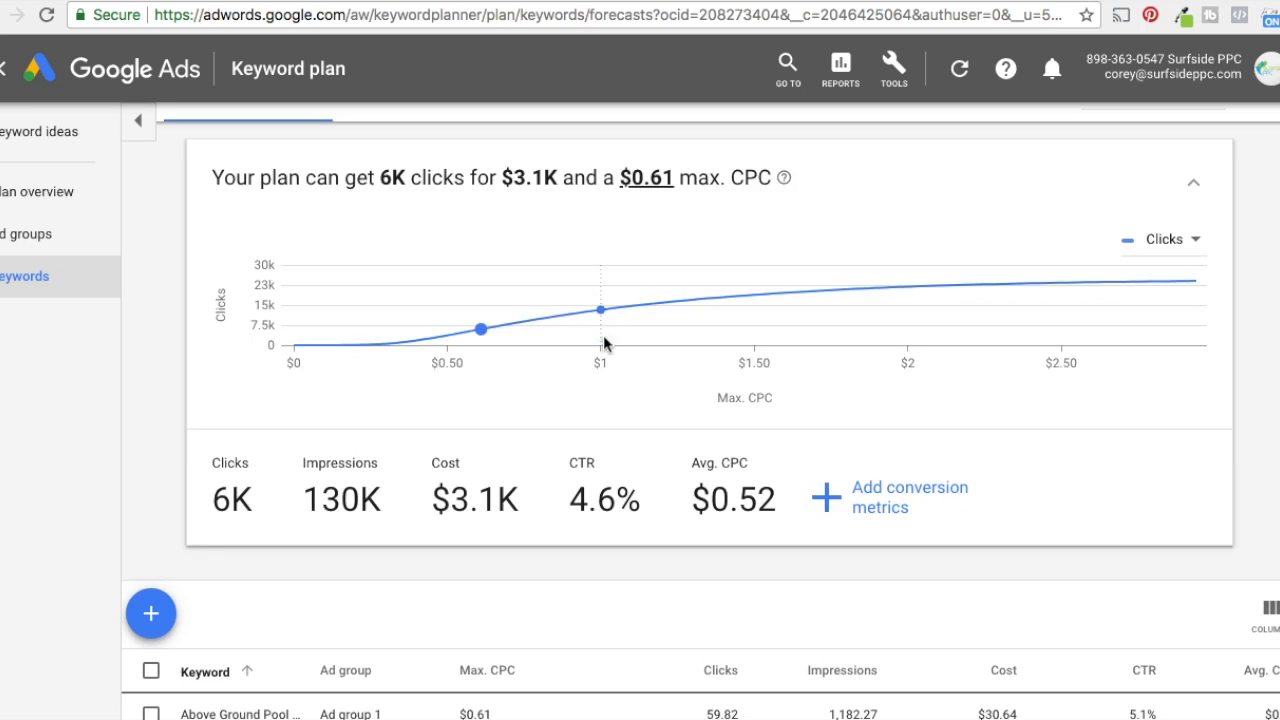
click(603, 340)
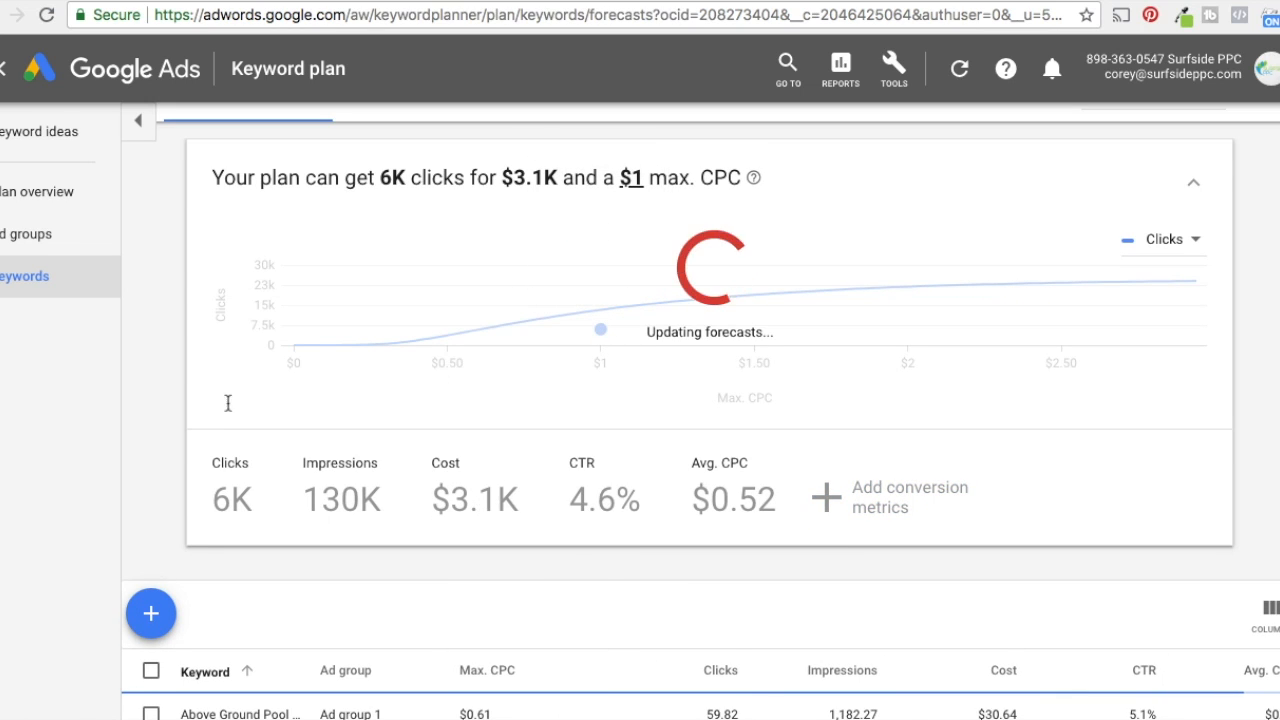
Sort the plan's keyword forecasts by cost from highest to lowest and review the updated forecast summary.
scroll(160, 403, down, 5)
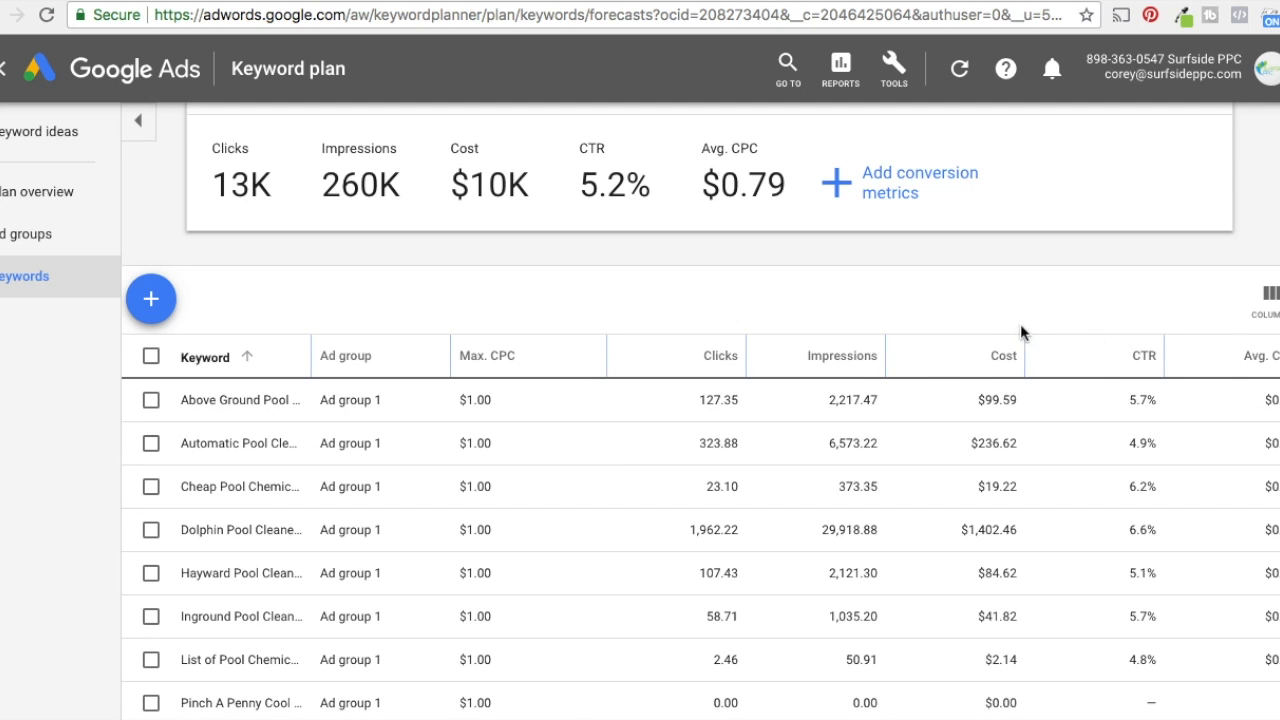
click(978, 358)
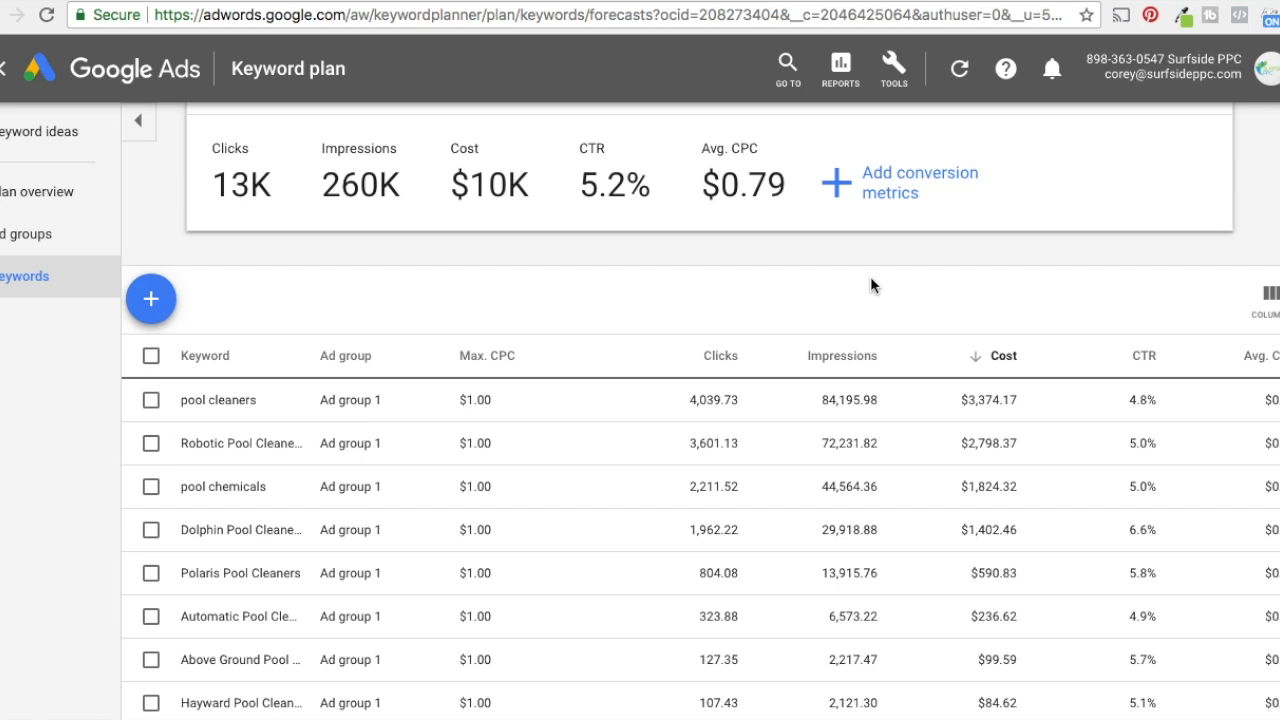
scroll(870, 282, up, 5)
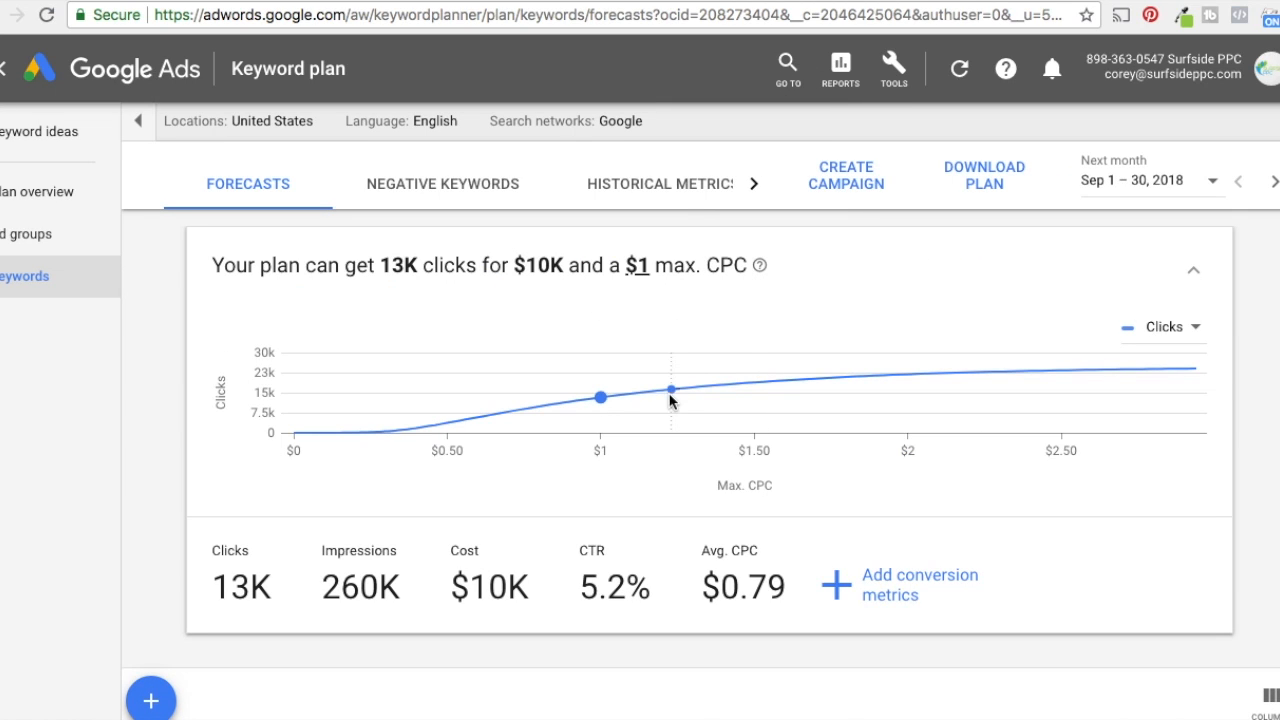
scroll(672, 395, down, 5)
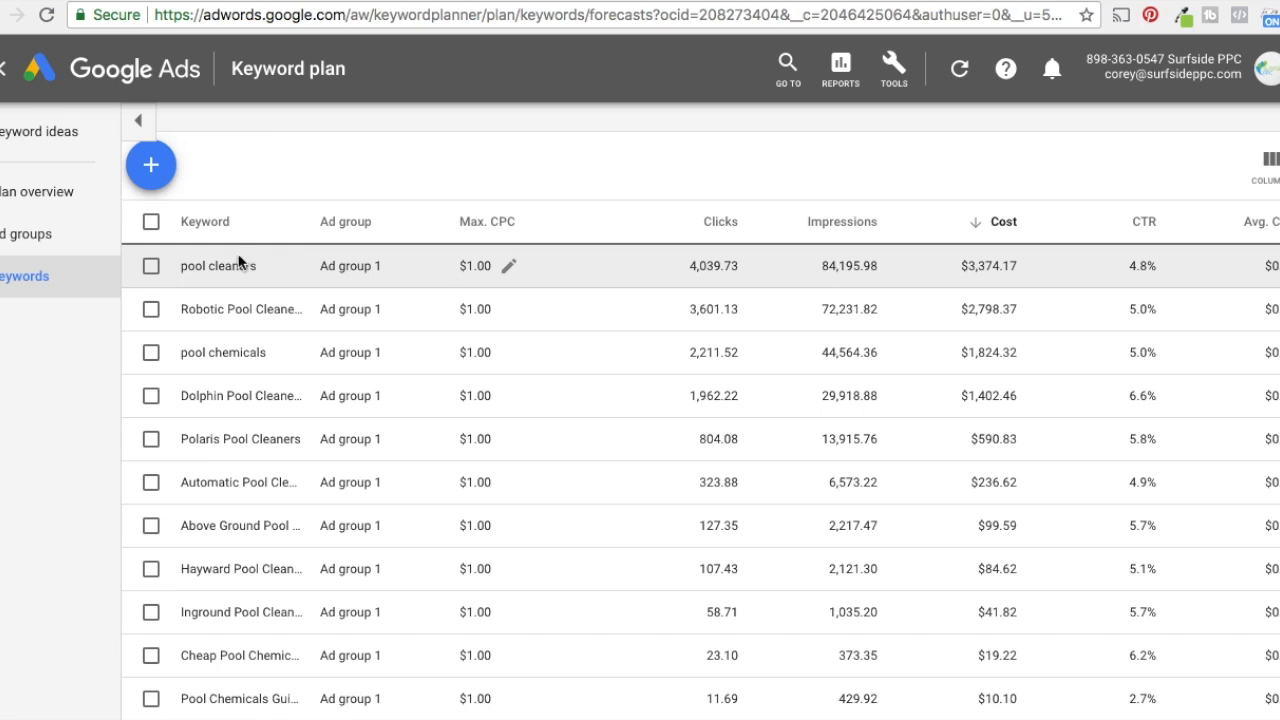
Examine the forecasts of the highest-cost keywords, including the robotic, Dolphin and Polaris pool cleaners and pool chemicals.
drag(203, 316, 335, 312)
click(274, 353)
drag(190, 357, 280, 358)
click(280, 358)
drag(196, 398, 290, 400)
click(279, 404)
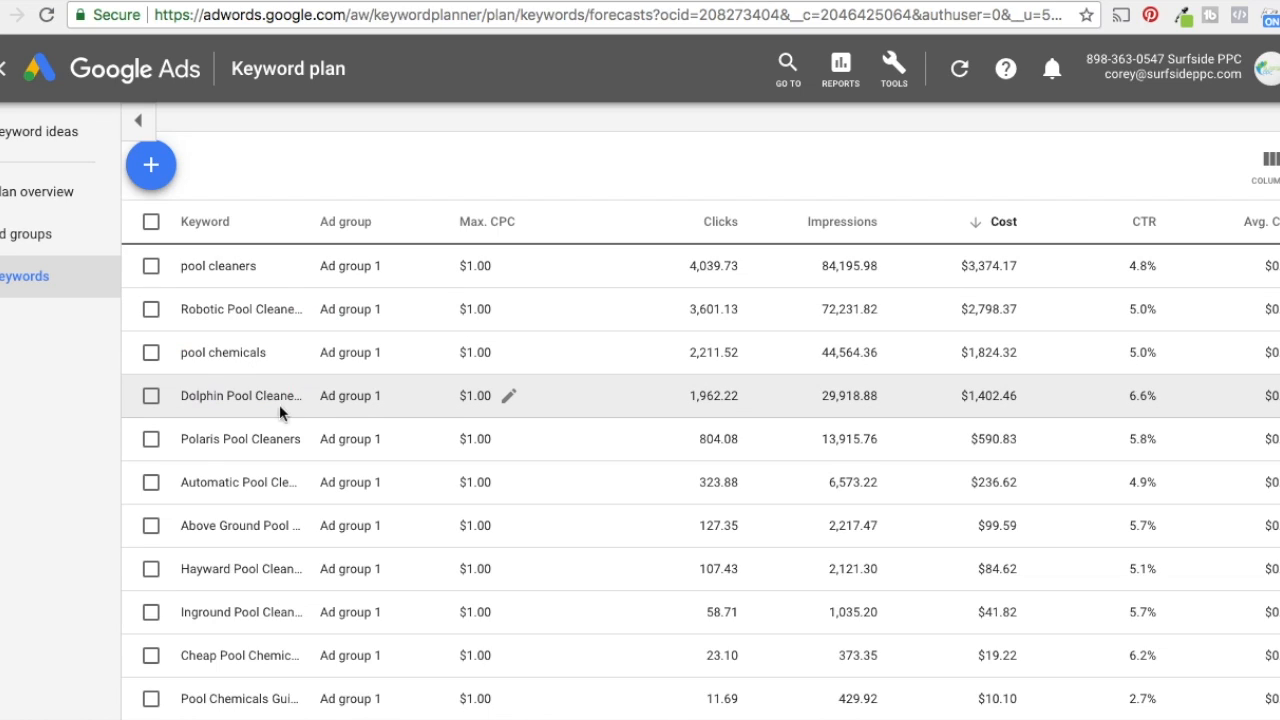
drag(194, 439, 270, 439)
click(270, 439)
Examine the forecasts of the lowest-cost keywords, including the "Pinch A Penny" and cheap pool chemical rows, and compare them with the rest.
scroll(1024, 400, down, 3)
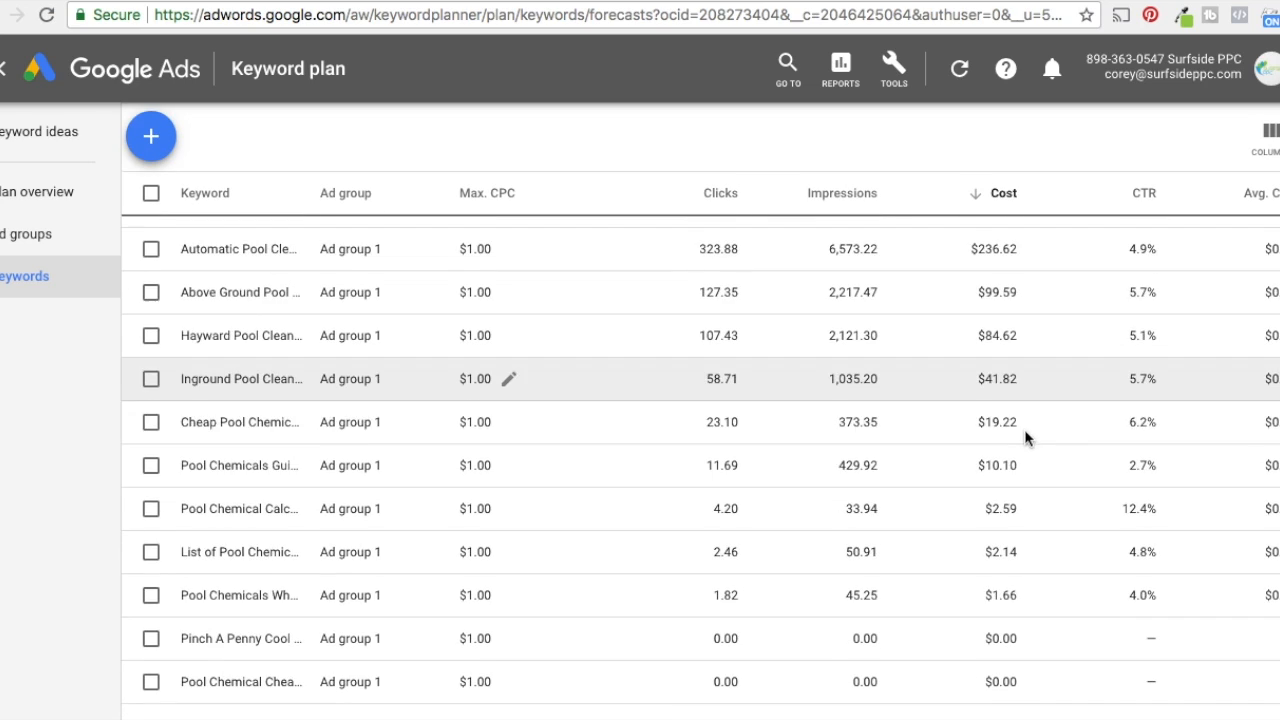
scroll(1016, 590, down, 1)
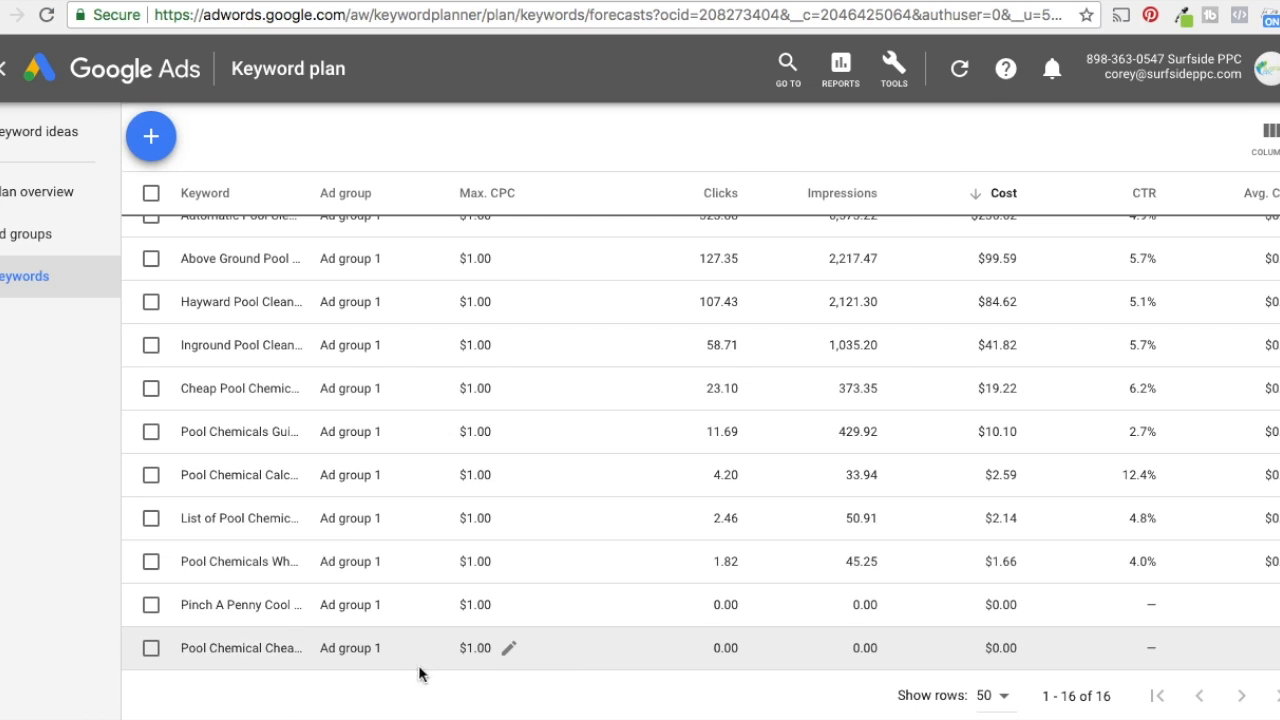
drag(188, 650, 908, 652)
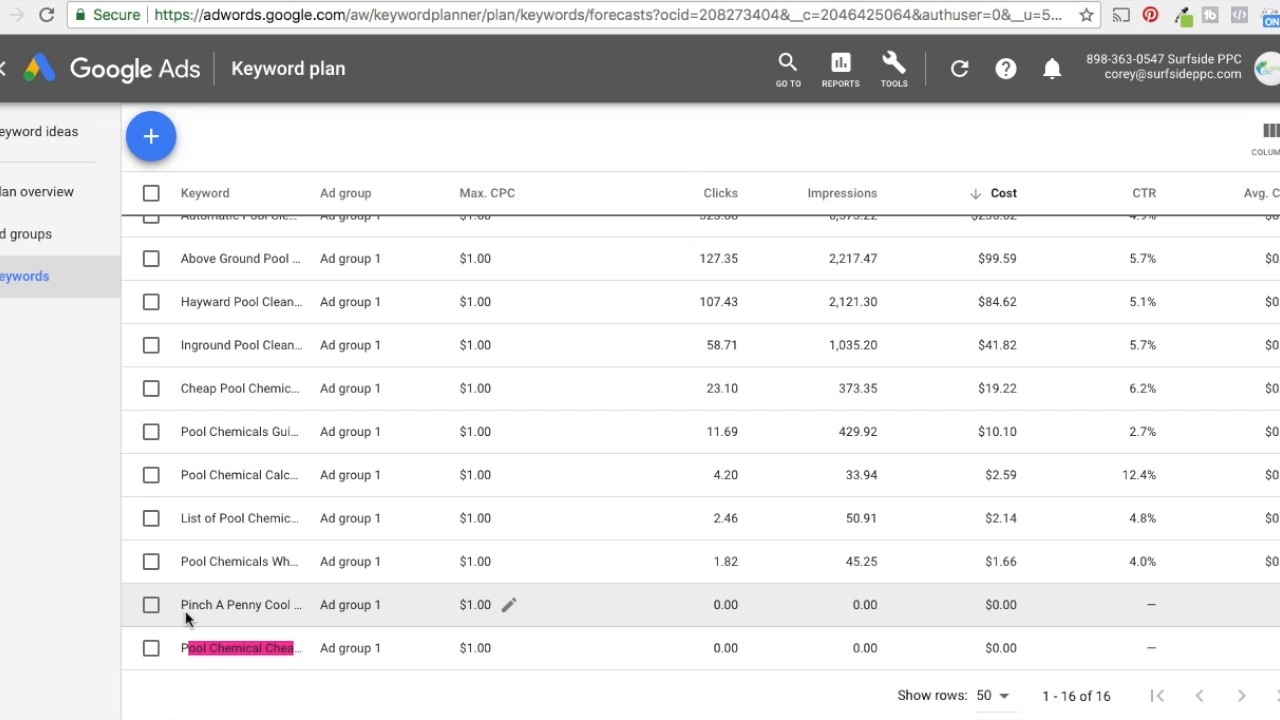
drag(214, 614, 222, 612)
click(237, 611)
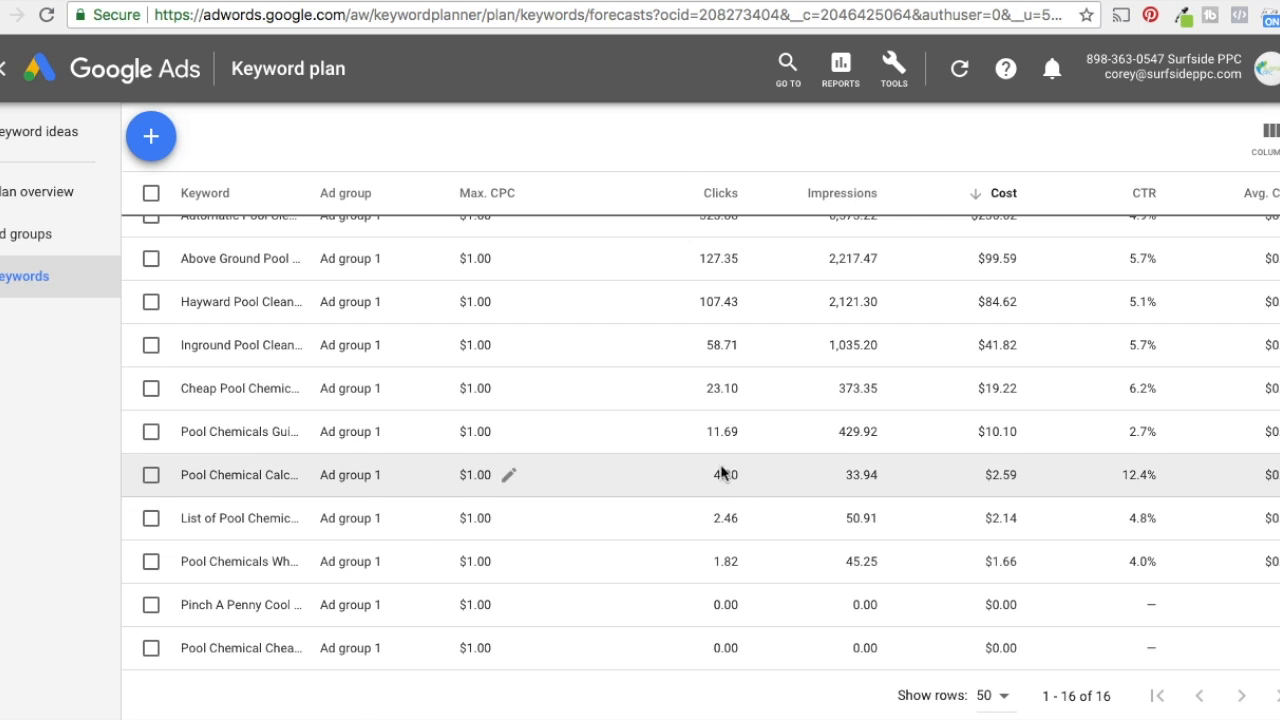
scroll(748, 437, up, 3)
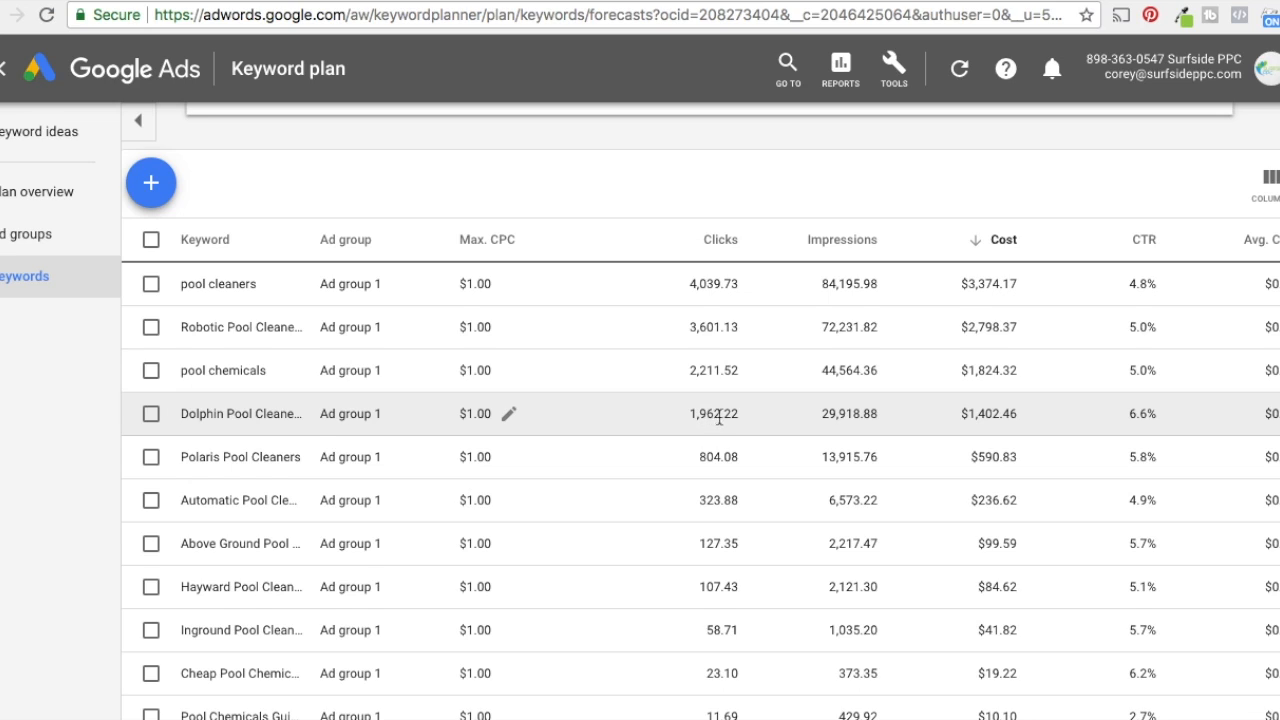
scroll(733, 470, down, 1)
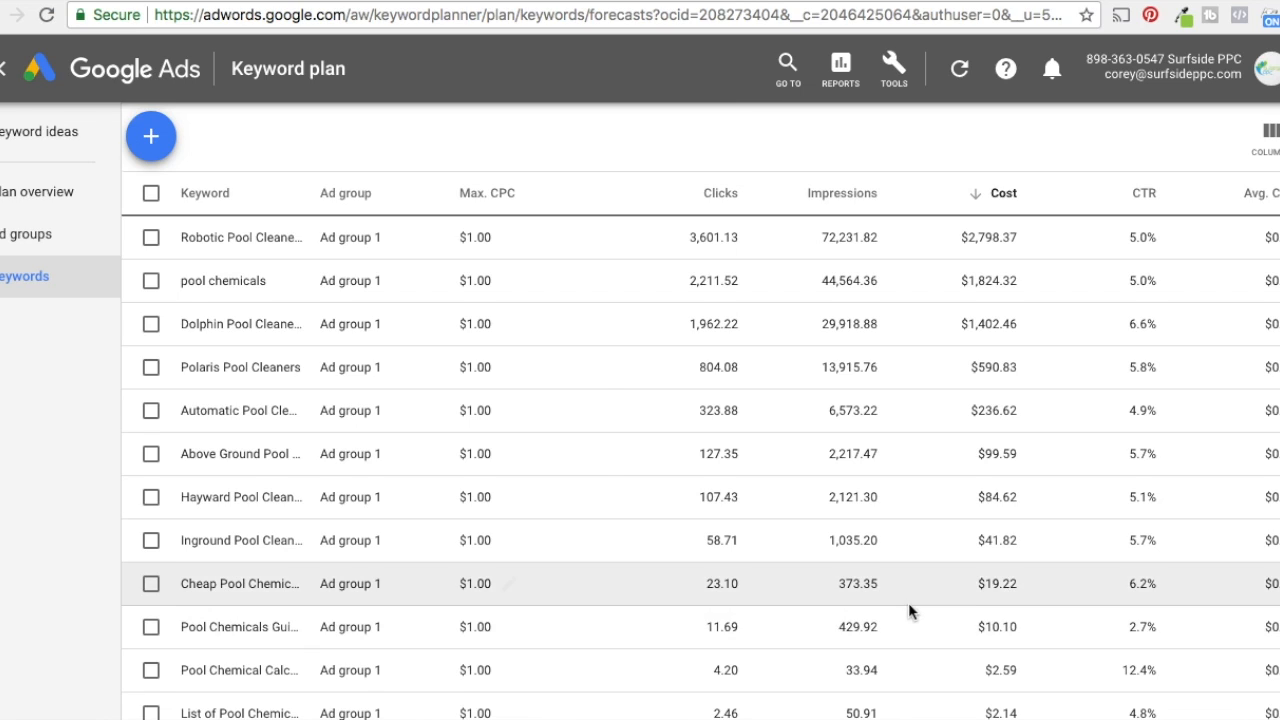
scroll(908, 602, down, 3)
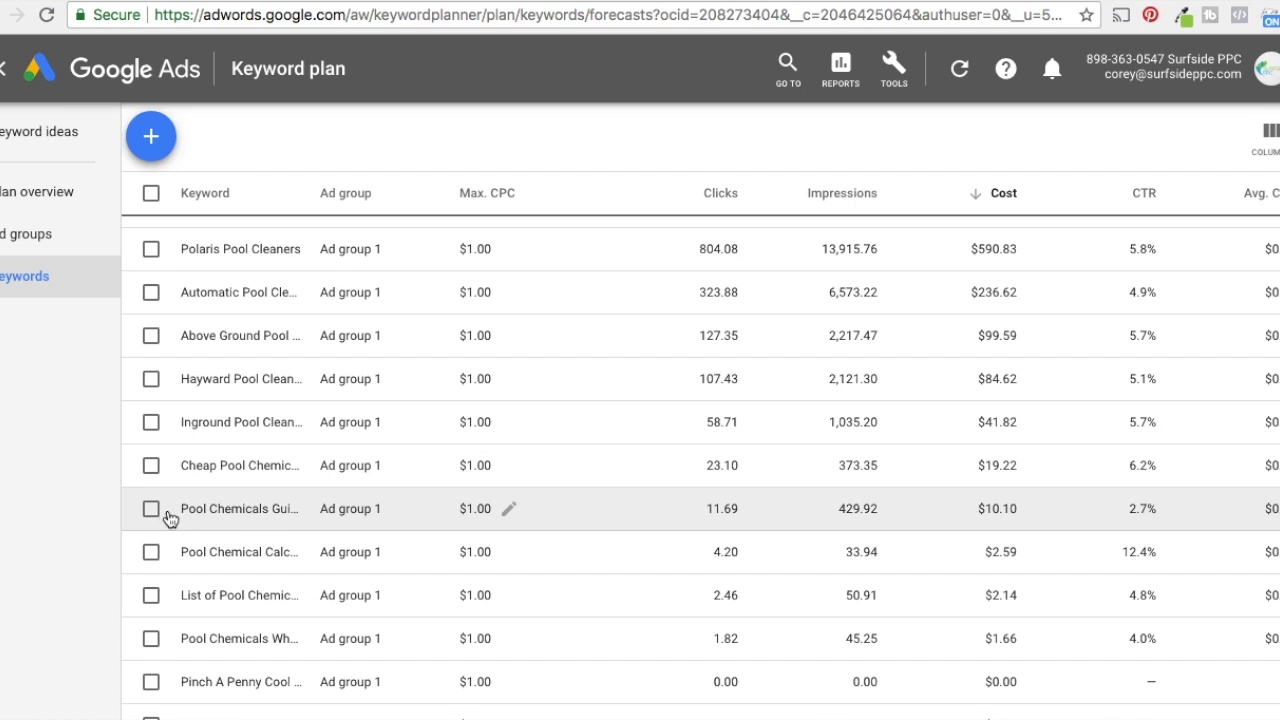
Select the eleven highest-cost keywords in the forecast list, from "pool cleaners" down to the "Pool Chemicals Gui..." row.
click(151, 508)
click(151, 465)
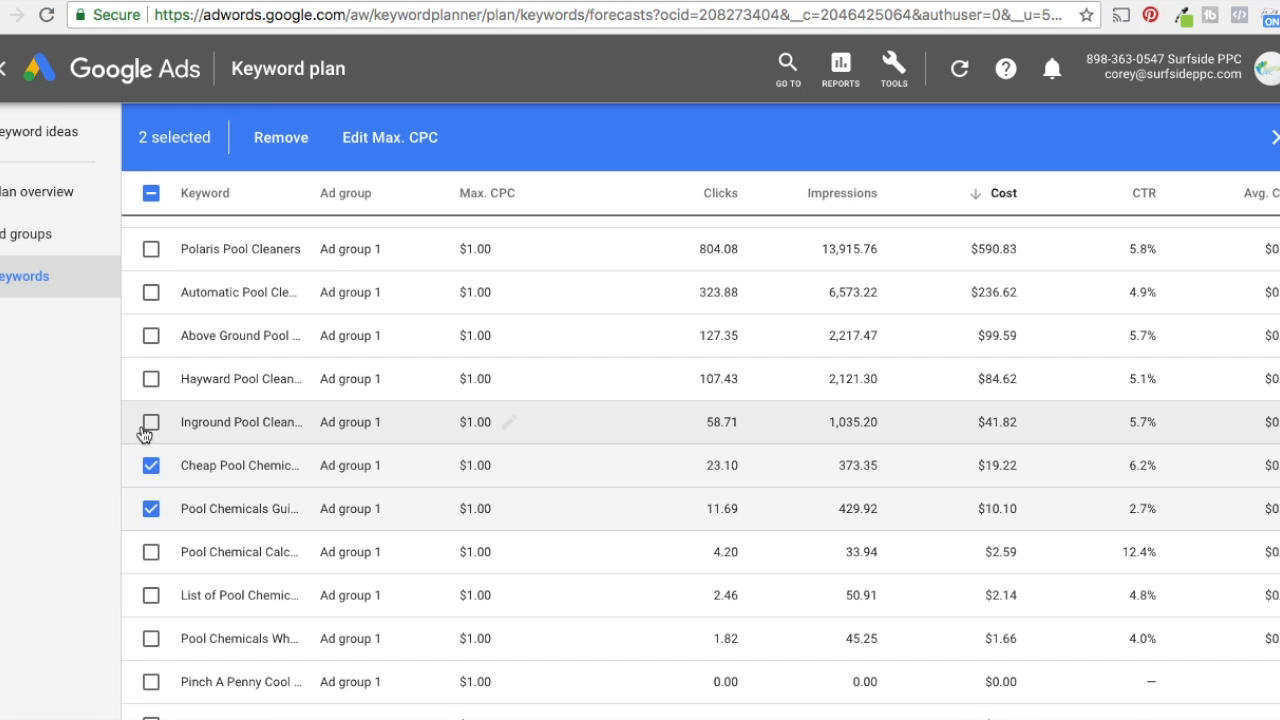
click(151, 422)
click(151, 378)
click(151, 335)
click(151, 292)
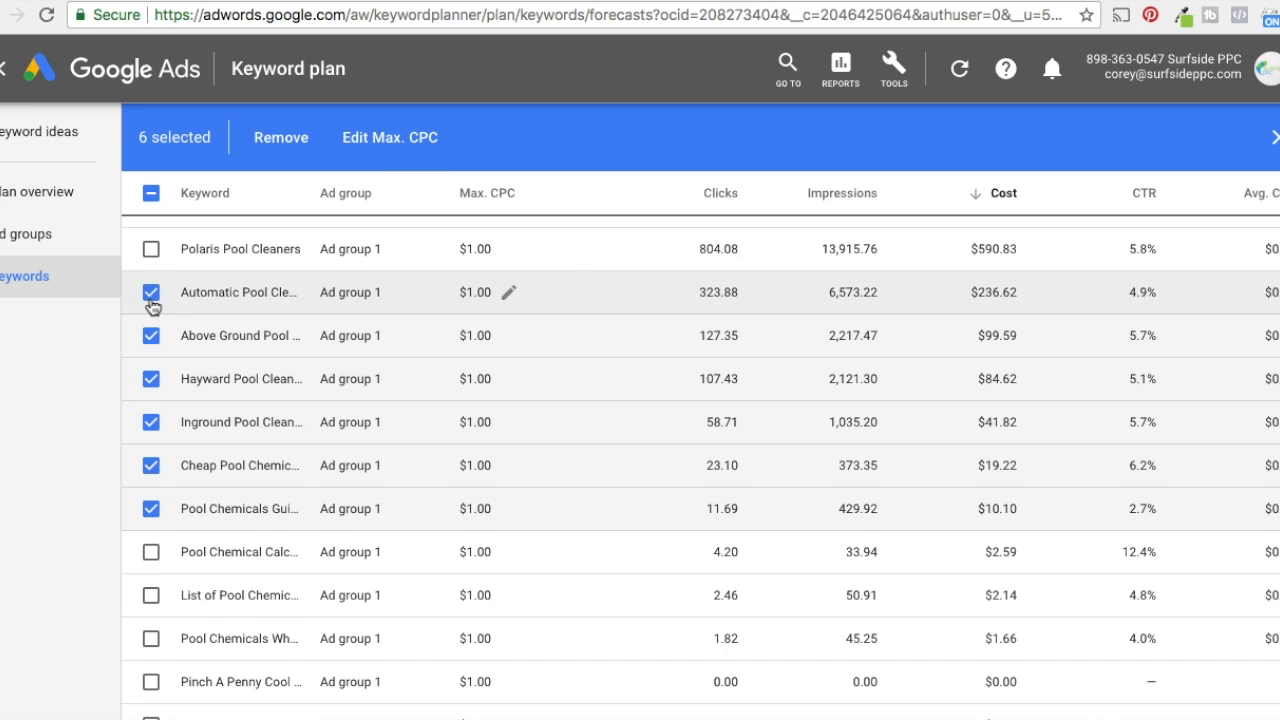
scroll(151, 320, up, 1)
click(151, 290)
scroll(151, 305, up, 1)
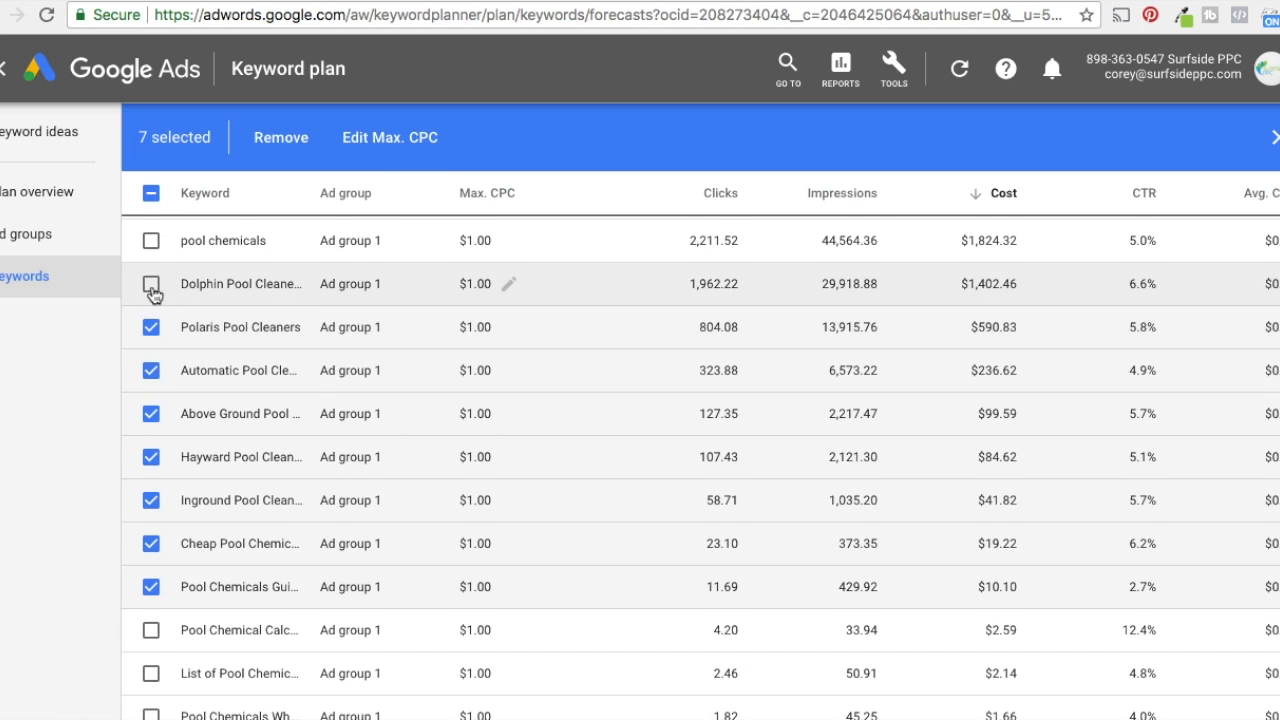
click(151, 289)
scroll(152, 300, up, 1)
click(152, 290)
scroll(155, 305, up, 1)
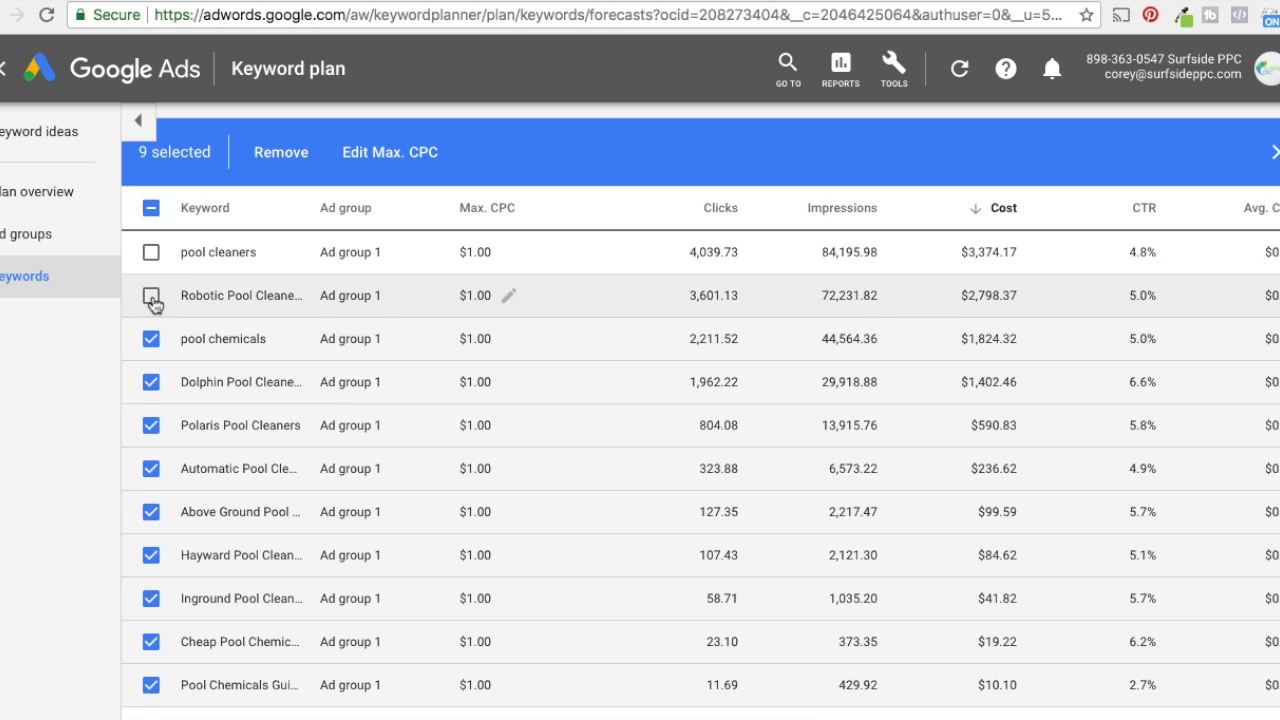
click(151, 295)
click(151, 252)
scroll(160, 300, up, 1)
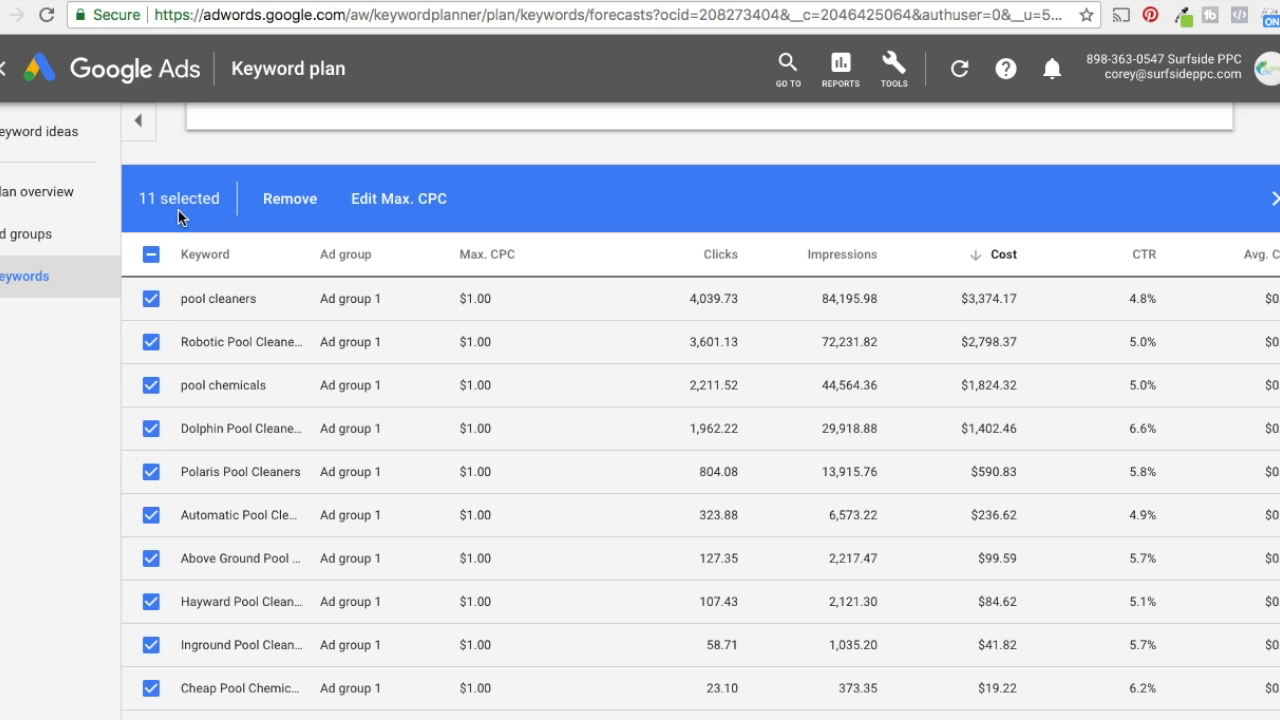
Switch to the Google Sheets spreadsheet and review the pool cleaners long-tail keywords on the Step 7 sheet.
click(88, 4)
click(965, 410)
scroll(970, 416, up, 5)
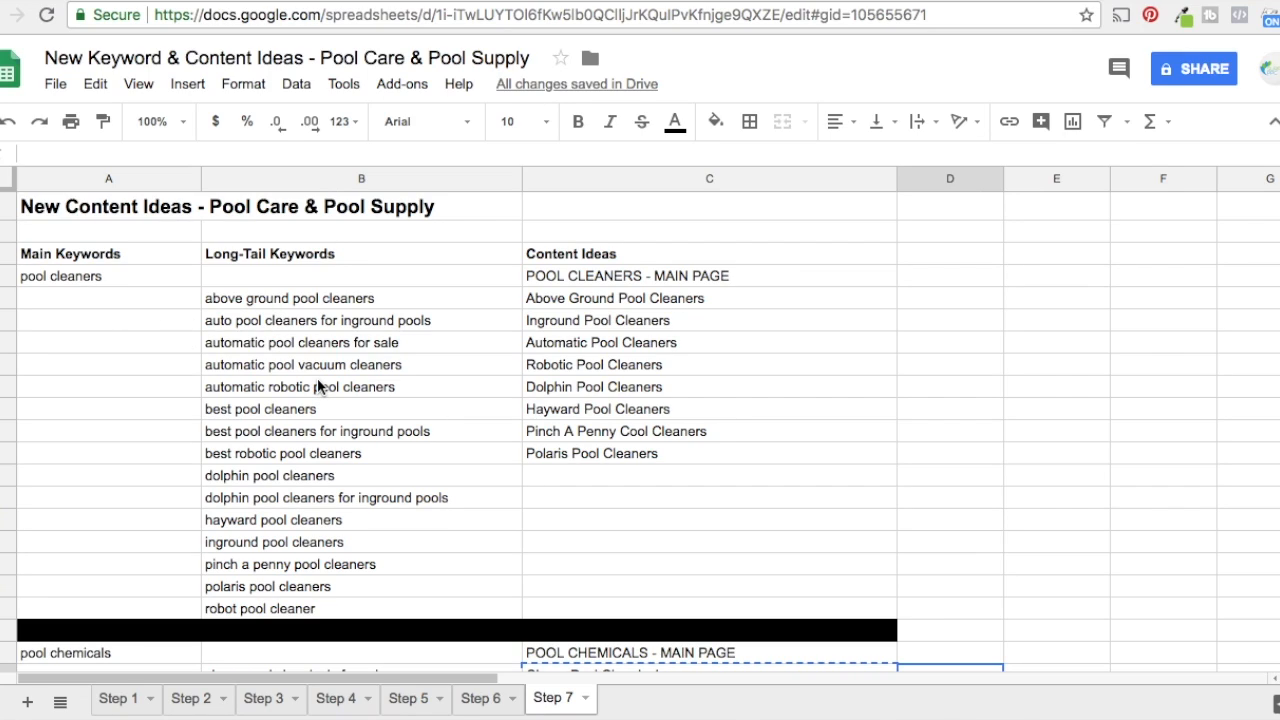
click(6, 280)
click(380, 345)
drag(372, 298, 343, 614)
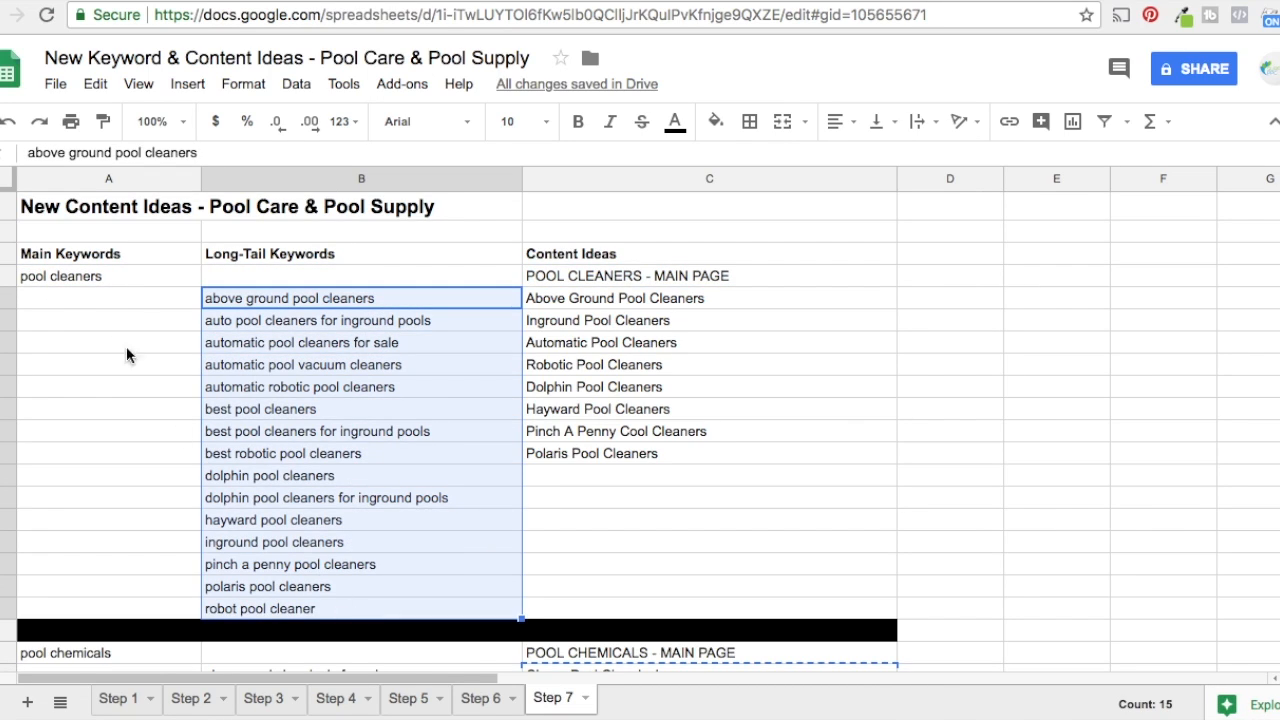
Review the "POOL CLEANERS - MAIN PAGE" content idea and the ideas from "Above Ground Pool Cleaners" to "Polaris Pool Cleaners" below it.
click(8, 278)
click(620, 316)
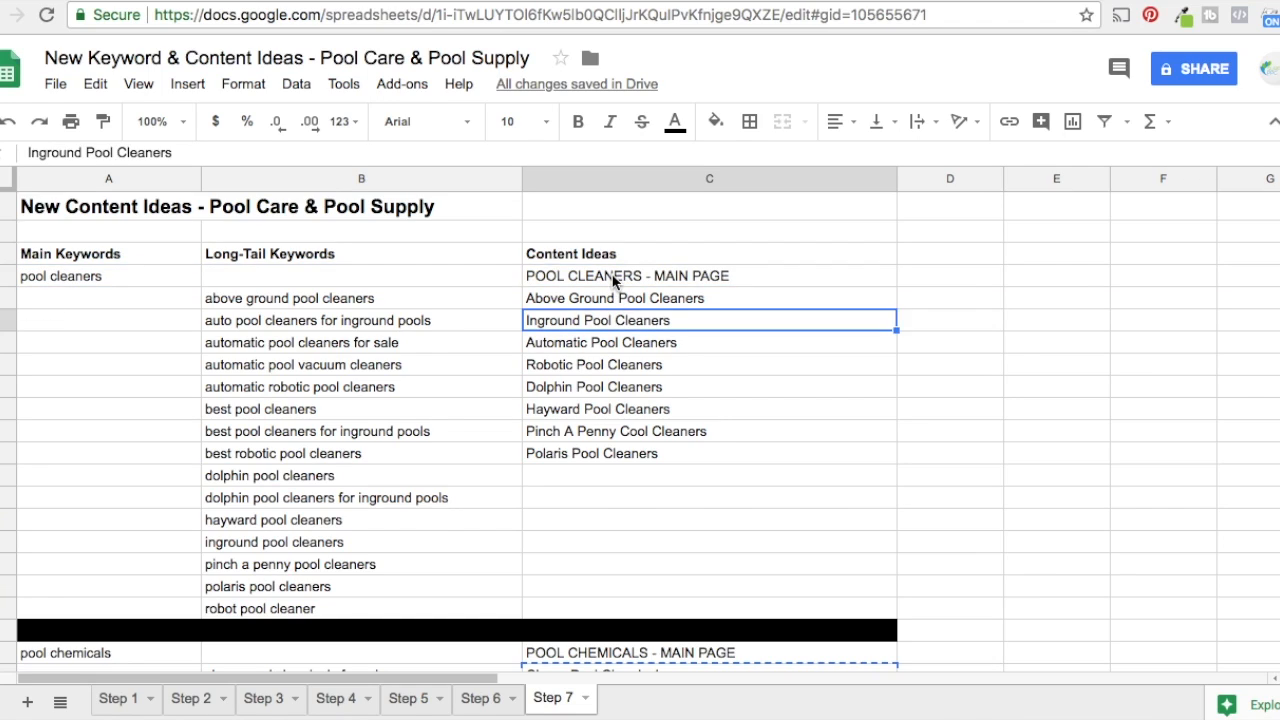
click(614, 278)
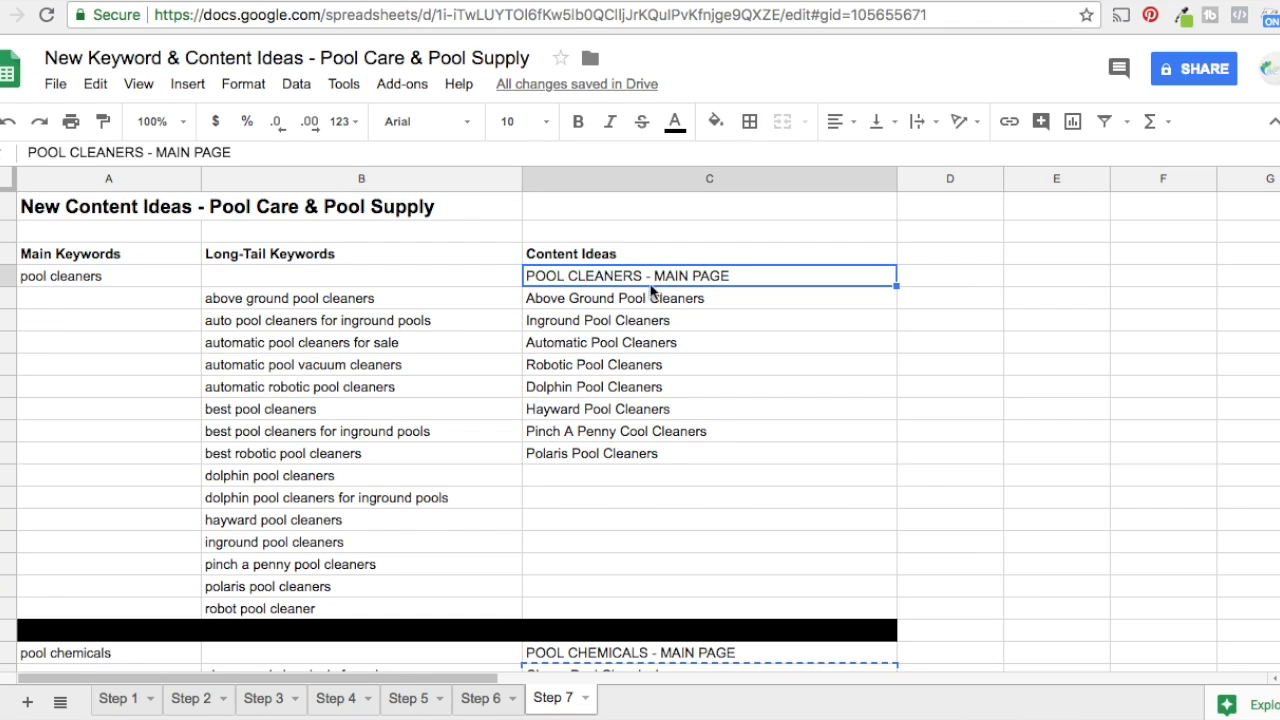
drag(700, 295, 688, 459)
click(702, 478)
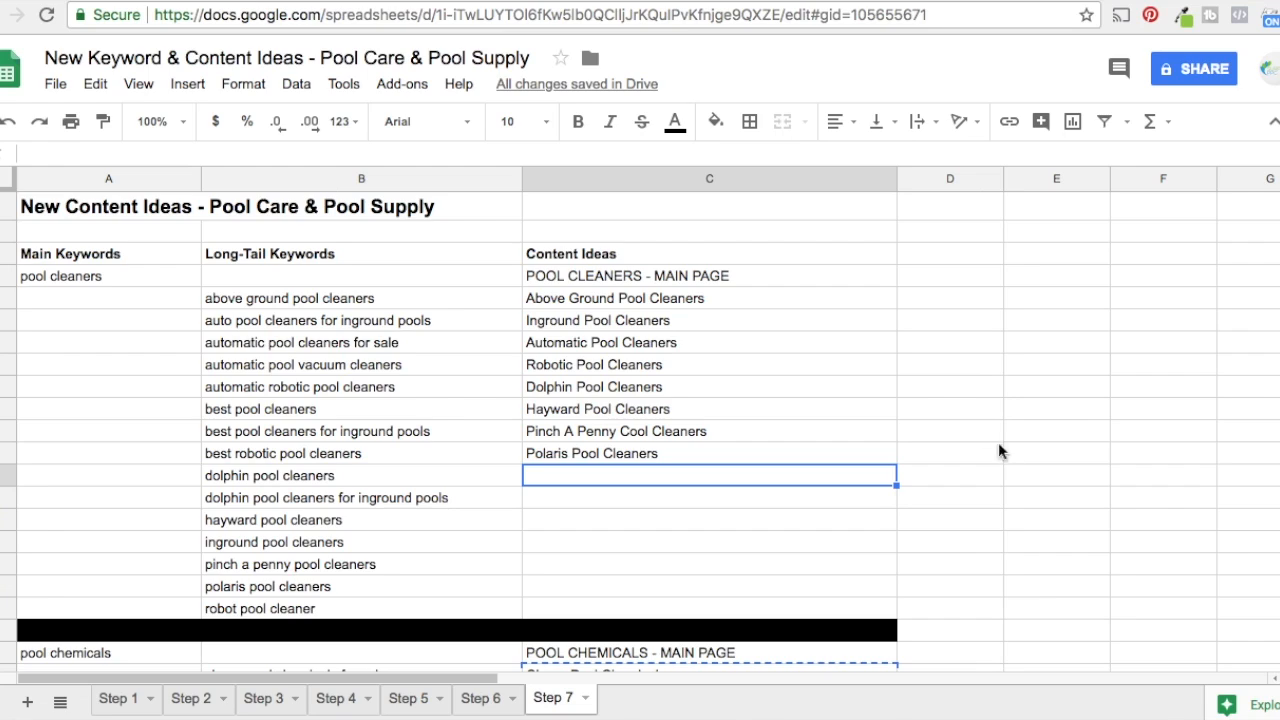
drag(806, 300, 750, 455)
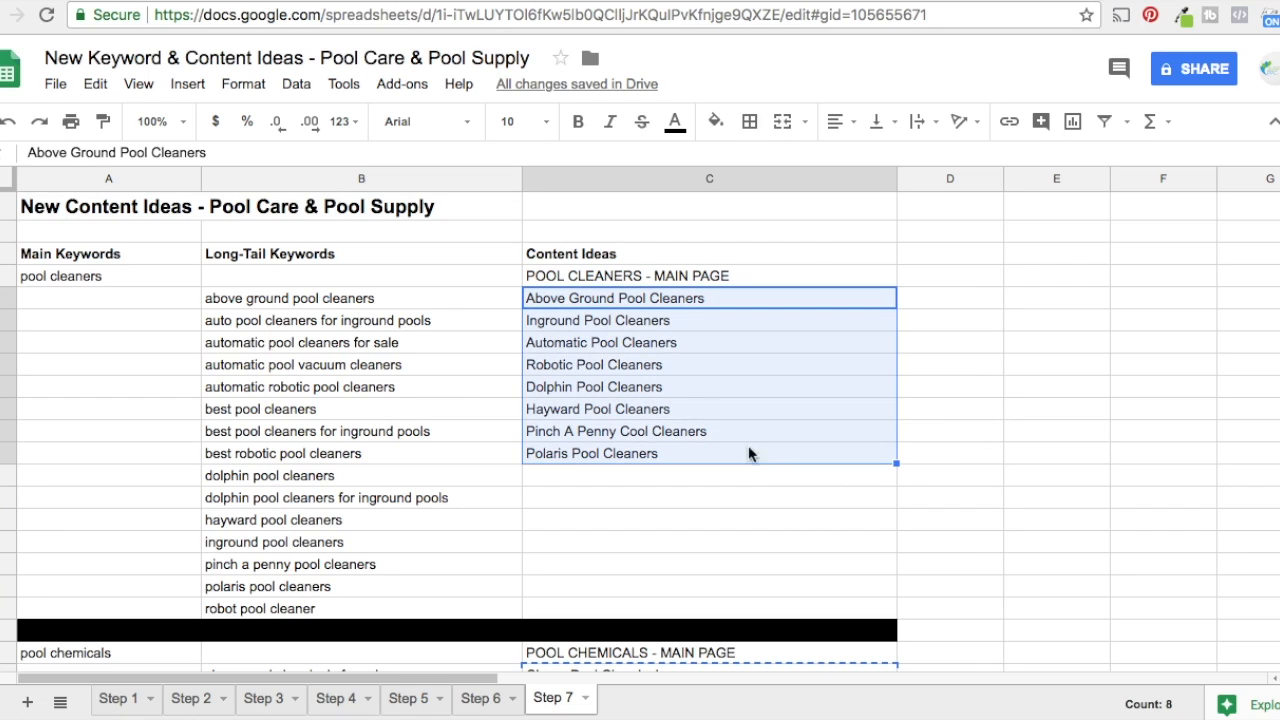
click(585, 277)
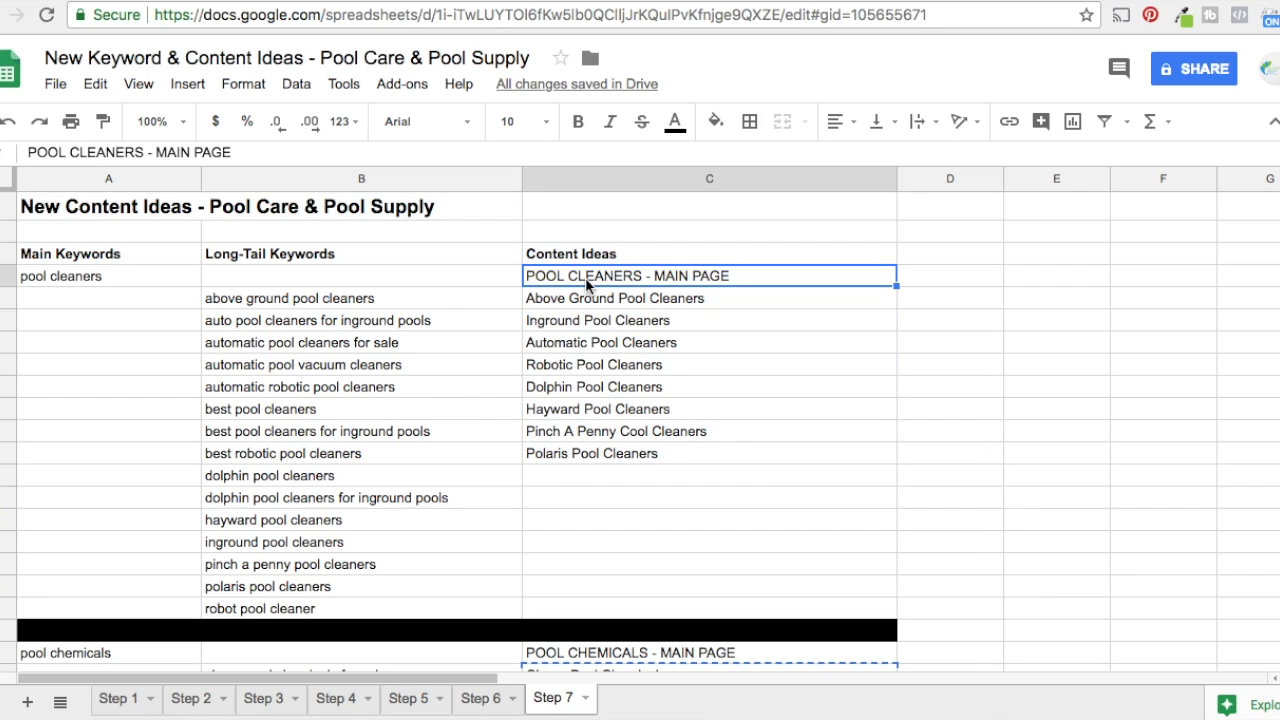